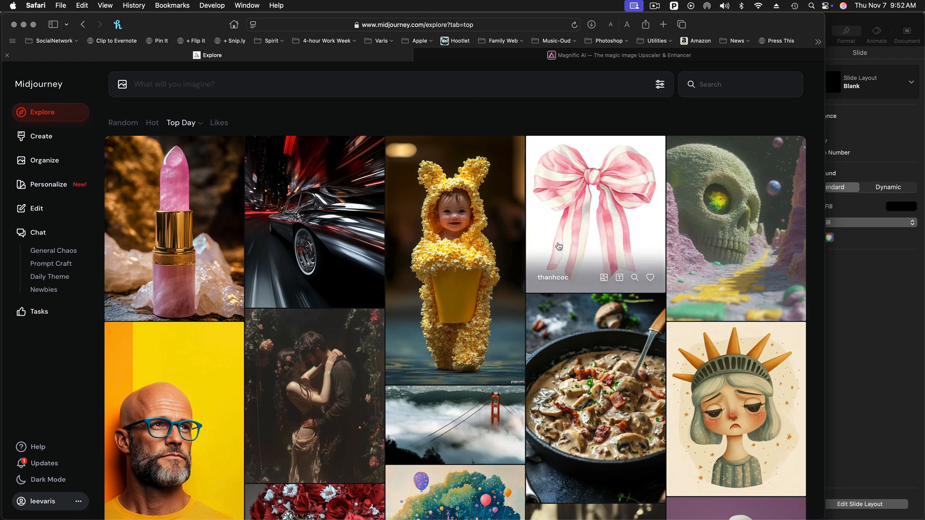
Step: Browse the Top Day images in the Explore gallery and return to the start of the page
scroll(558, 270, "down", 2)
scroll(559, 269, "down", 10)
scroll(558, 269, "down", 15)
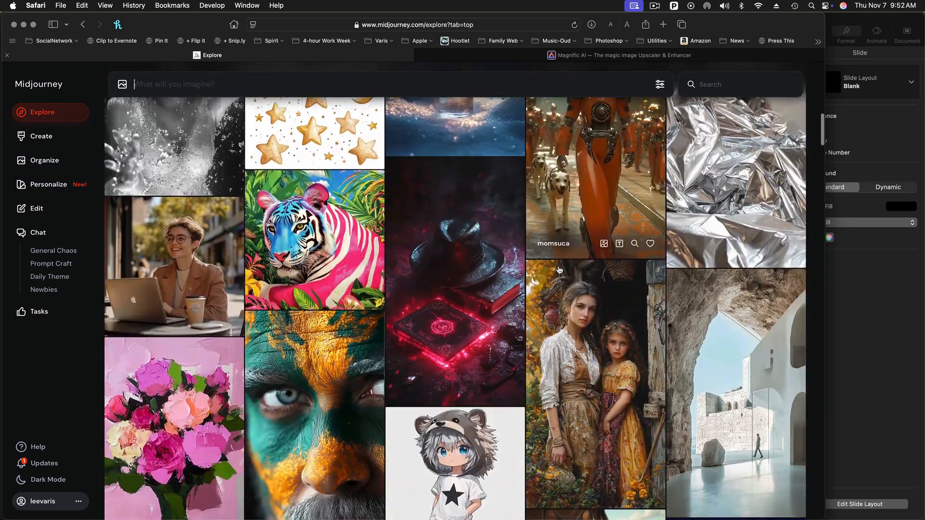
scroll(558, 269, "down", 20)
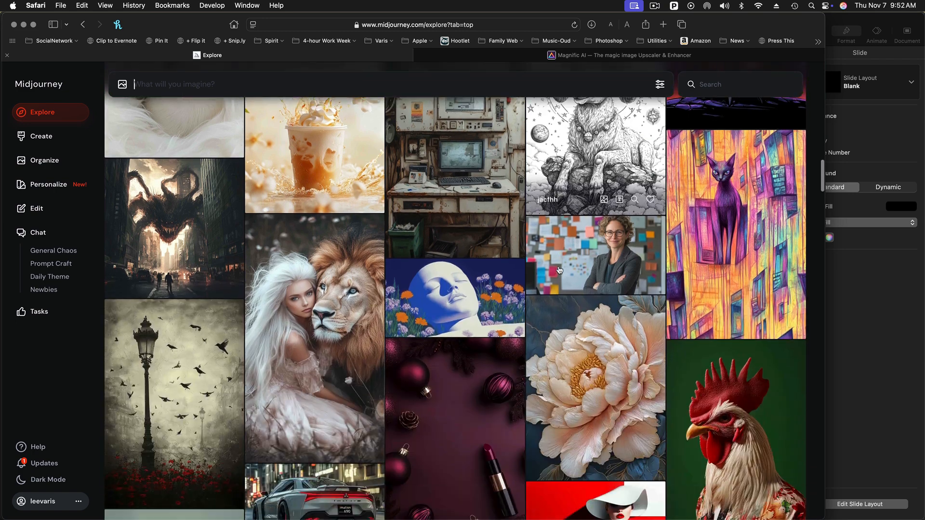
scroll(558, 269, "down", 3)
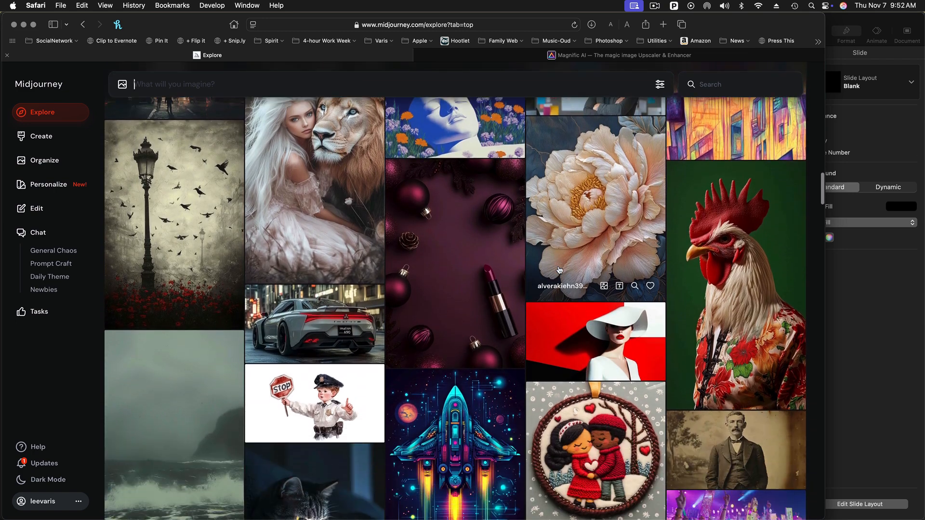
scroll(558, 270, "down", 6)
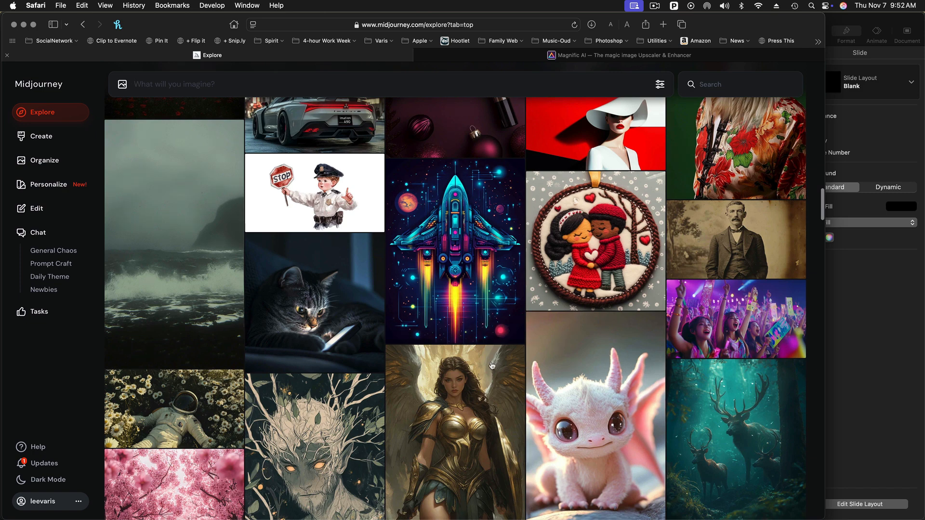
scroll(491, 365, "down", 3)
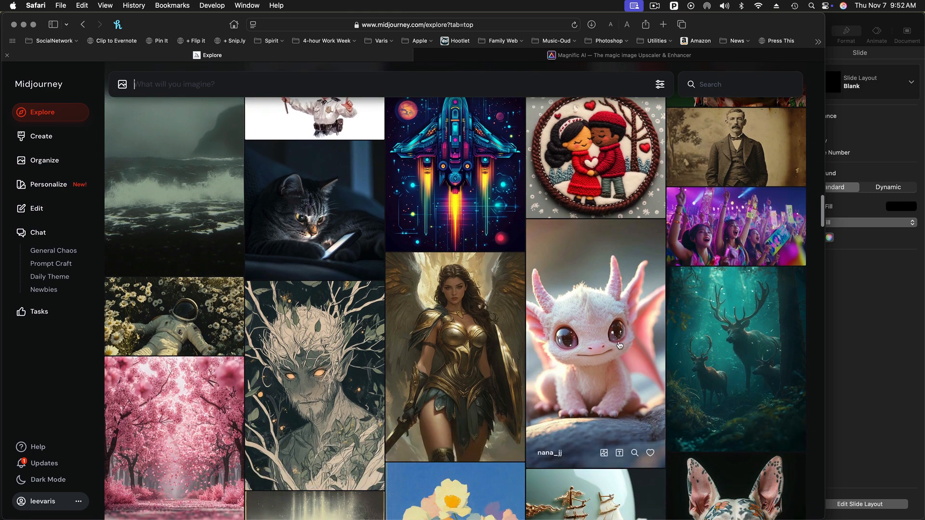
scroll(584, 368, "down", 10)
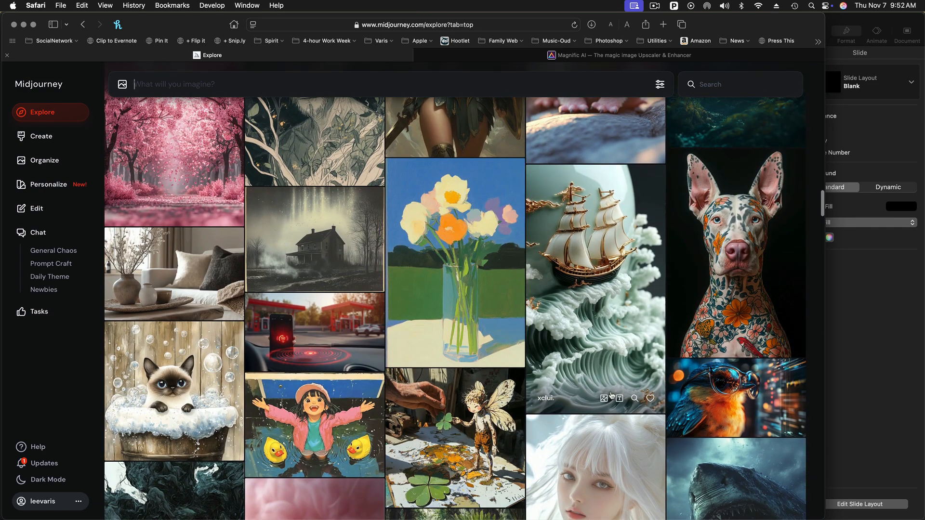
scroll(395, 312, "down", 9)
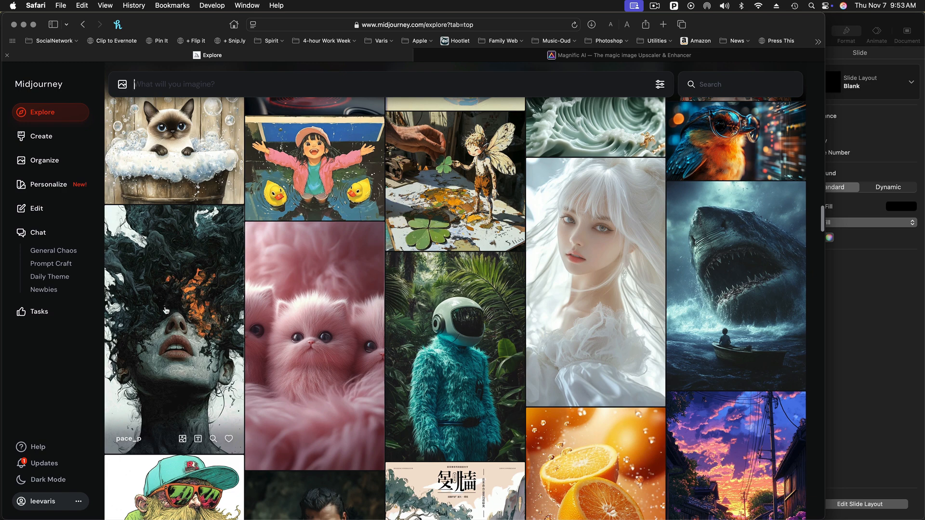
scroll(189, 378, "down", 2)
scroll(189, 379, "down", 10)
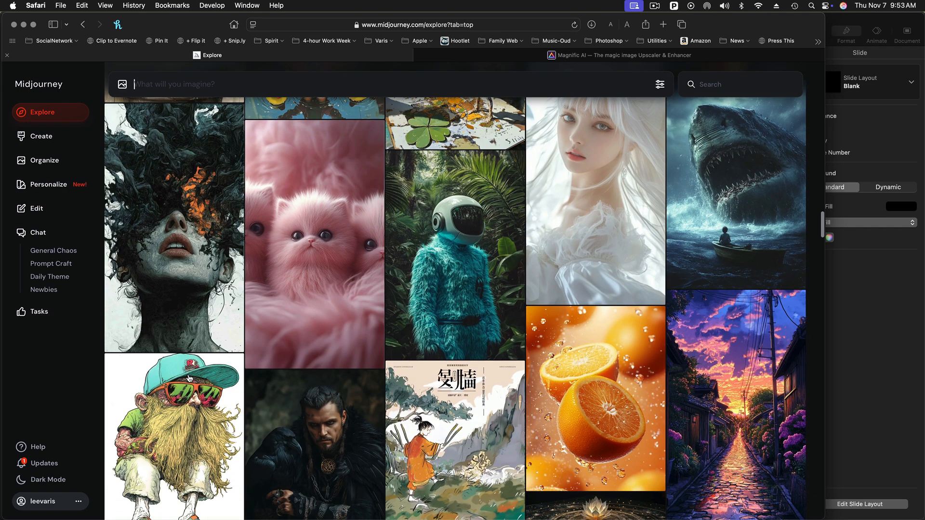
scroll(189, 378, "down", 5)
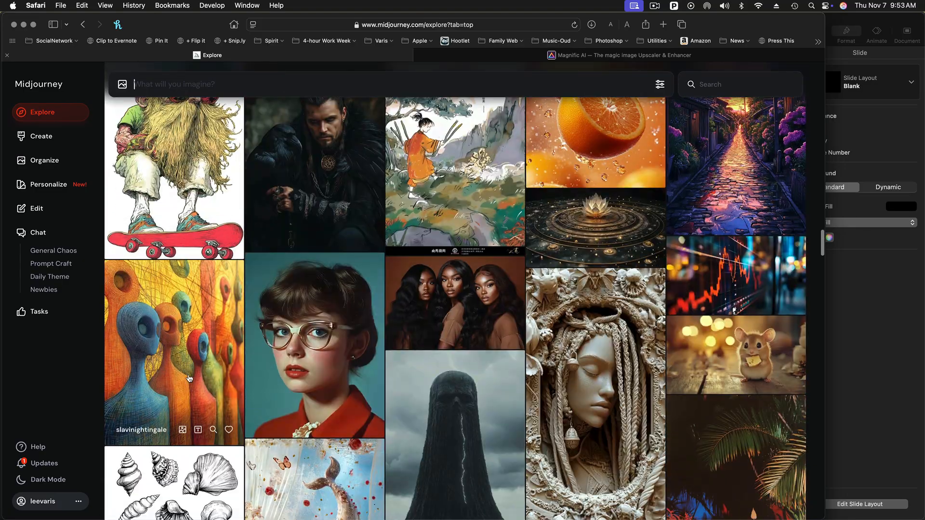
scroll(189, 378, "up", 15)
scroll(190, 378, "up", 20)
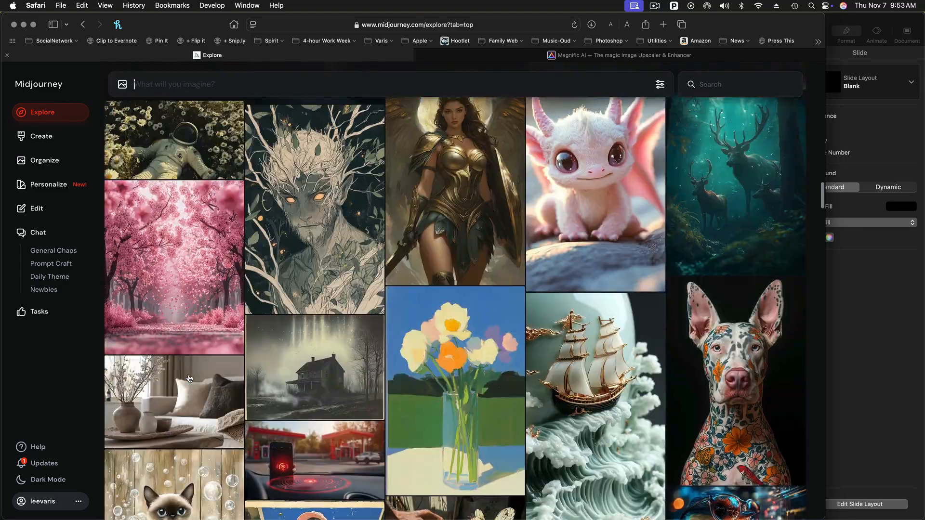
scroll(190, 378, "up", 10)
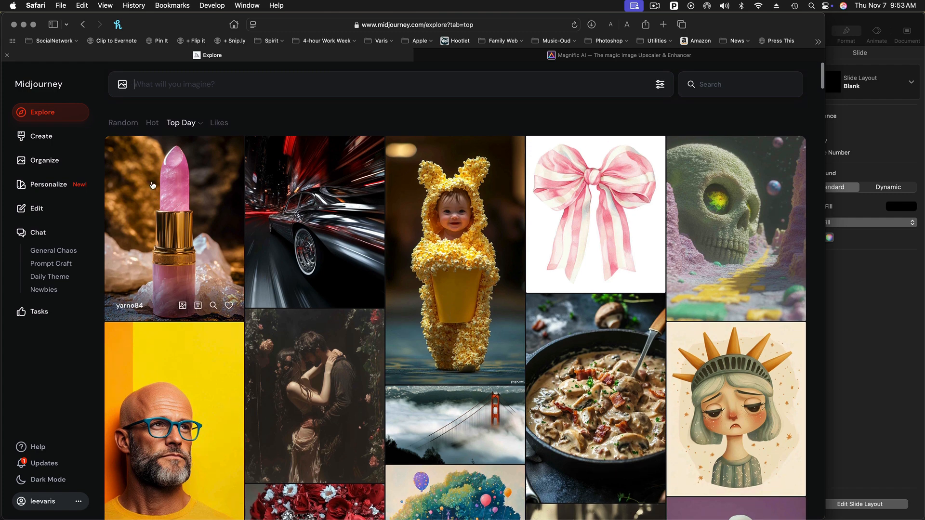
Step: Open the Organize archive and look through the most recent generated images
left_click(37, 162)
scroll(266, 396, "down", 3)
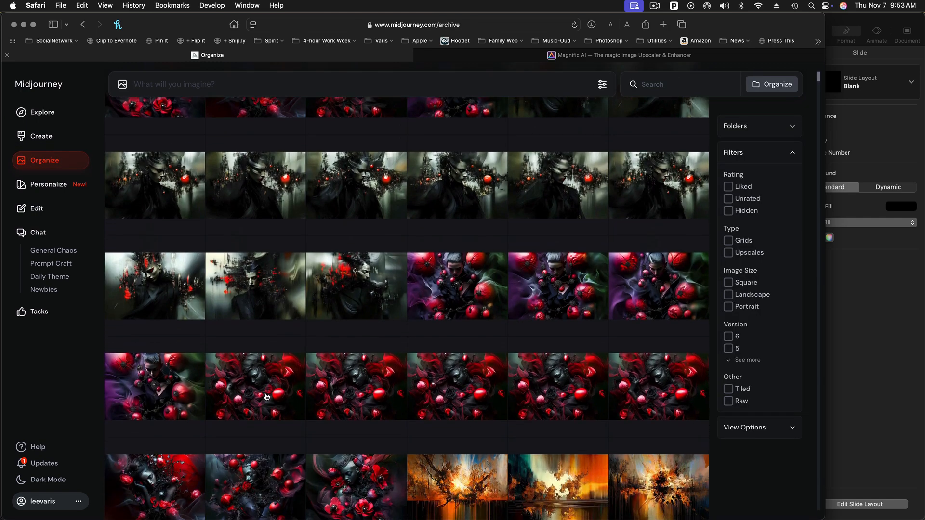
scroll(267, 396, "down", 6)
scroll(266, 396, "up", 6)
scroll(267, 396, "up", 2)
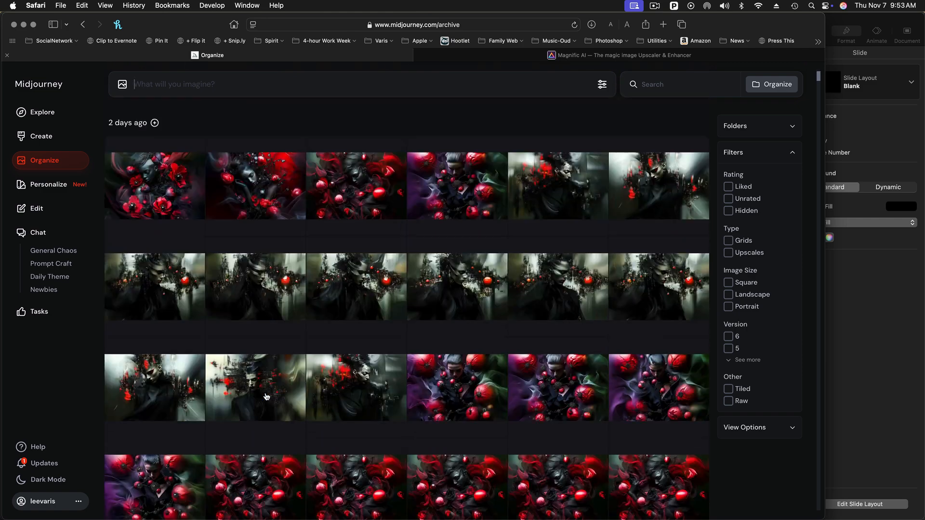
Step: Filter the archive to show only Liked images and look through the filtered results
left_click(728, 188)
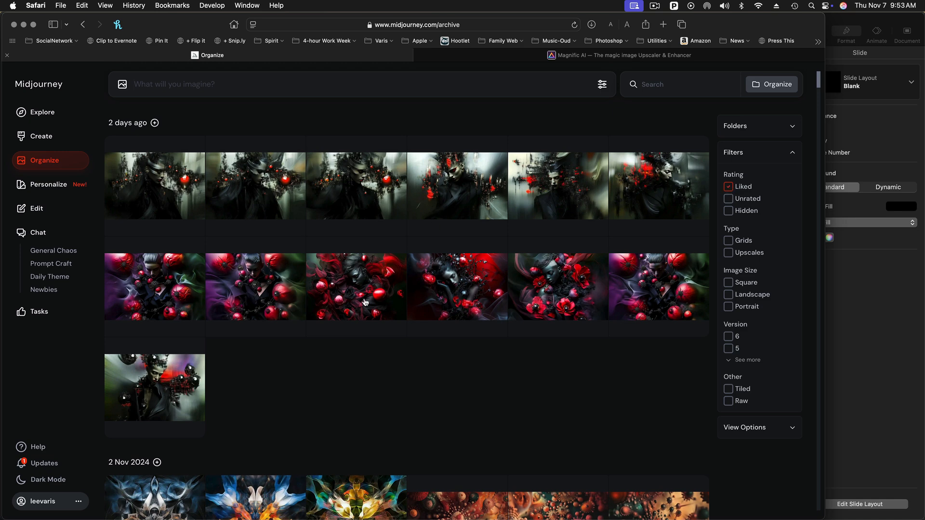
scroll(381, 357, "down", 2)
scroll(384, 359, "down", 8)
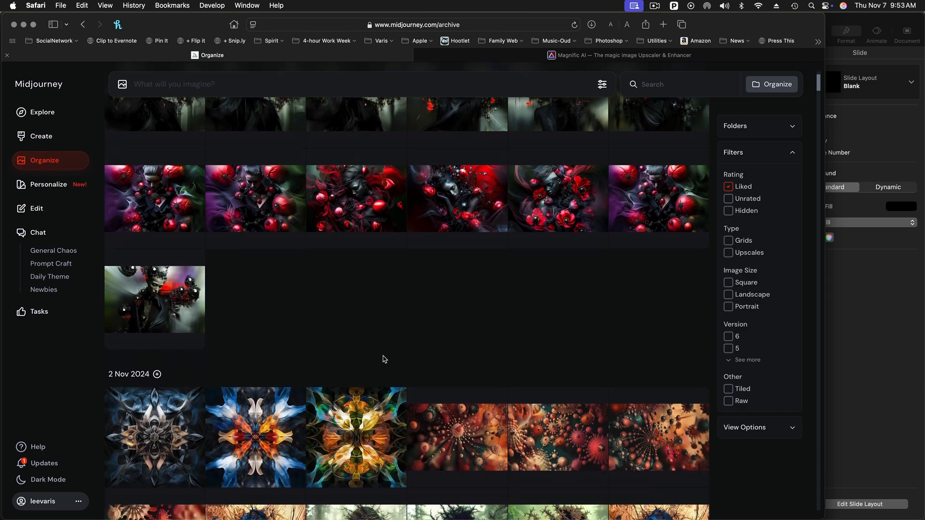
scroll(384, 359, "down", 5)
scroll(383, 359, "up", 14)
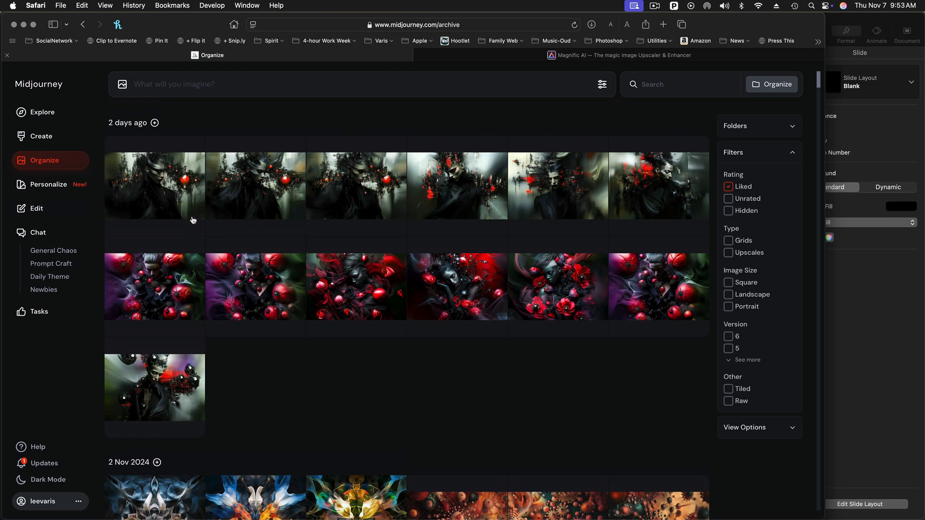
Step: On the Create page, add the fractal spheres image from the newest /blend job to the prompt and preview it enlarged
left_click(35, 137)
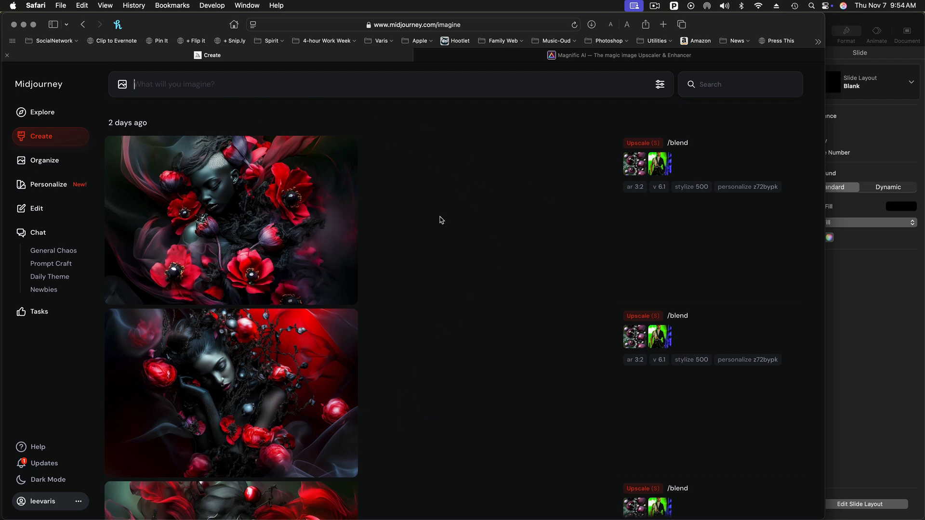
mouse_move(267, 220)
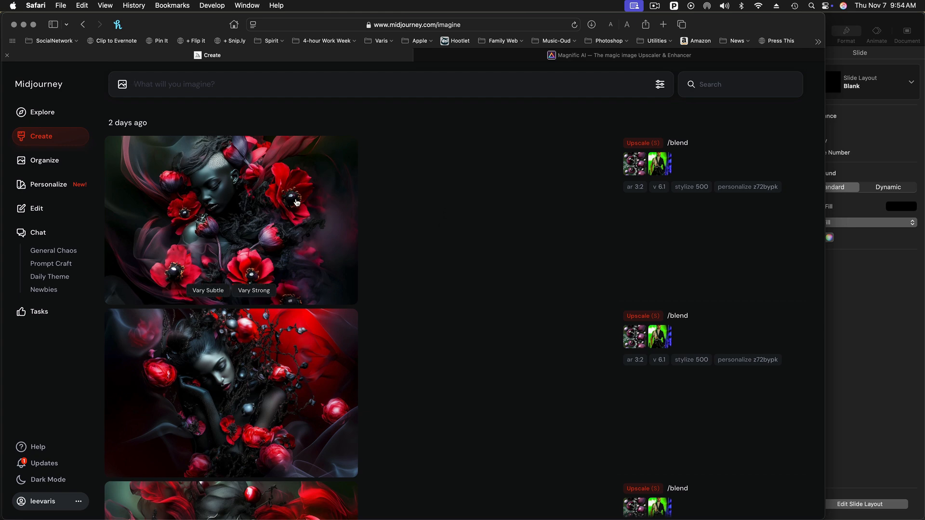
mouse_move(631, 167)
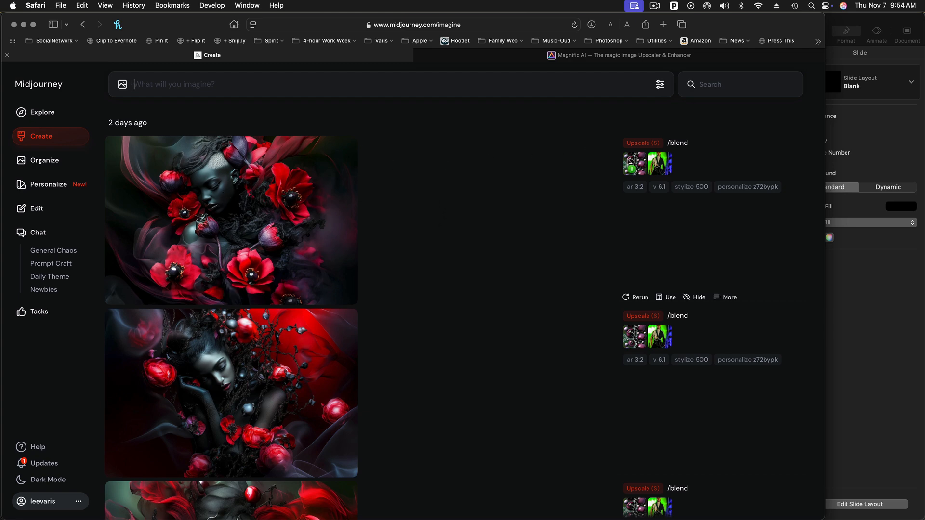
mouse_move(662, 152)
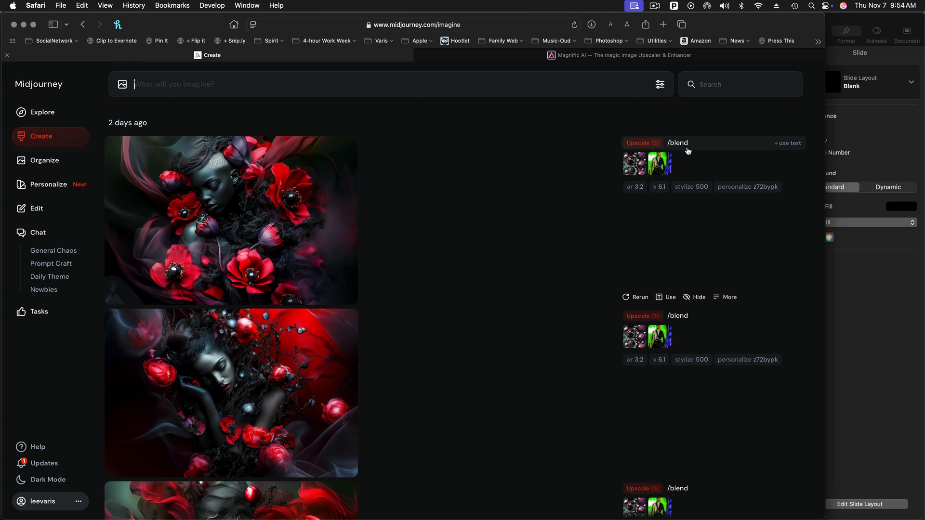
left_click(632, 165)
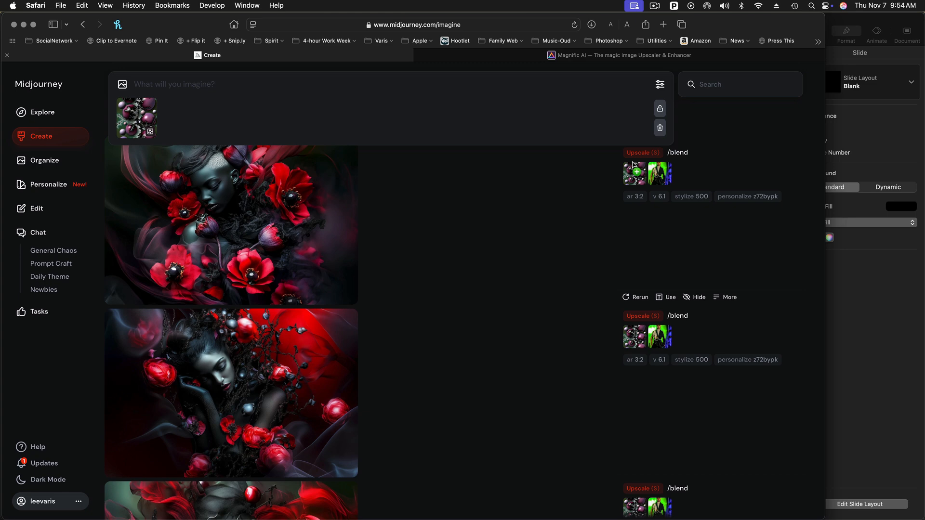
left_click(128, 119)
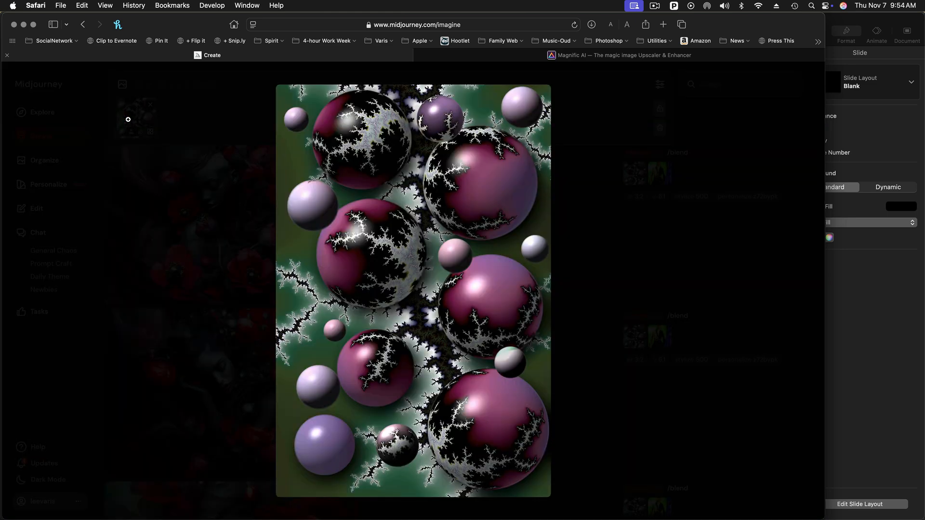
left_click(36, 95)
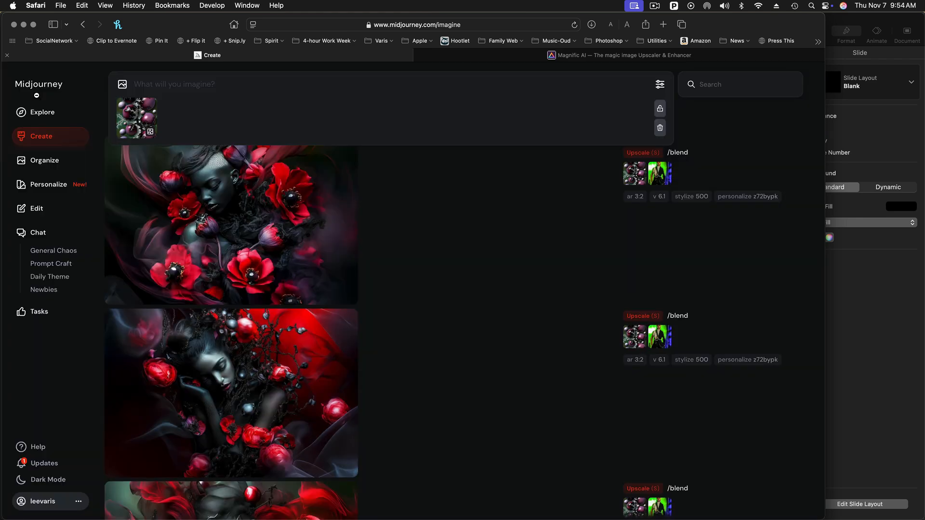
Step: Add the job's green-and-blue portrait photo as the second prompt image, preview it enlarged, and enter the prompt /blend
left_click(665, 182)
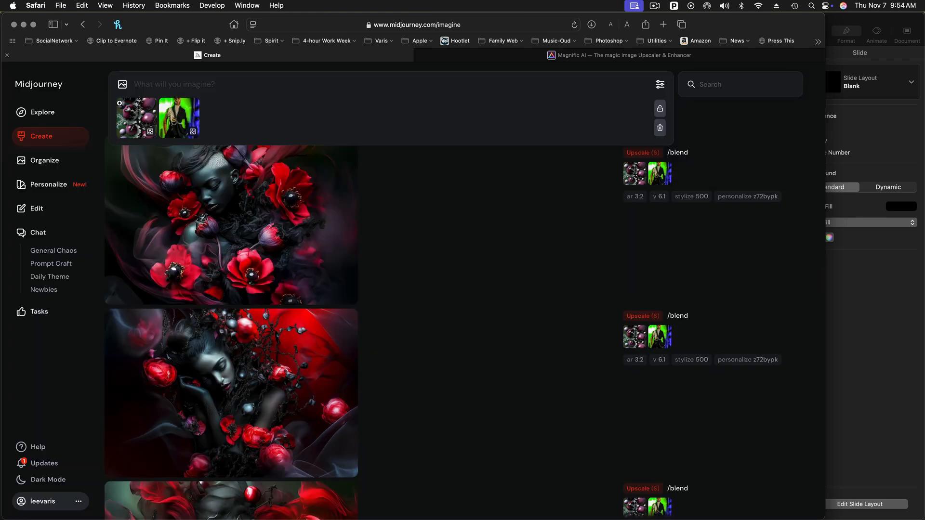
left_click(176, 115)
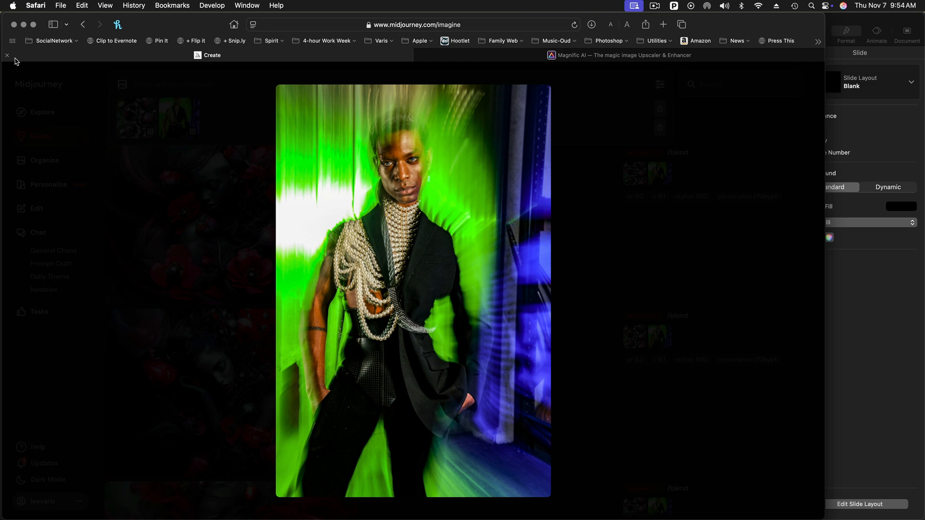
left_click(40, 86)
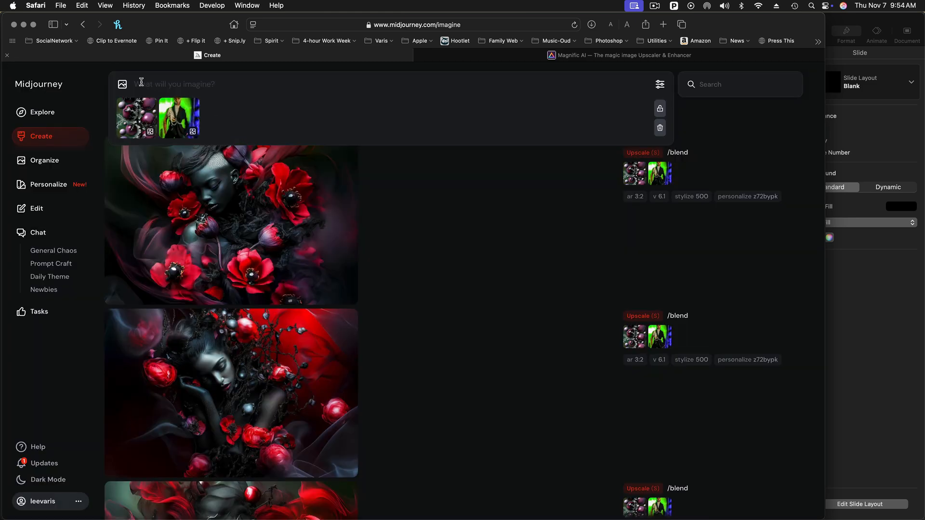
type("/b")
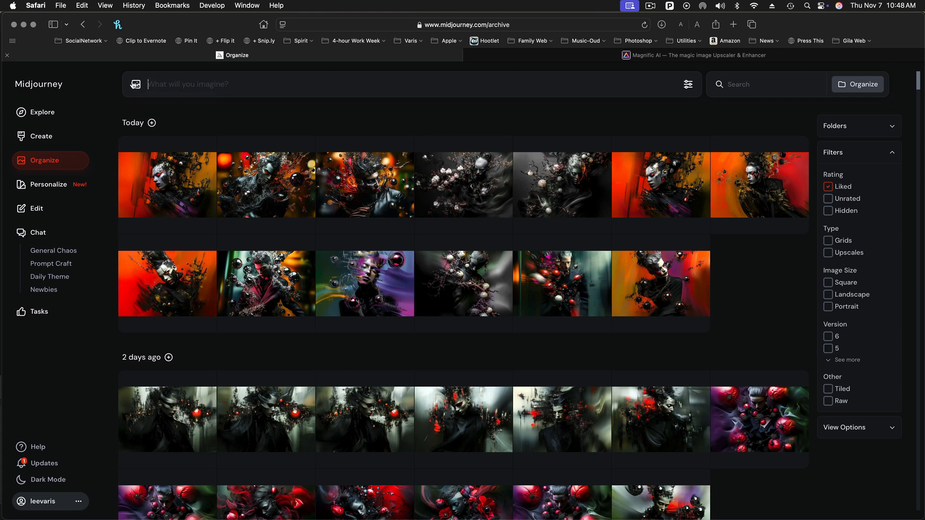
Step: From the uploaded images on the Organize page, add the fractal spheres image and the green-and-blue portrait to the prompt
left_click(136, 85)
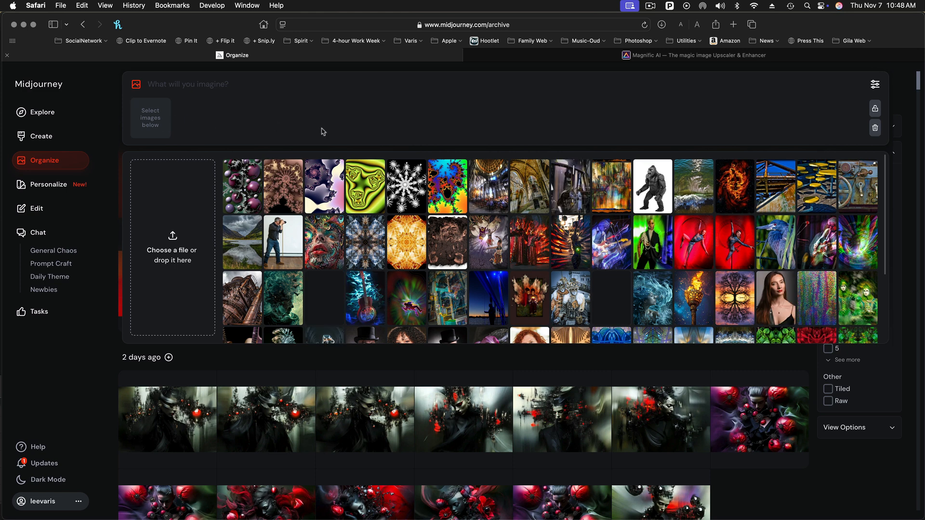
mouse_move(495, 240)
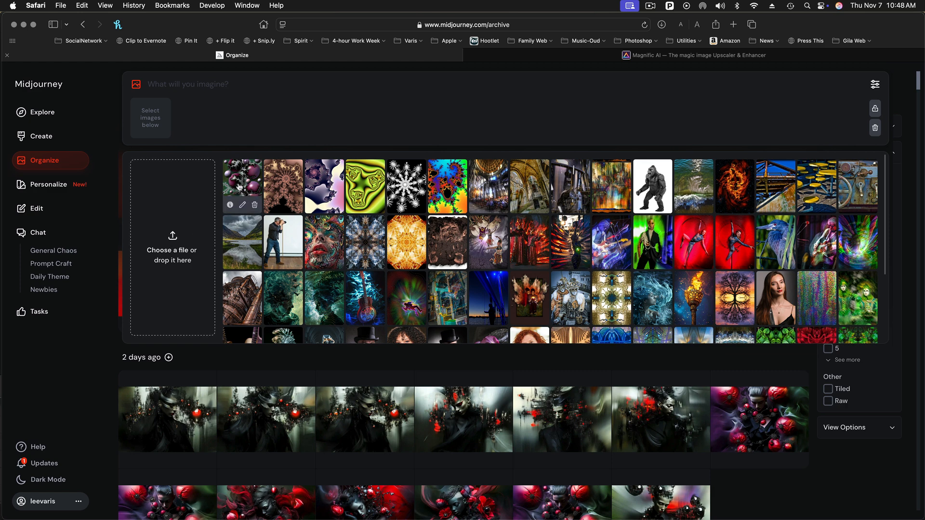
left_click(242, 178)
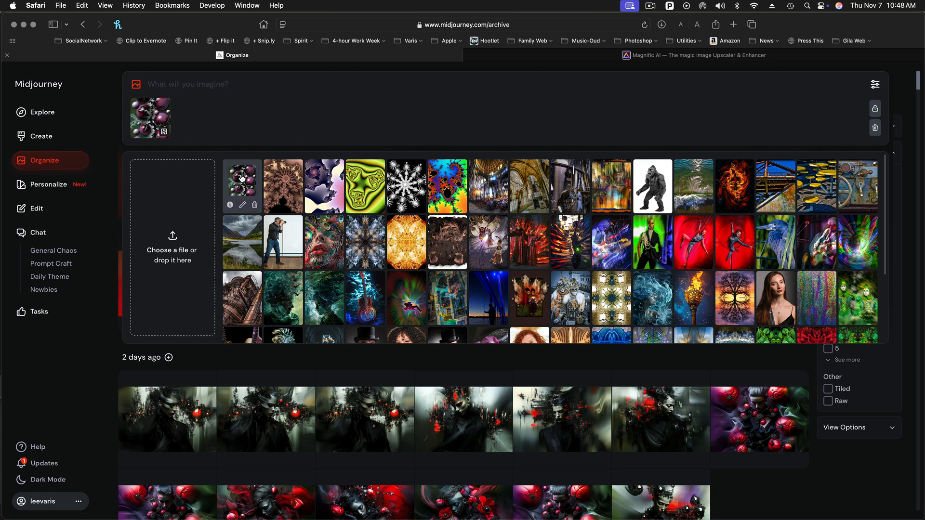
left_click(650, 234)
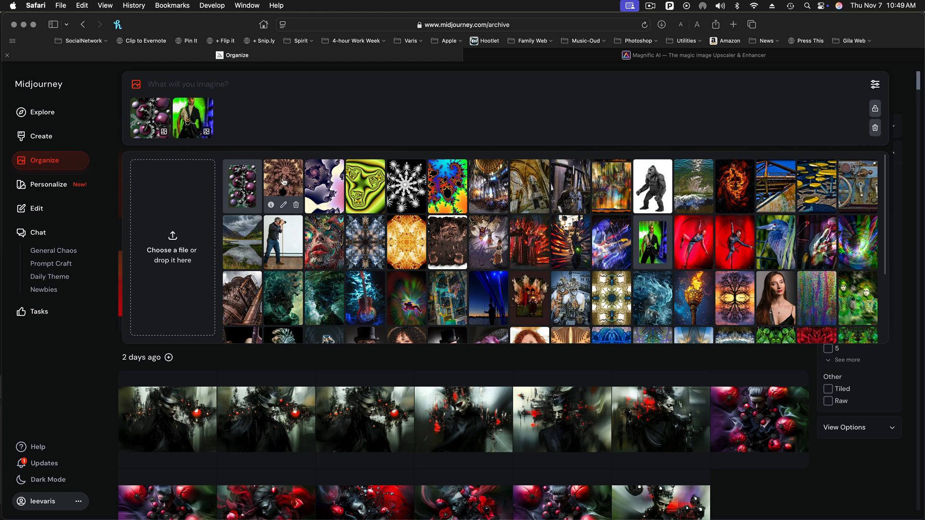
left_click(284, 182)
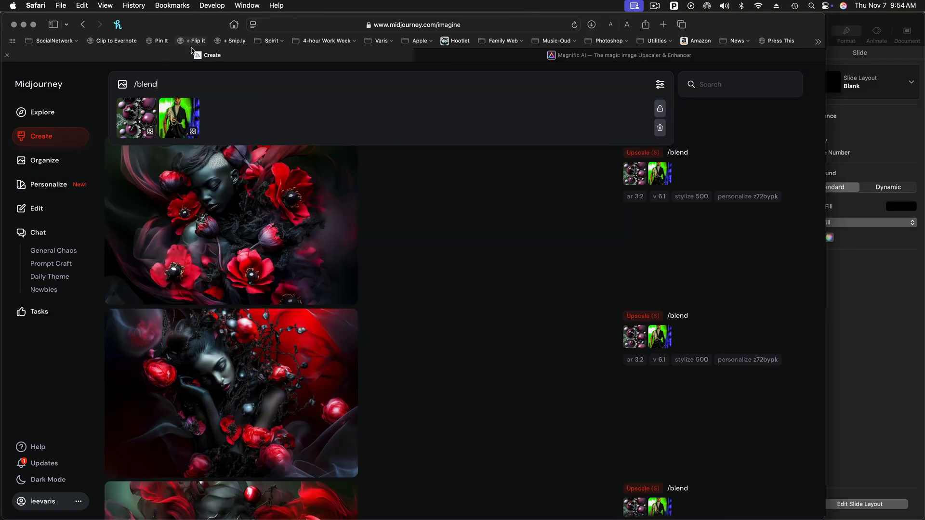
Step: In the generation settings for the /blend prompt, set Stylization to 250 and the model mode to Raw
left_click(659, 85)
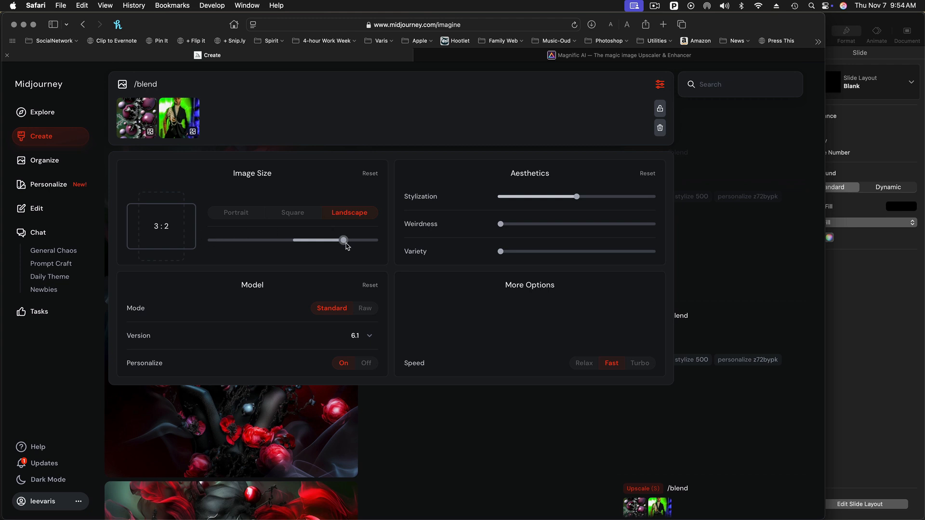
mouse_move(577, 199)
left_click_drag(567, 197, 546, 196)
left_click_drag(572, 198, 539, 197)
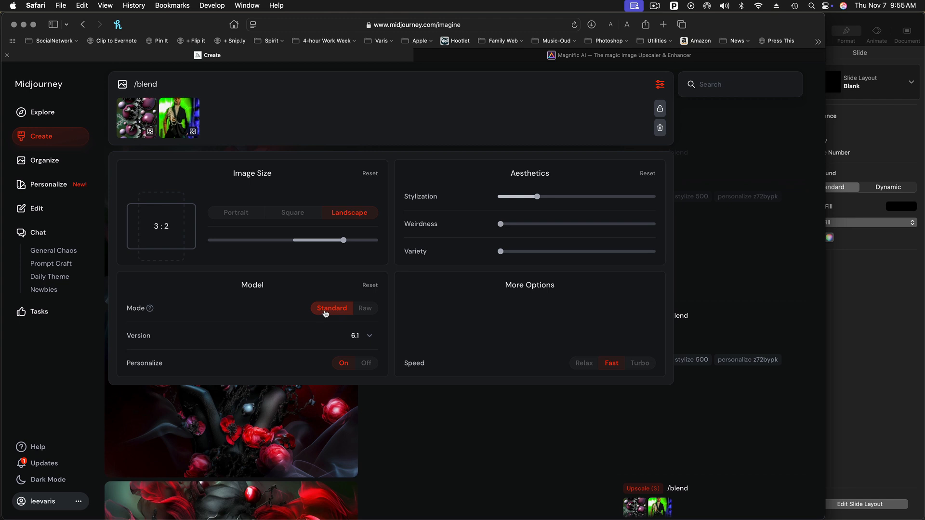
left_click(366, 309)
mouse_move(539, 196)
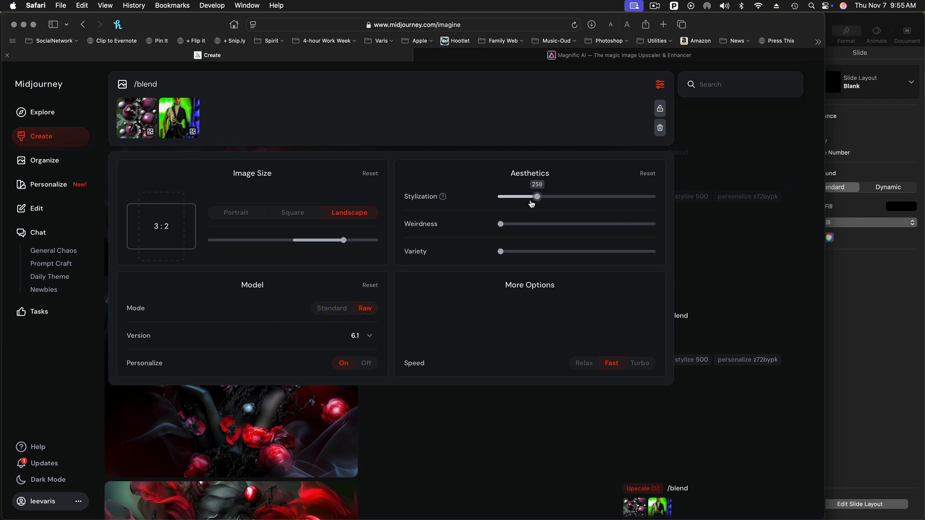
Step: In the generation settings for the /blend prompt, set the model mode to Standard and Stylization to 500
left_click_drag(545, 197, 525, 198)
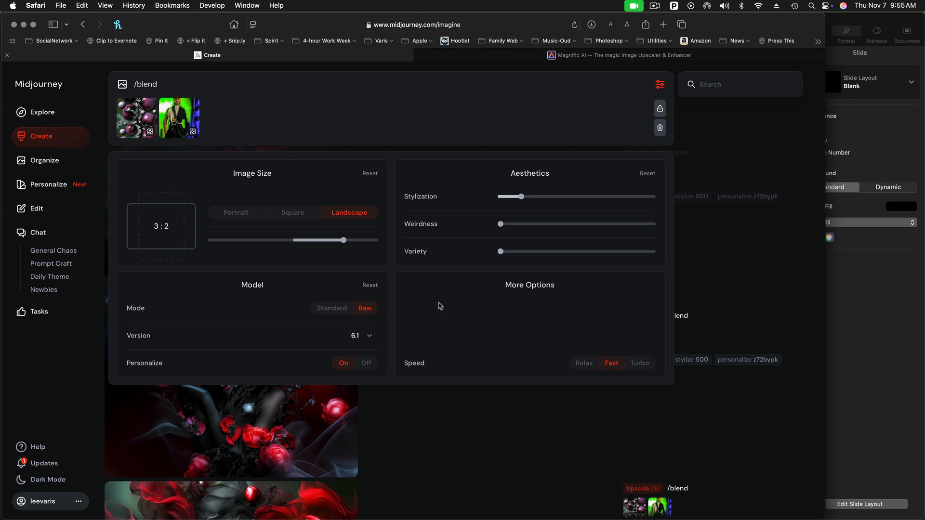
left_click(331, 311)
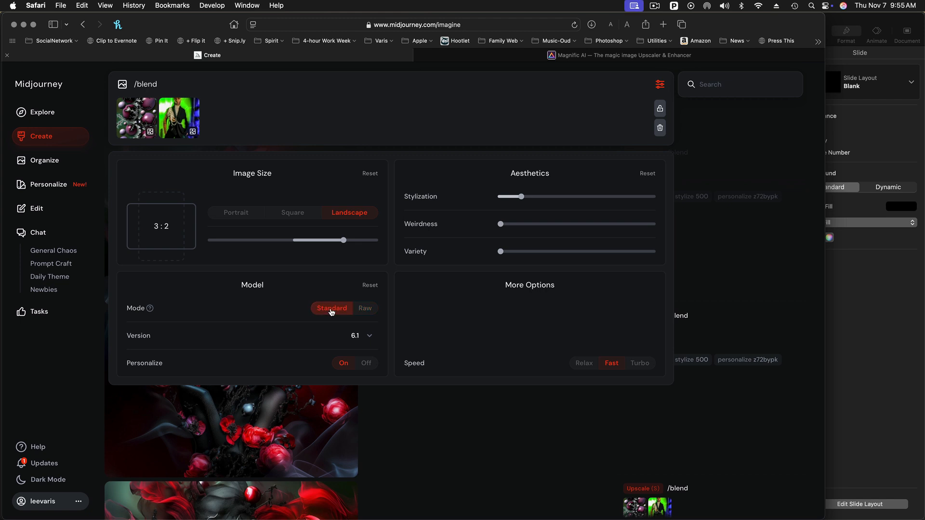
mouse_move(523, 197)
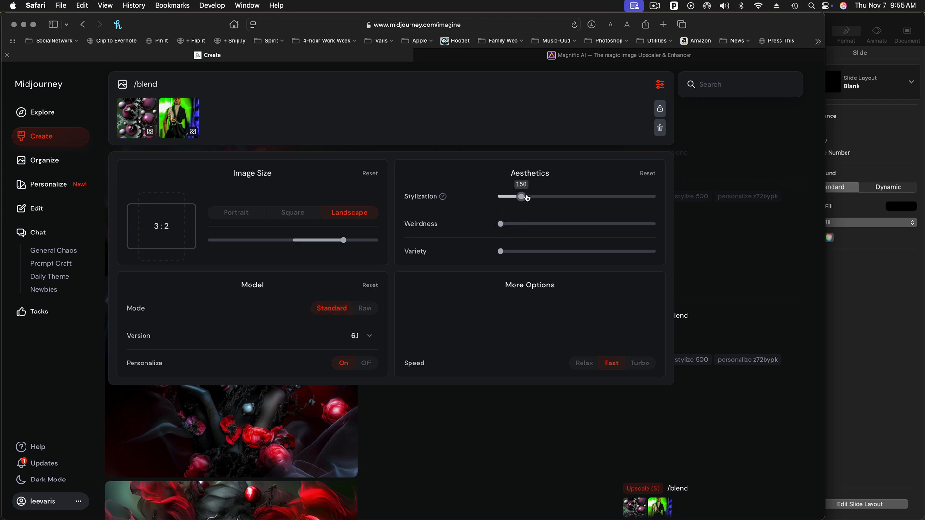
left_click_drag(522, 197, 577, 197)
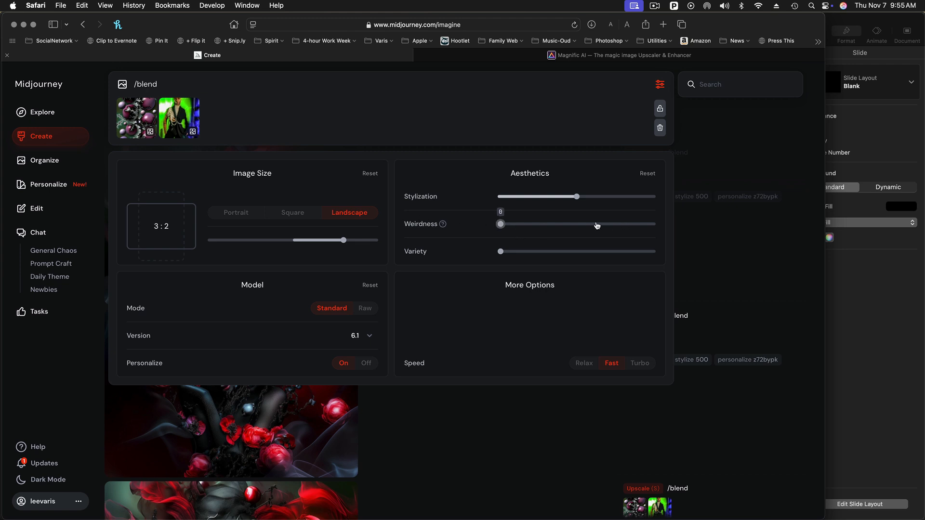
mouse_move(432, 227)
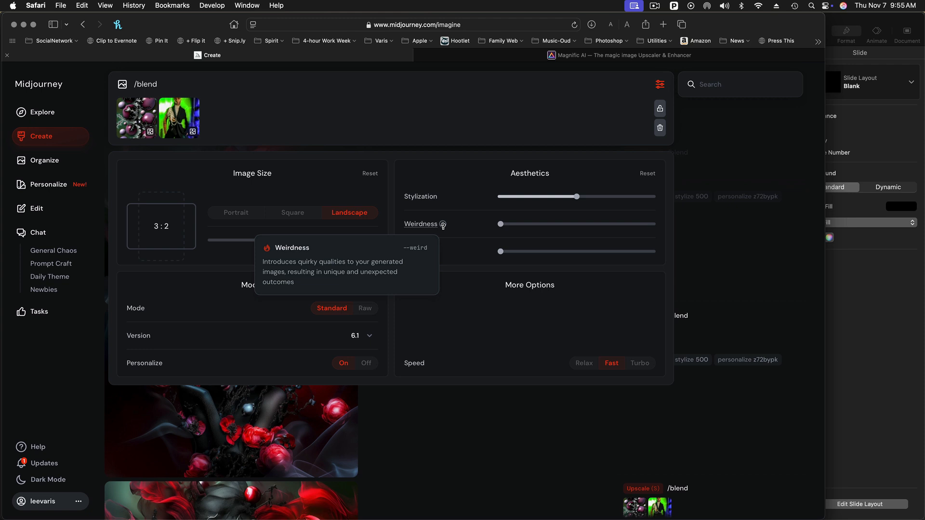
mouse_move(502, 225)
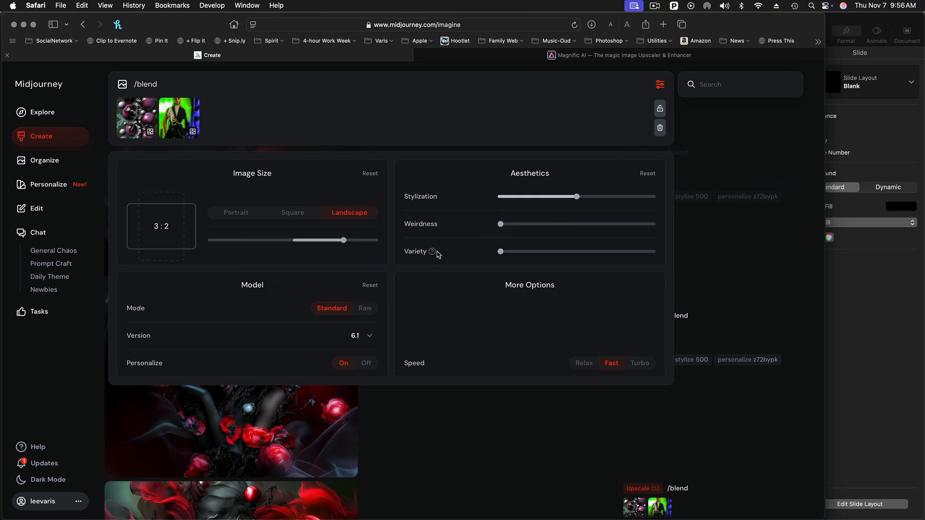
mouse_move(432, 251)
Step: Preview the prompt's fractal spheres image and its green-and-blue portrait enlarged, one after the other
mouse_move(190, 115)
mouse_move(134, 115)
left_click(135, 117)
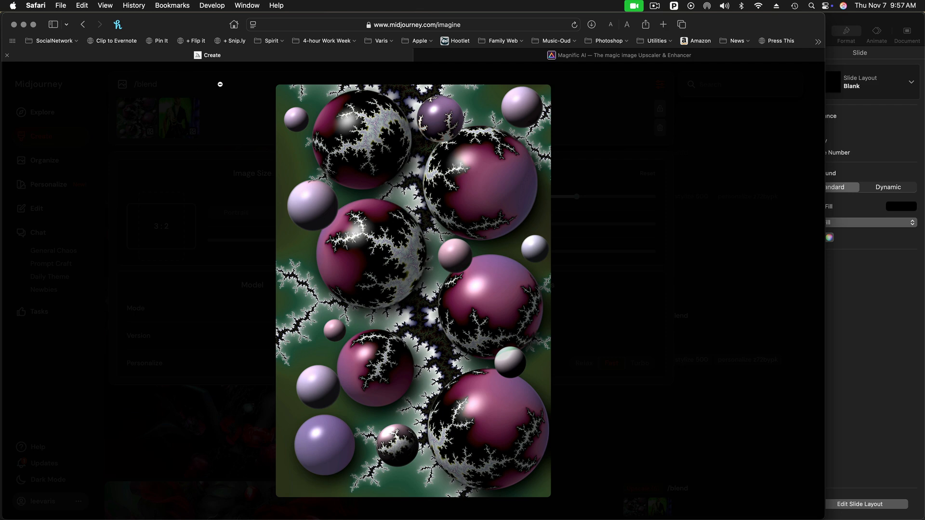
left_click(233, 81)
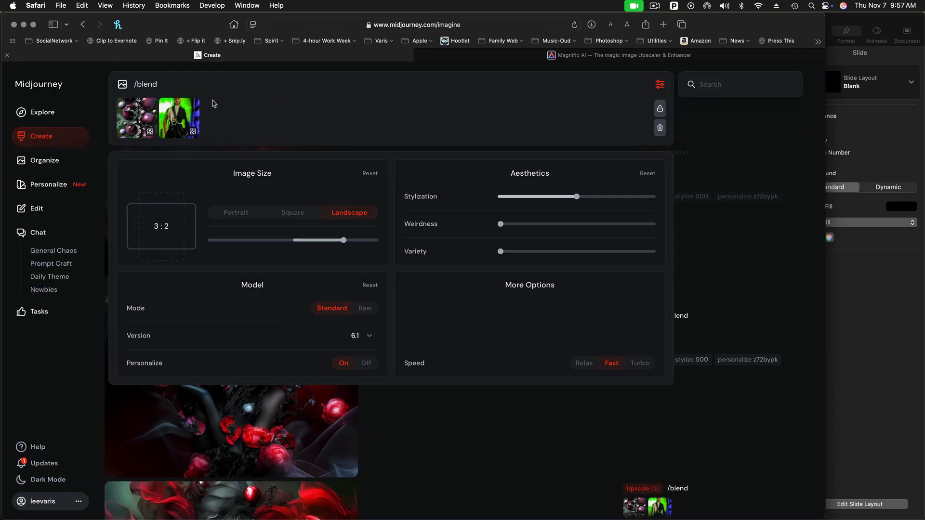
left_click(182, 114)
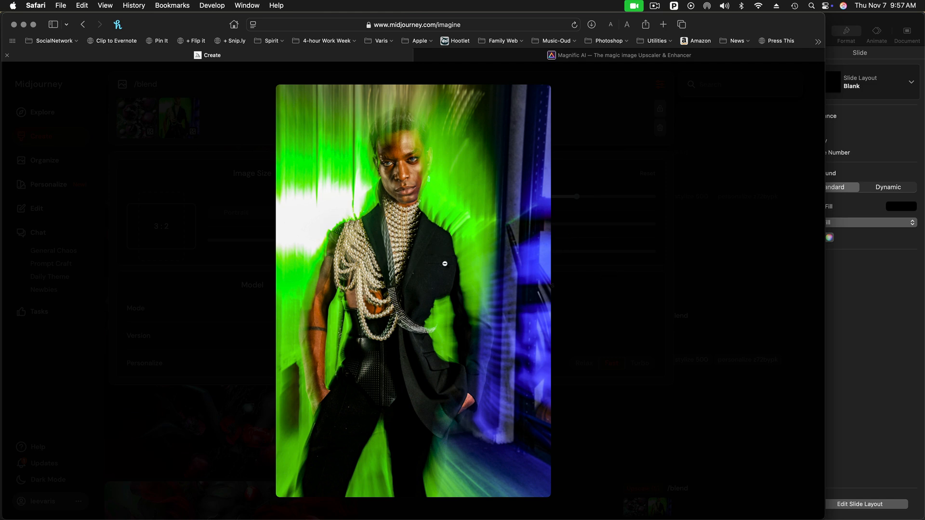
left_click(586, 237)
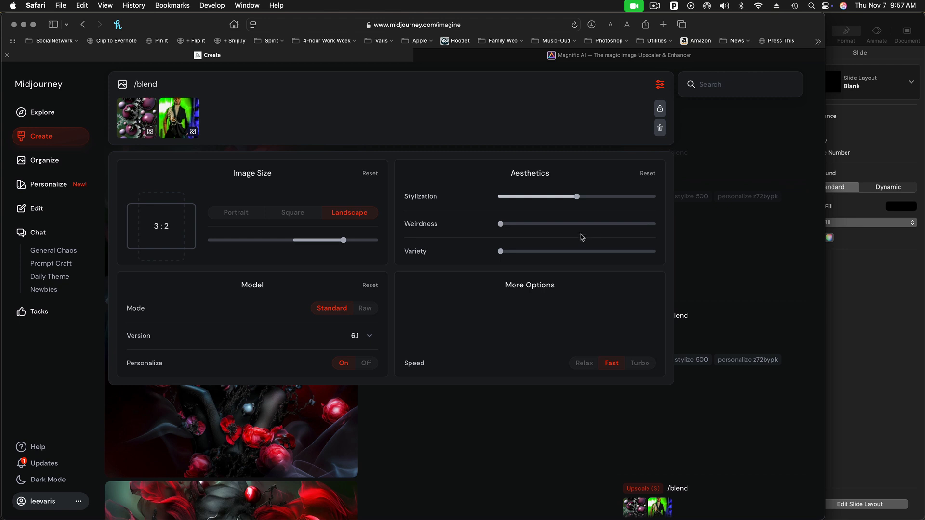
Step: Close the generation settings and submit the /blend prompt with its two images
mouse_move(142, 112)
left_click(660, 84)
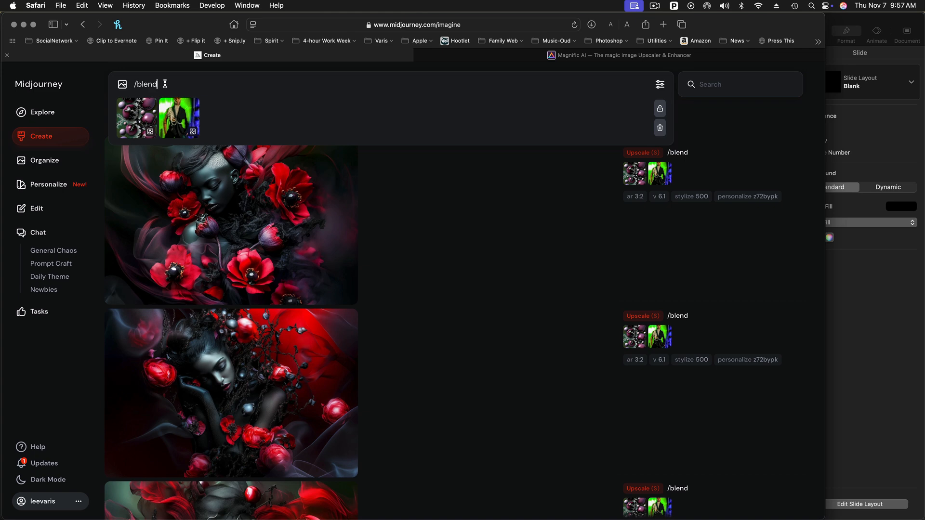
key("Return")
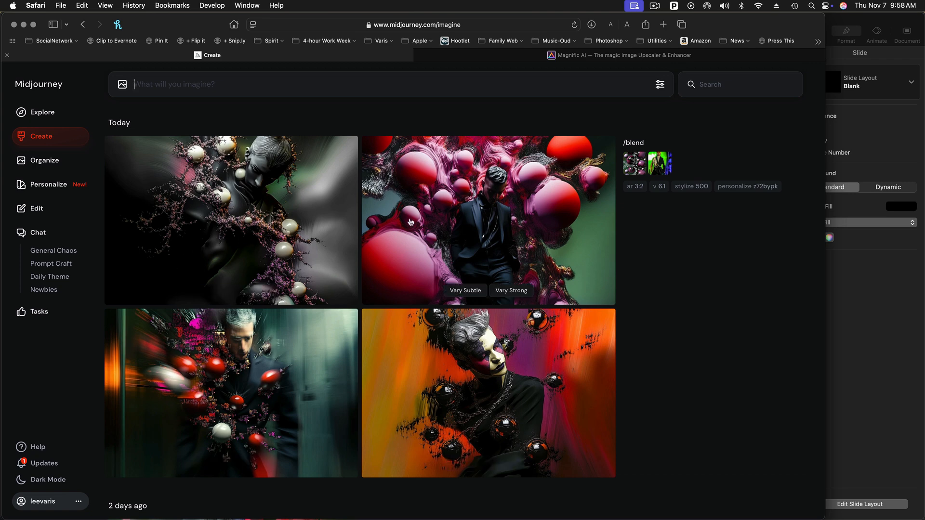
Step: View the new /blend job's images enlarged, return to the Create page and rerun the job
left_click(271, 191)
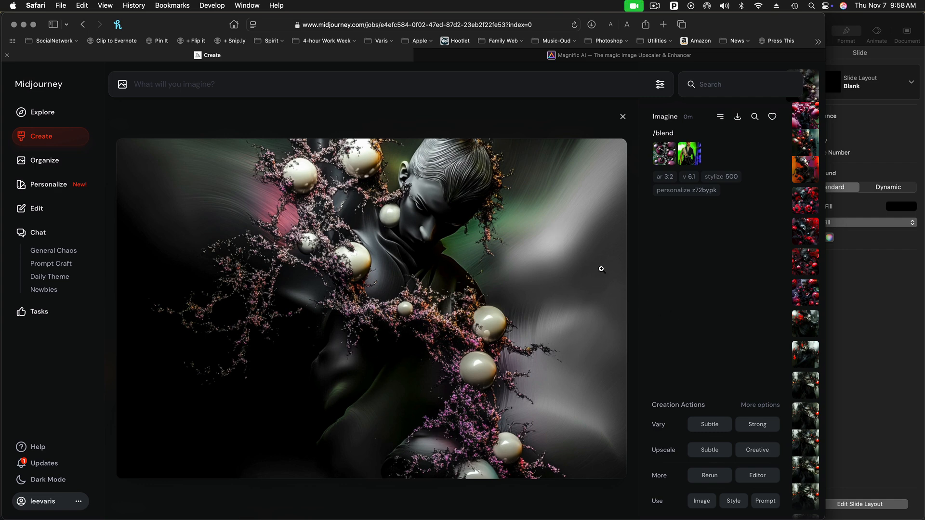
key("Right")
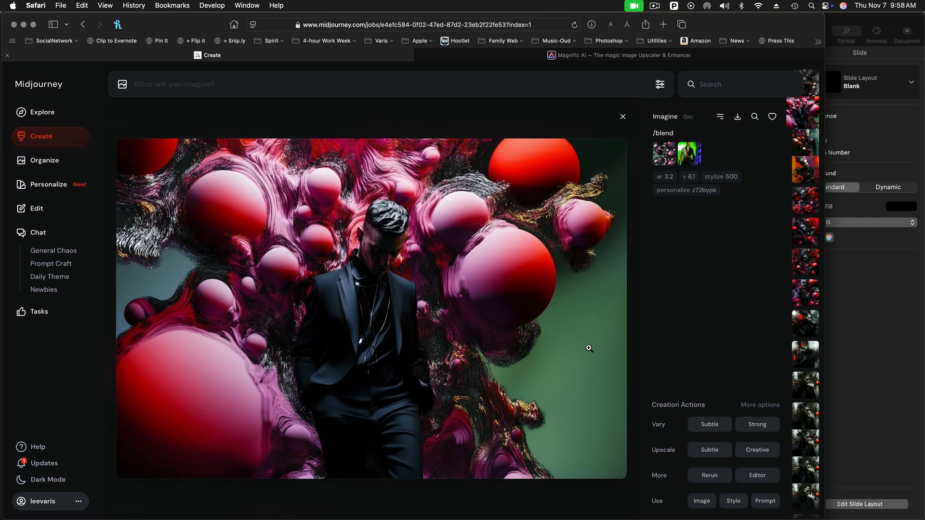
key("Right")
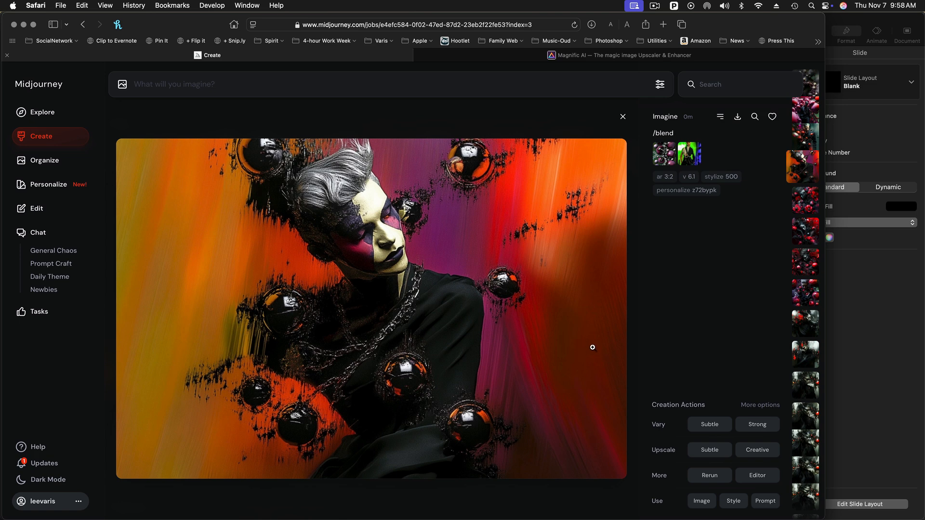
left_click(623, 117)
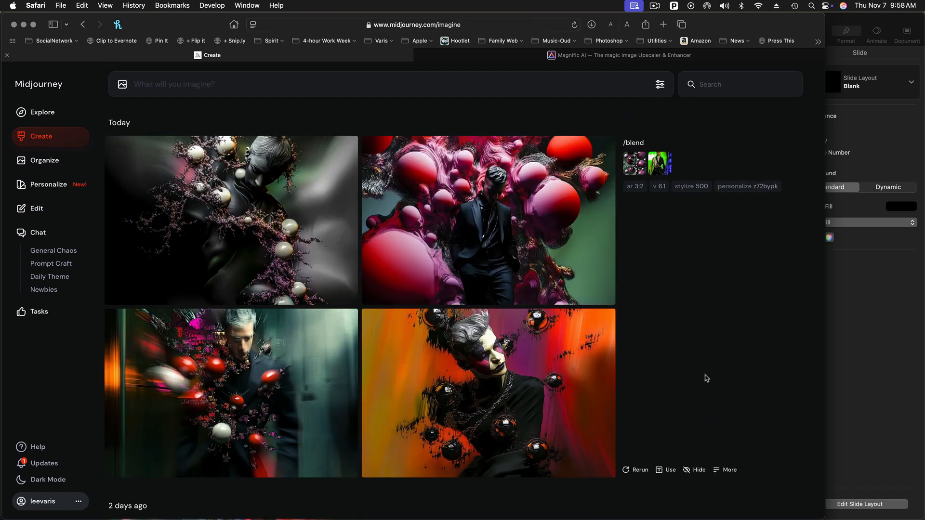
left_click(632, 471)
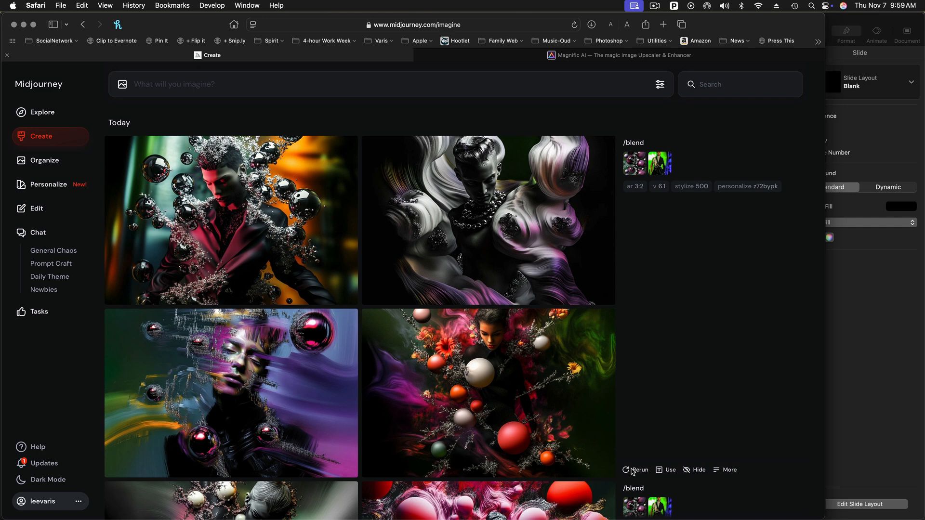
mouse_move(223, 368)
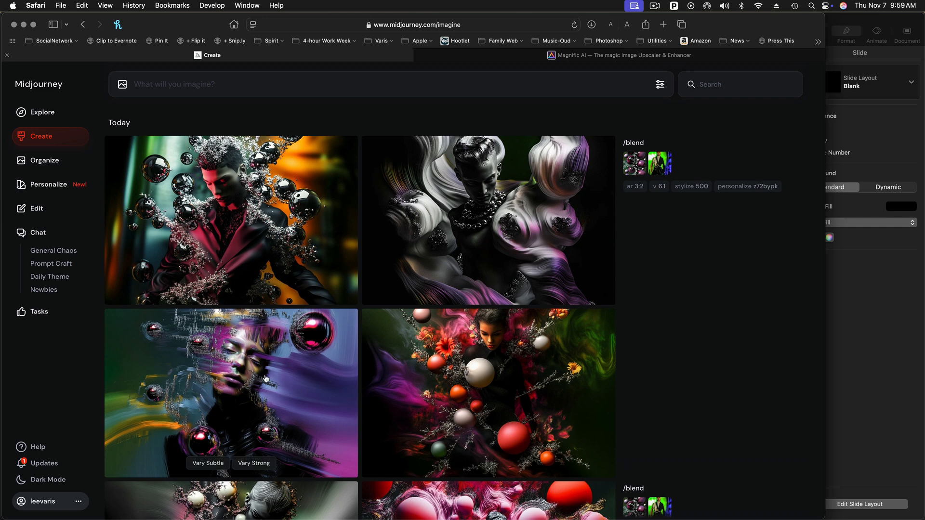
Step: Step through the rerun's enlarged images and like the red-suit portrait with black spheres and the purple portrait with metallic spheres
left_click(271, 210)
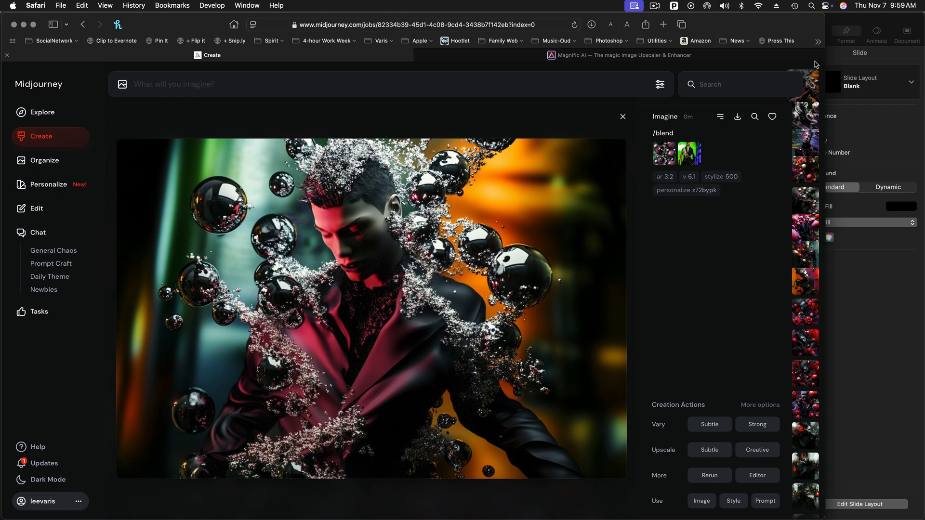
left_click(772, 117)
key("Right")
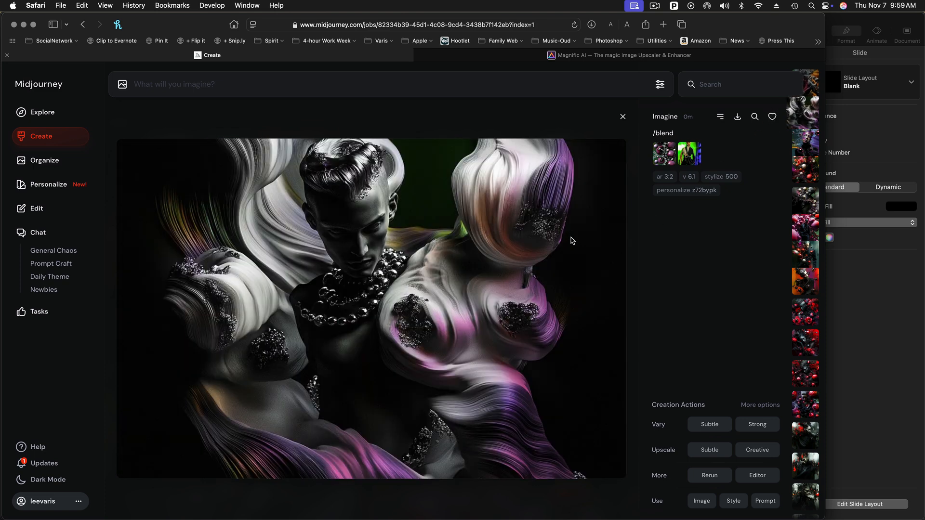
key("Right")
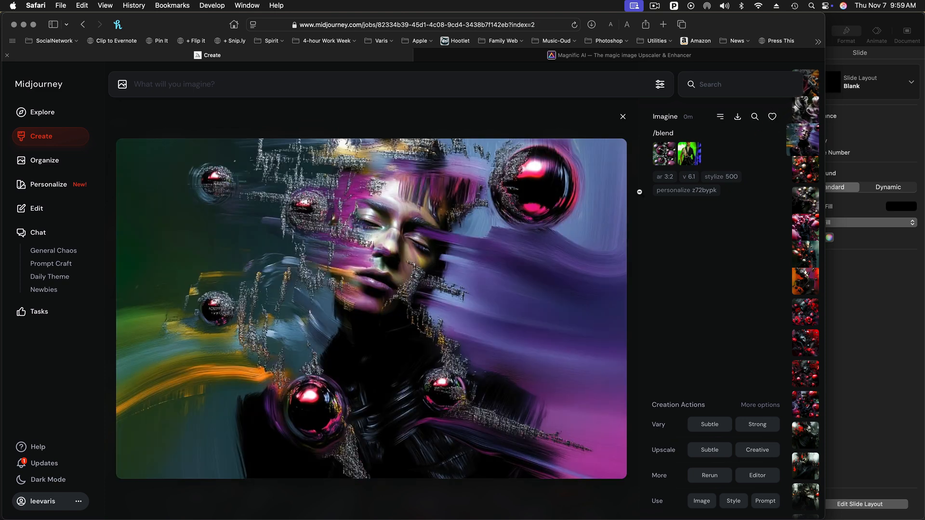
left_click(772, 118)
key("Right")
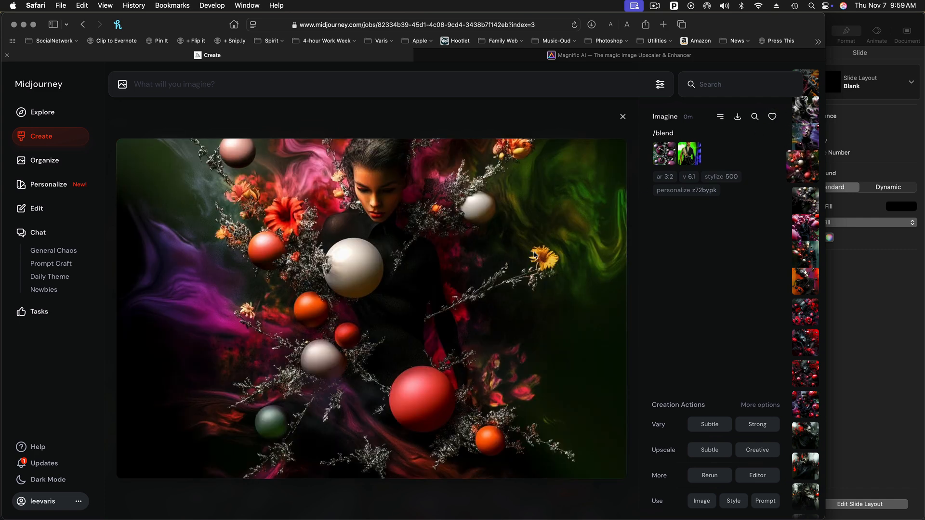
Step: From the earlier /blend job, like the dark statue with white spheres, the blurred dark-suit portrait and the orange-background portrait
key("Right")
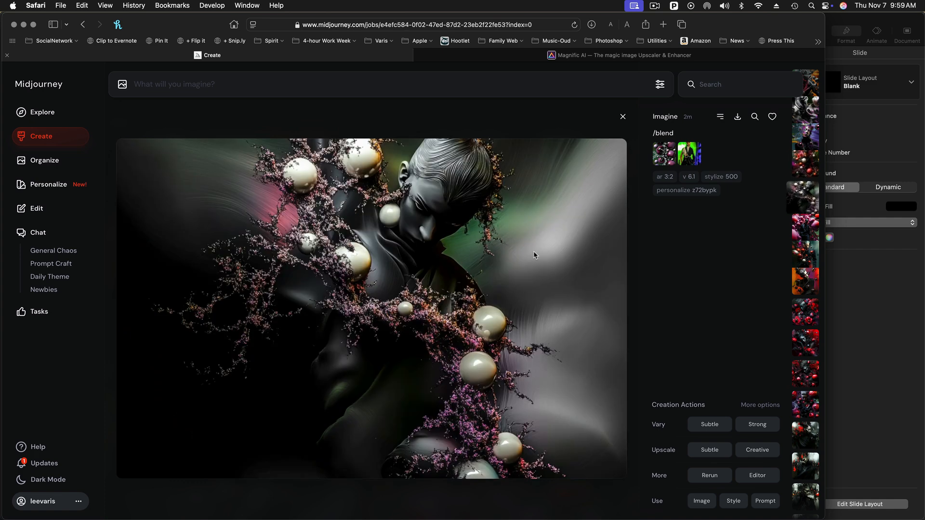
left_click(772, 118)
key("Right")
key("Right")
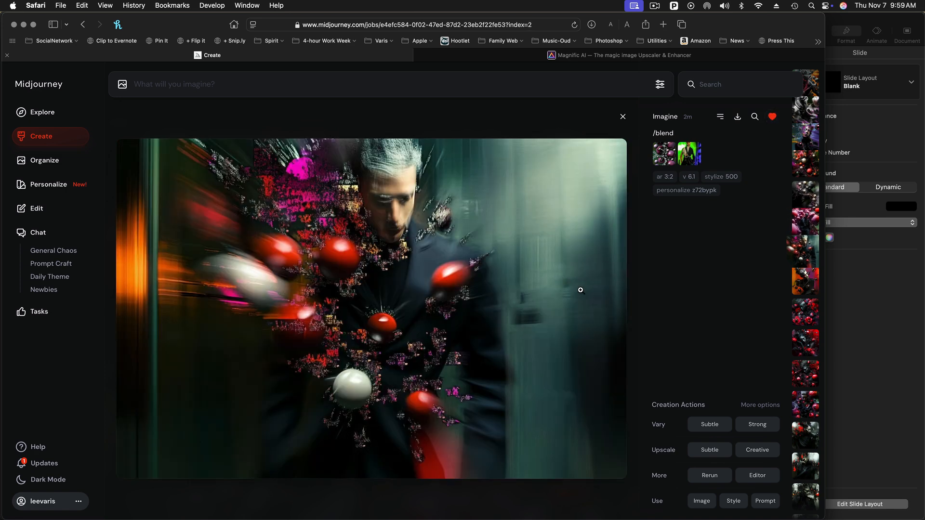
key("Right")
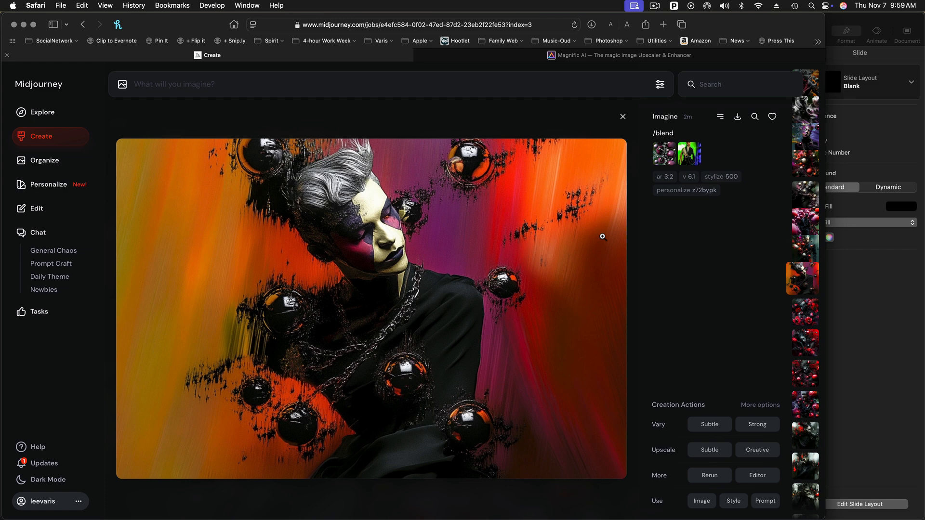
left_click(772, 117)
Step: On the Organize page, review today's liked images enlarged, from the red-suit portrait to the orange-background portrait
left_click(43, 162)
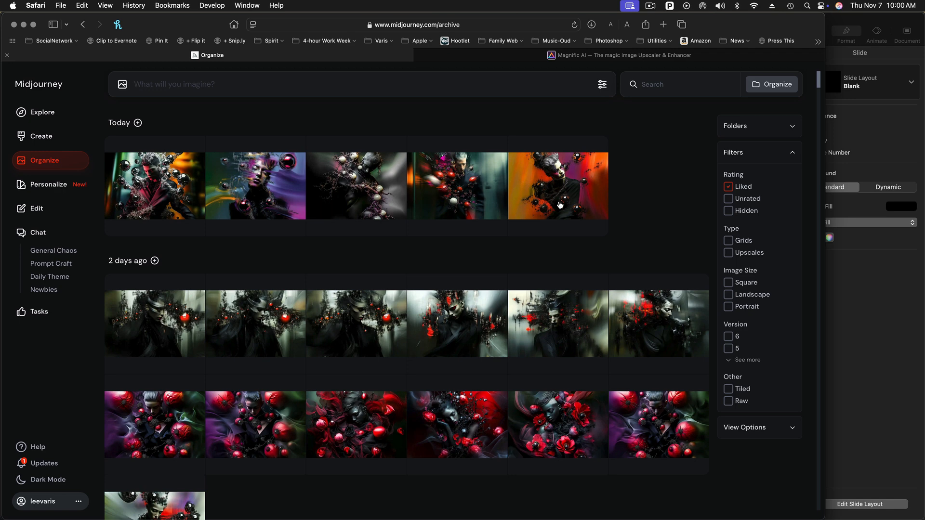
left_click(154, 187)
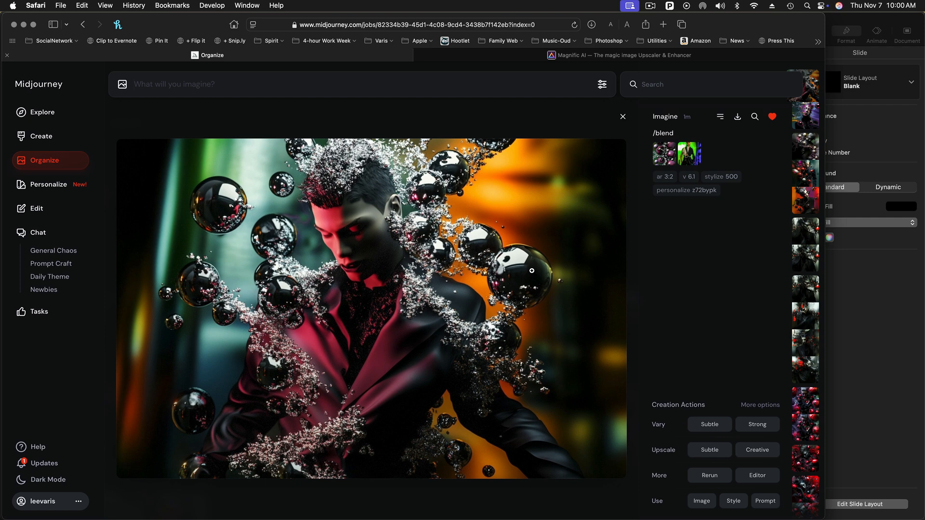
key("Right")
key("Right")
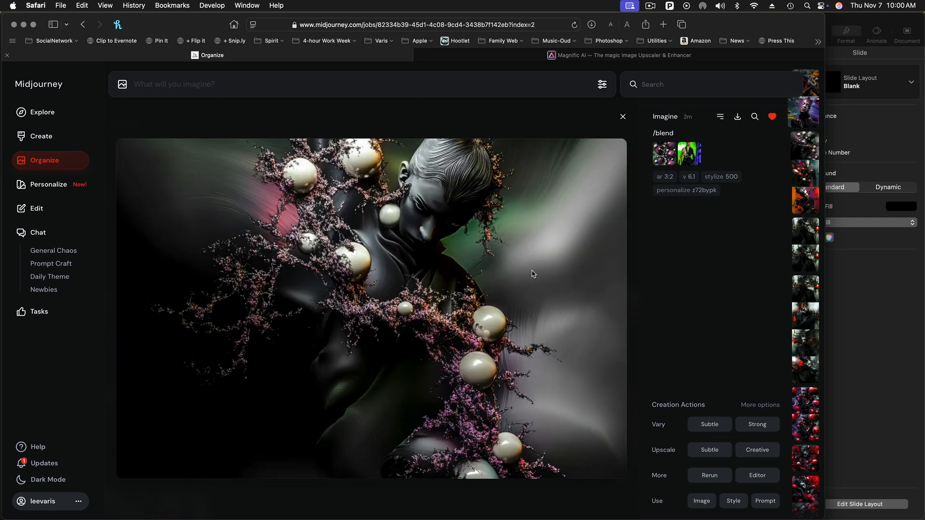
key("Right")
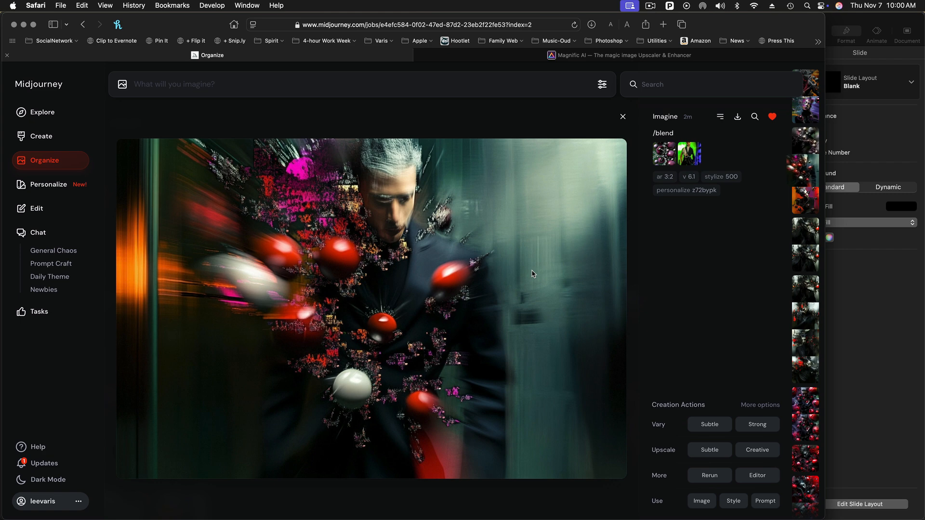
key("Right")
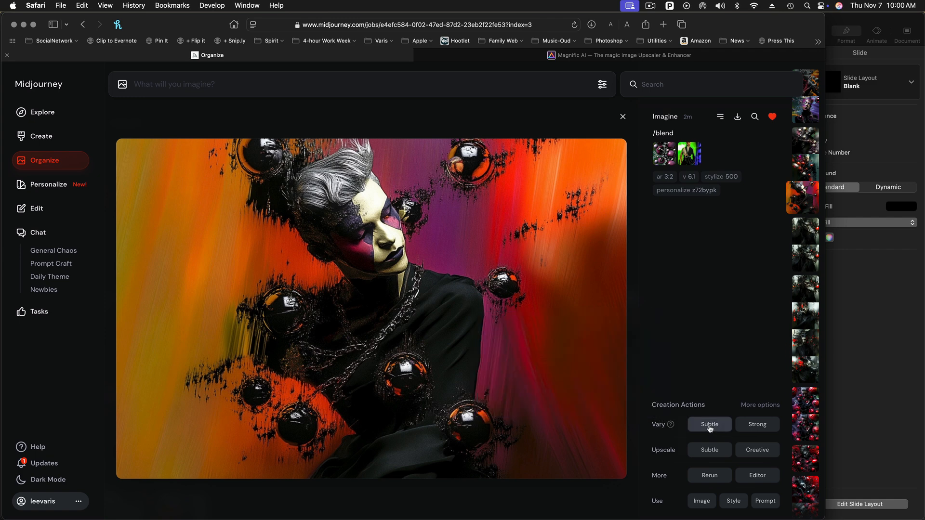
Step: Submit strong variations of the liked orange-background portrait, the blurred dark-suit portrait and the dark statue with white spheres
left_click(753, 426)
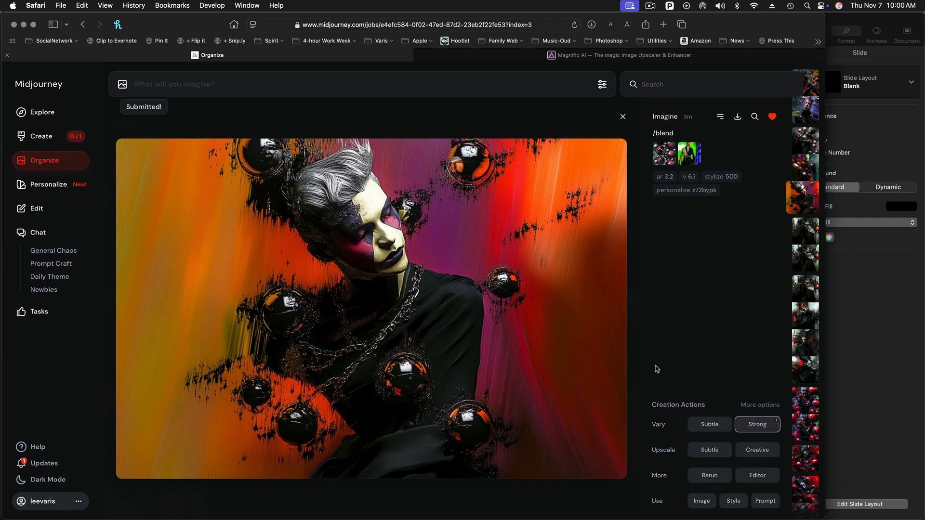
key("Up")
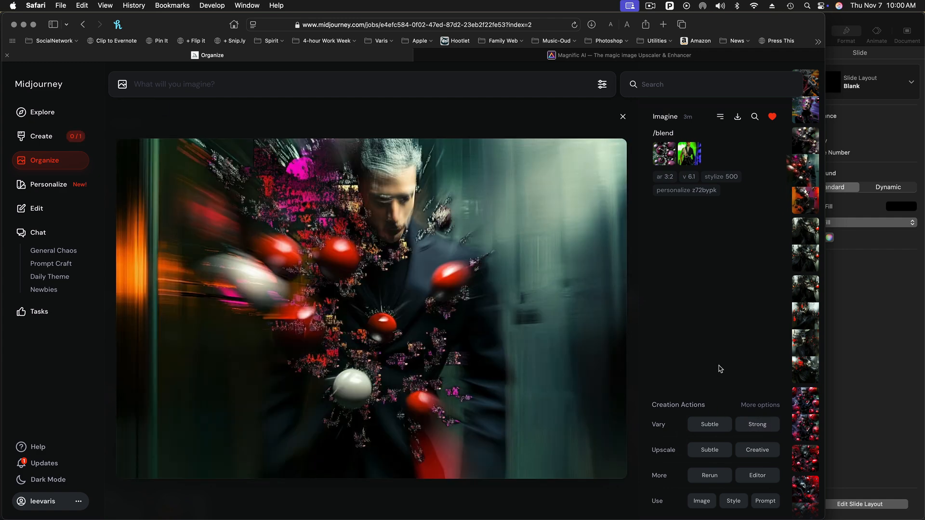
key("Up")
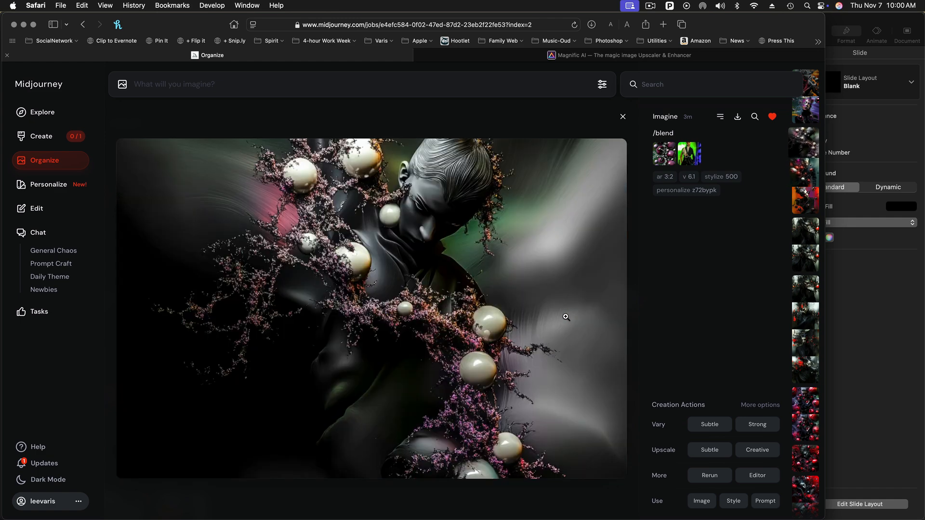
left_click(756, 425)
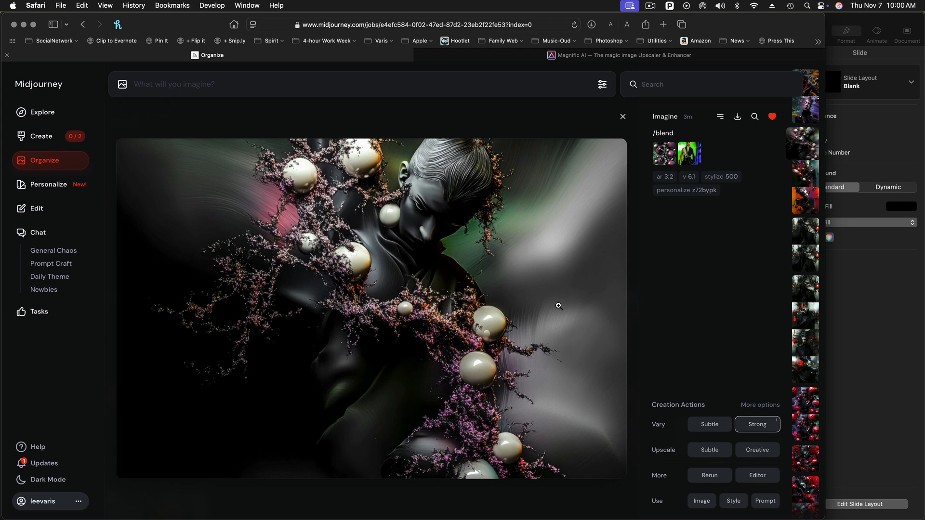
Step: Submit a strong variation of the liked red-suit portrait with black spheres
key("Up")
key("Up")
key("Up")
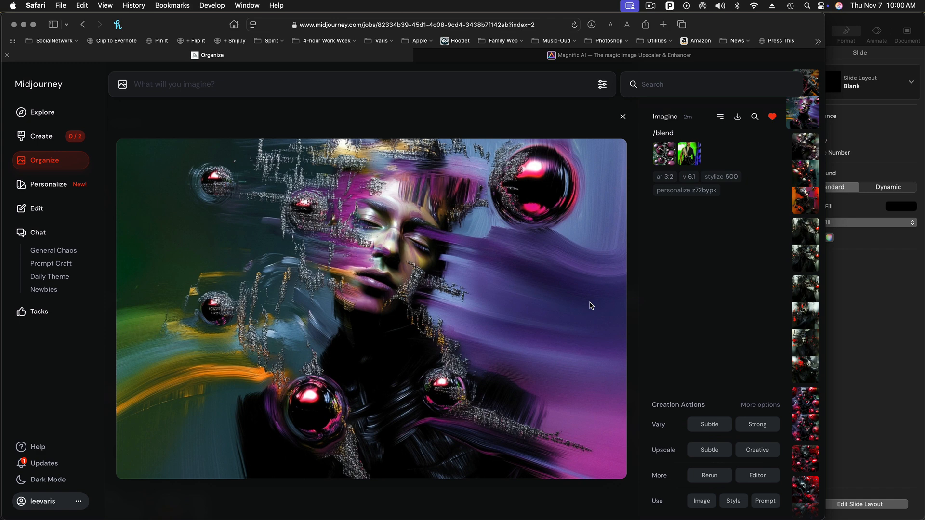
key("Up")
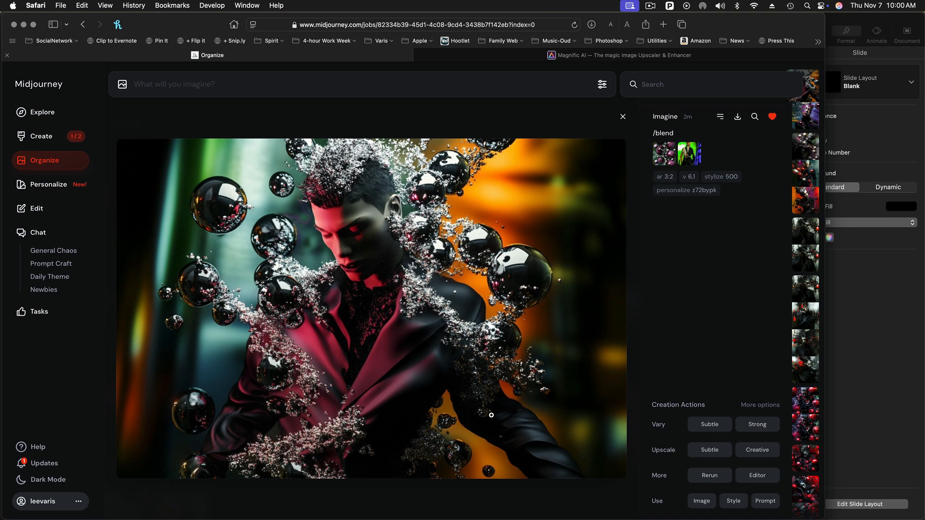
left_click(758, 425)
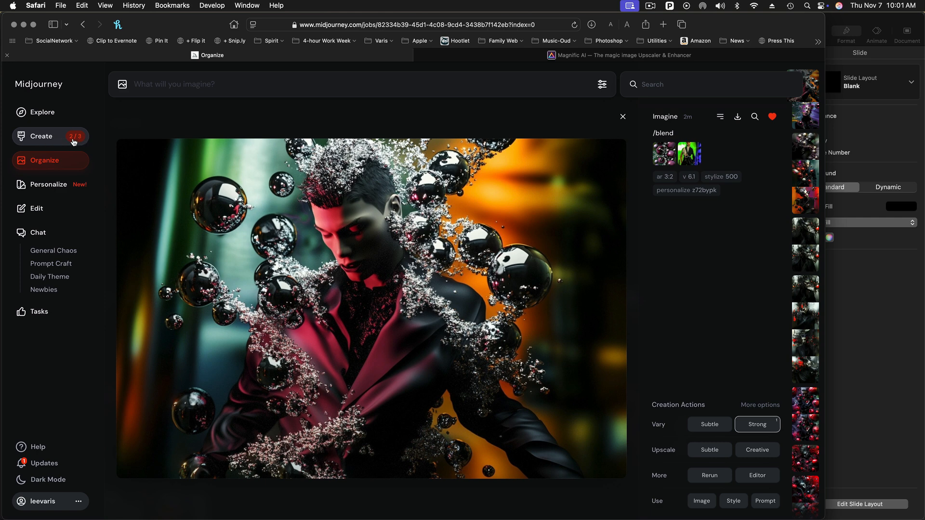
Step: Look over the new variations on the Create page and reopen the red-suit portrait from the liked images on the Organize page
left_click(43, 136)
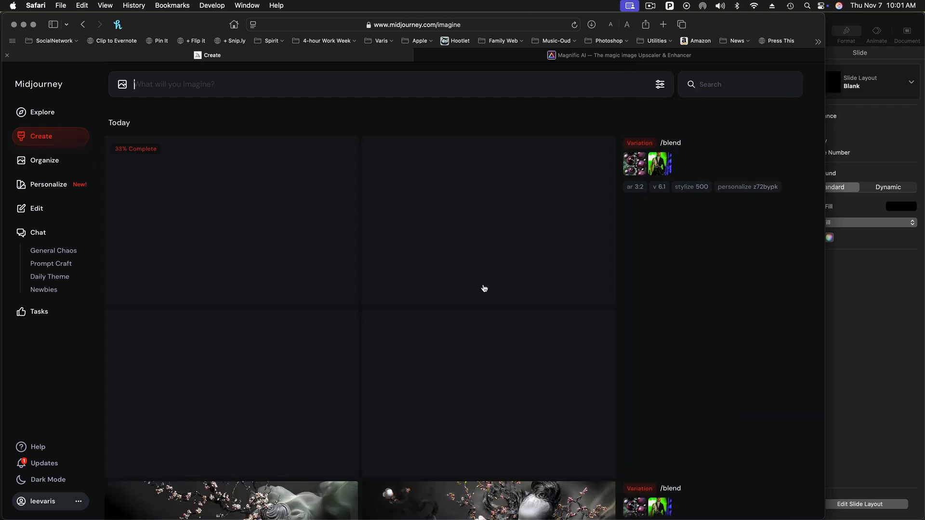
scroll(484, 288, "down", 5)
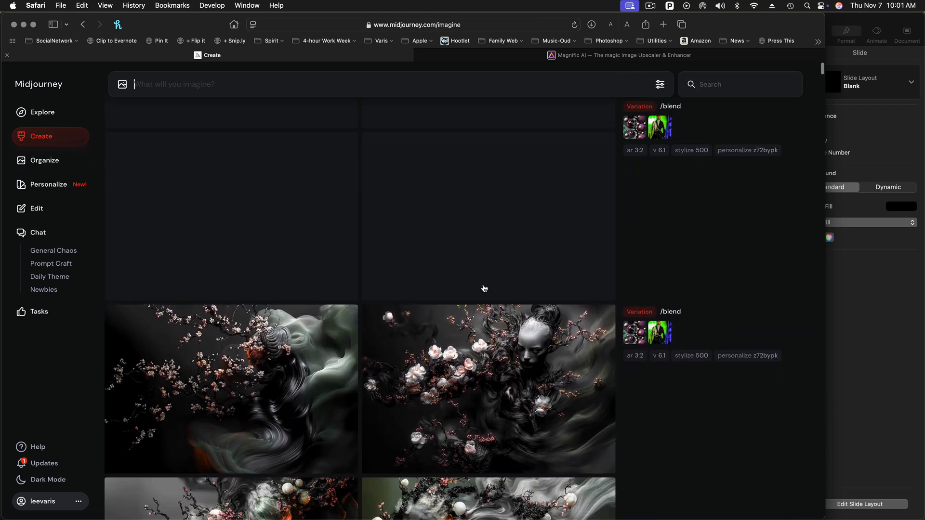
scroll(484, 288, "down", 7)
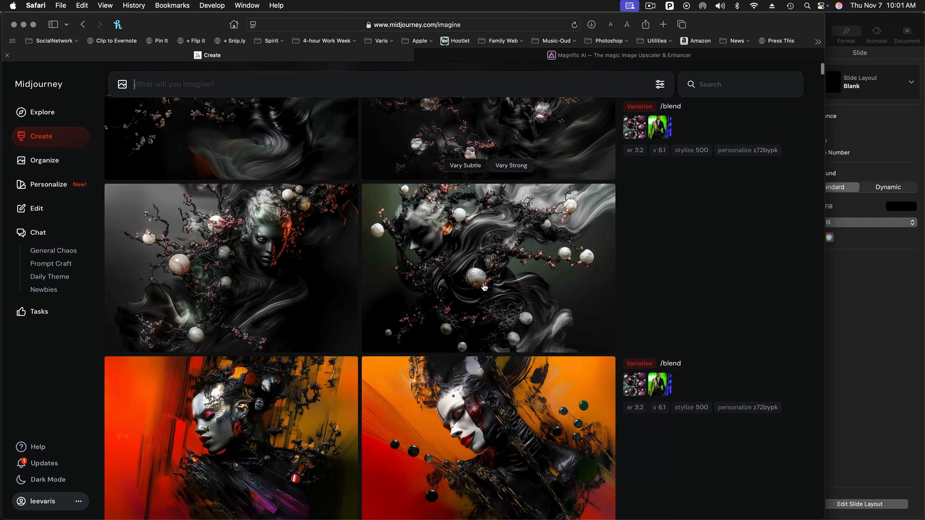
scroll(484, 288, "down", 4)
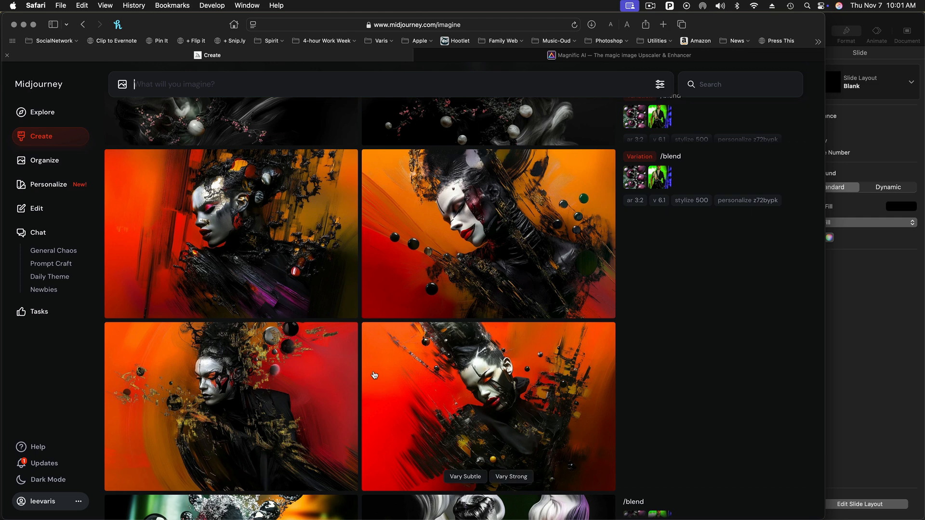
left_click(43, 161)
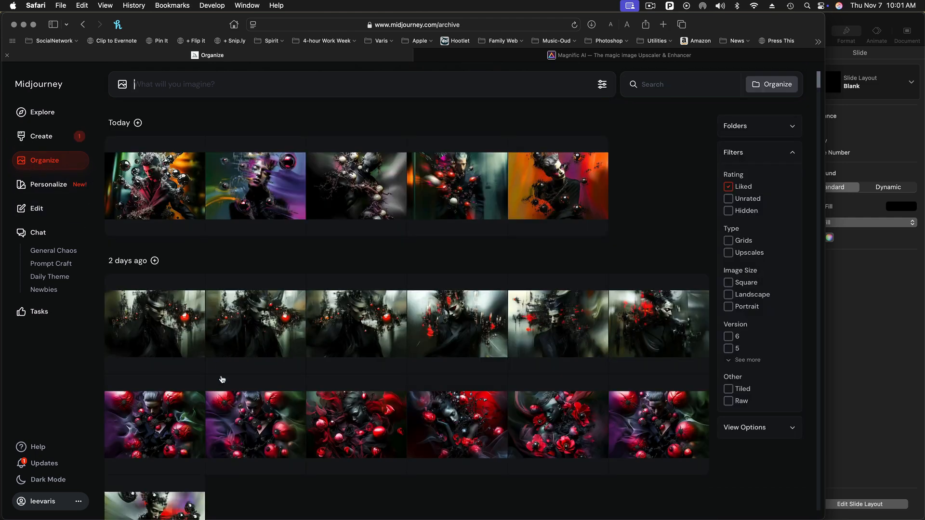
left_click(162, 191)
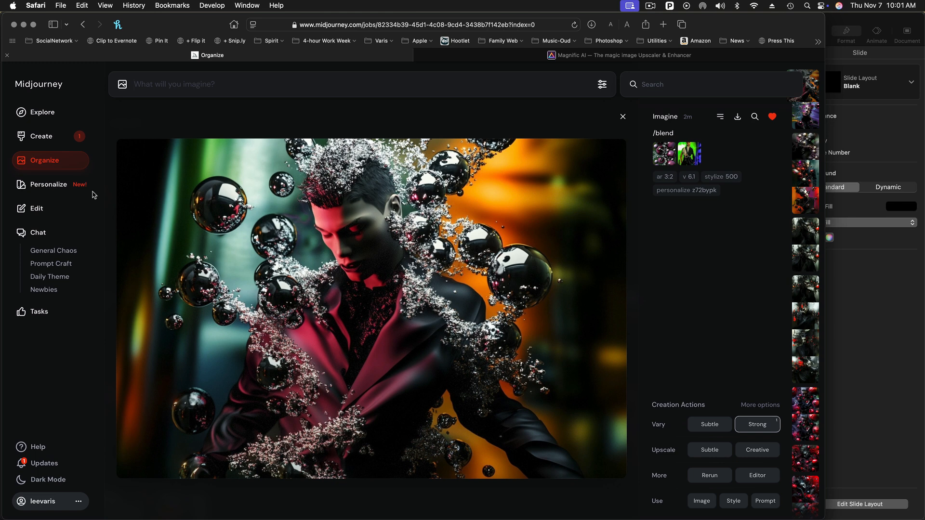
Step: On the Create page, compare the orange-background variations with the earlier /blend images below them
left_click(40, 137)
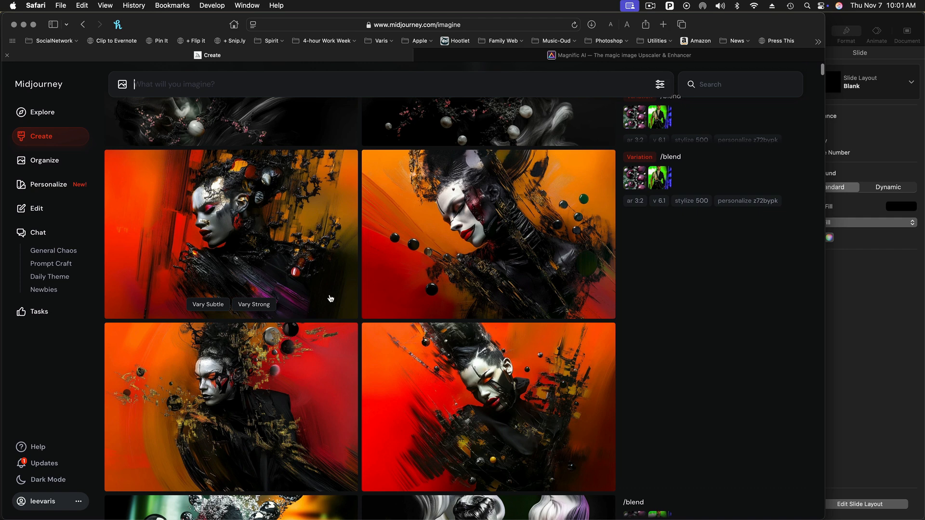
scroll(427, 436, "down", 3)
scroll(426, 436, "down", 7)
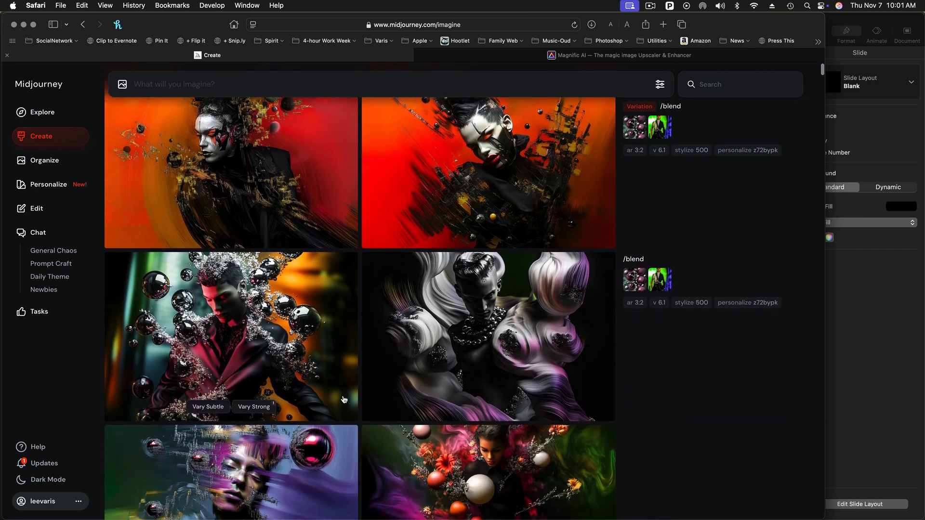
scroll(344, 399, "down", 4)
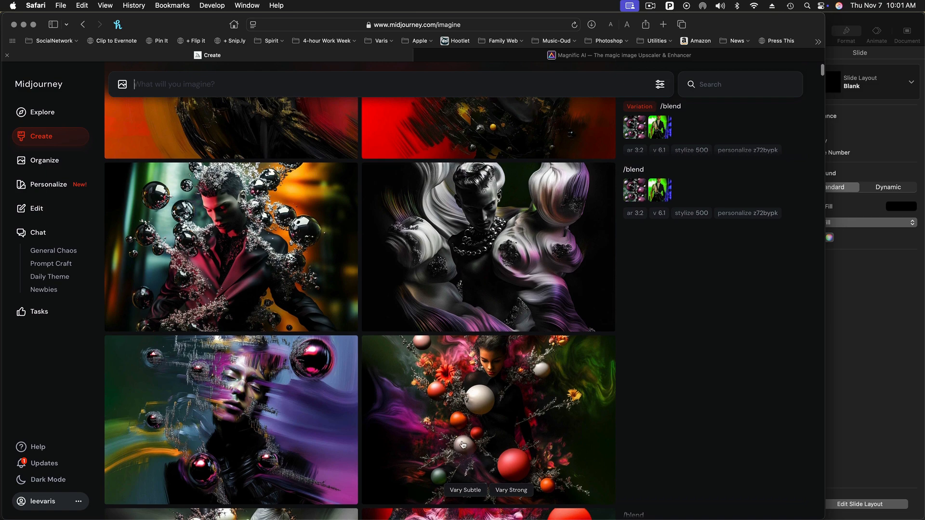
scroll(463, 445, "down", 15)
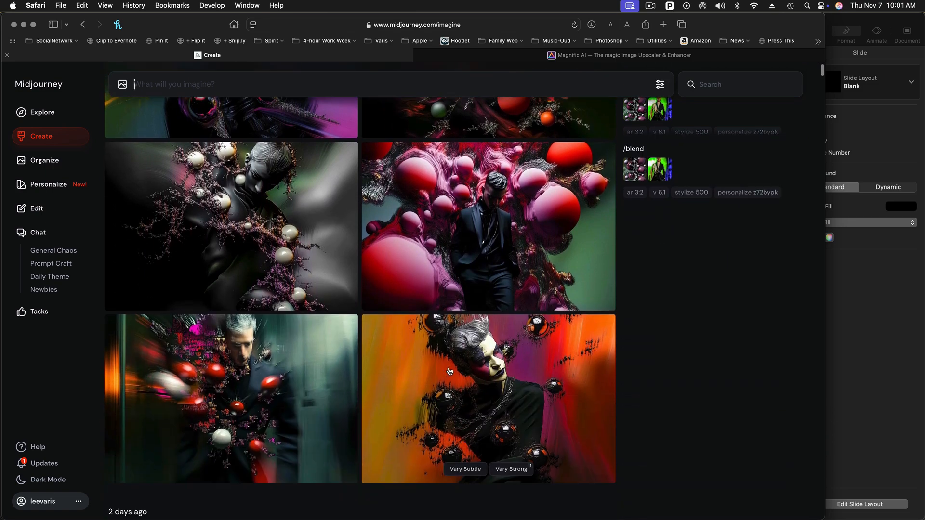
scroll(448, 369, "up", 20)
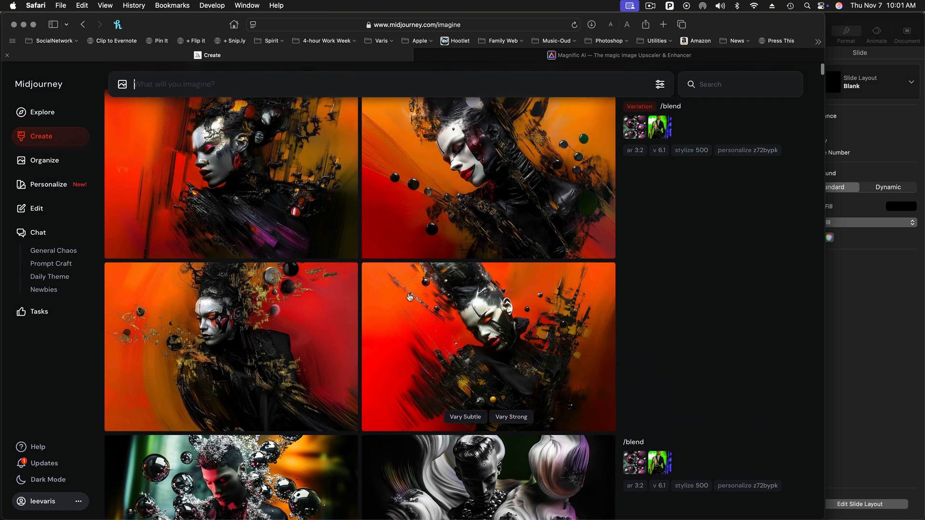
scroll(380, 350, "up", 2)
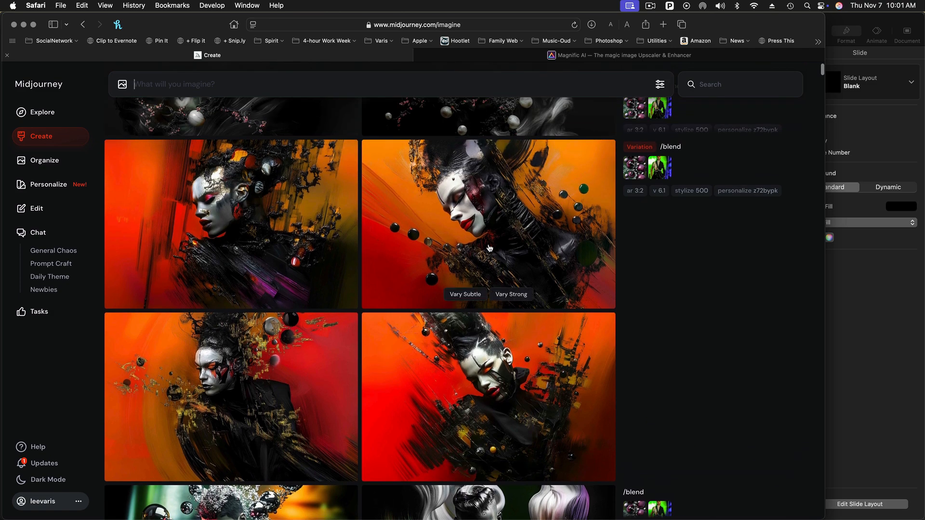
scroll(477, 390, "down", 20)
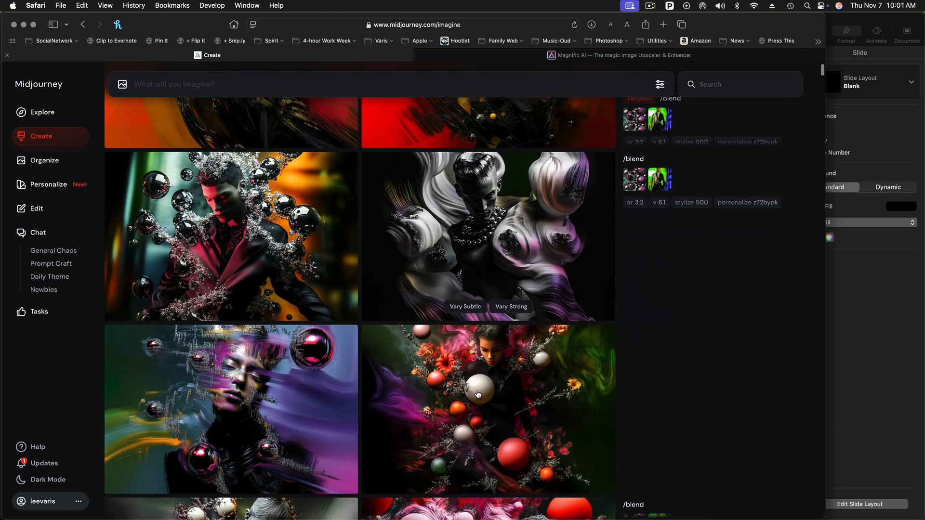
scroll(477, 188, "up", 2)
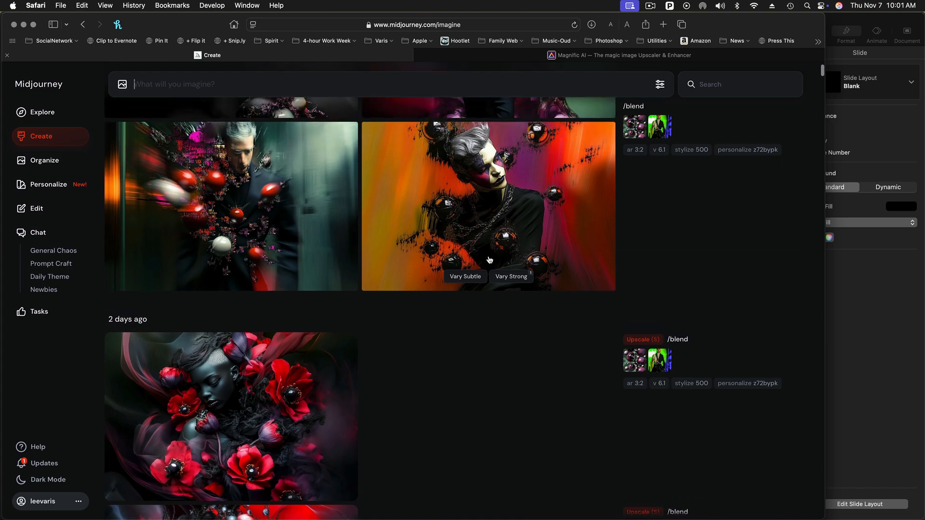
scroll(489, 259, "up", 15)
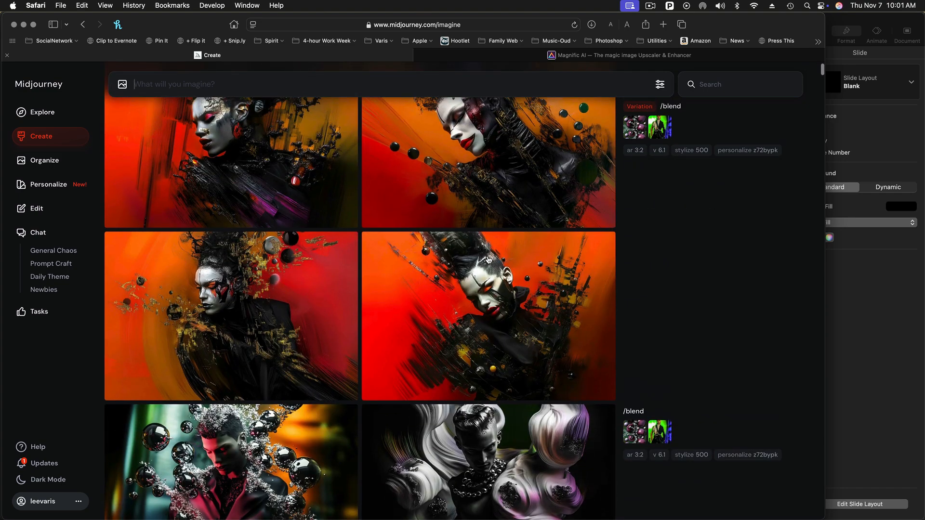
mouse_move(488, 261)
scroll(488, 260, "up", 6)
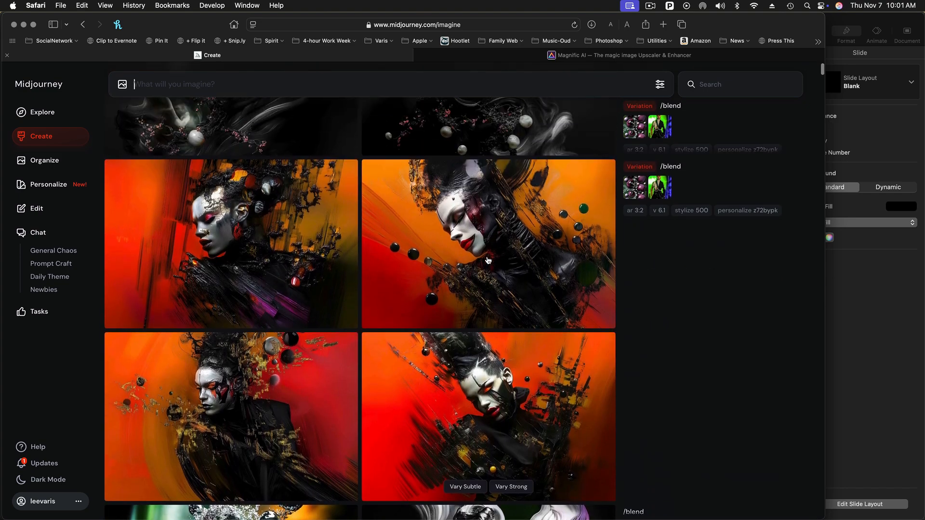
scroll(488, 260, "down", 1)
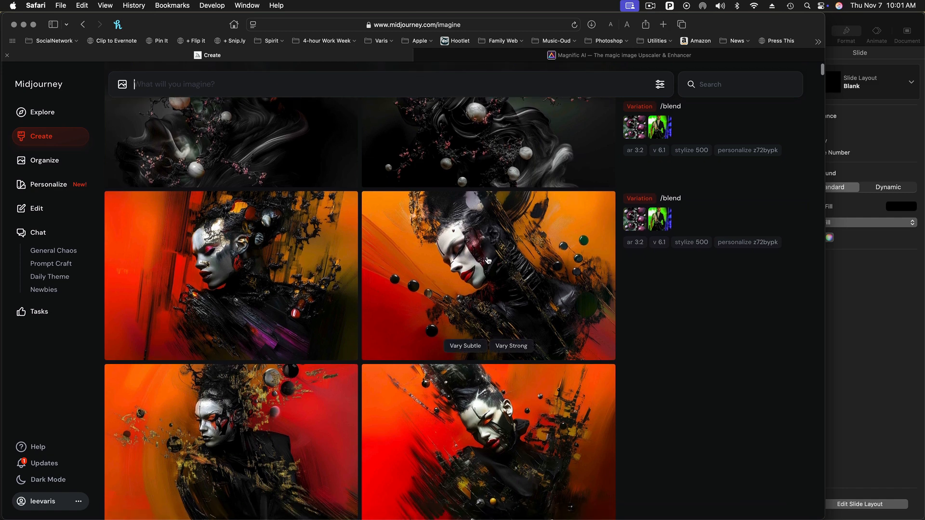
Step: Step through the enlarged orange-background variations and like the first, third and fourth images
left_click(243, 251)
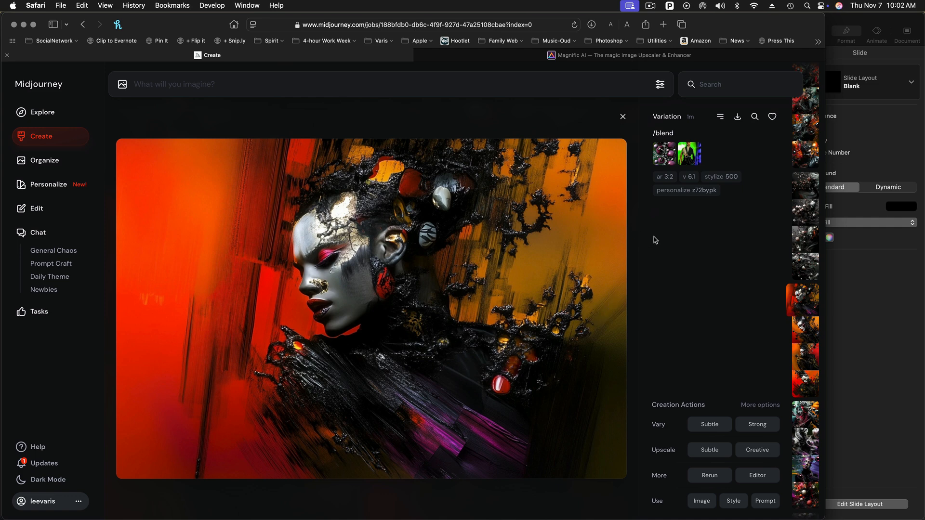
left_click(772, 118)
key("Right")
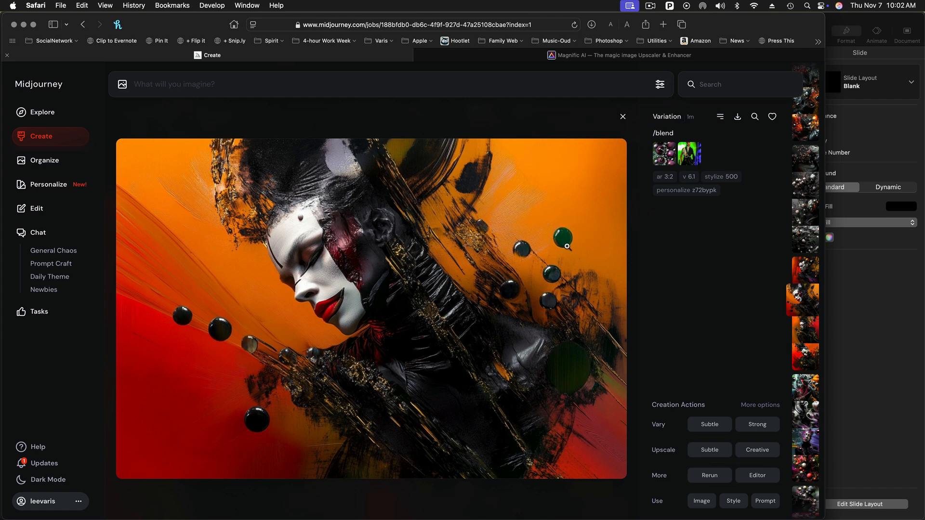
key("Left")
key("Right")
key("Right")
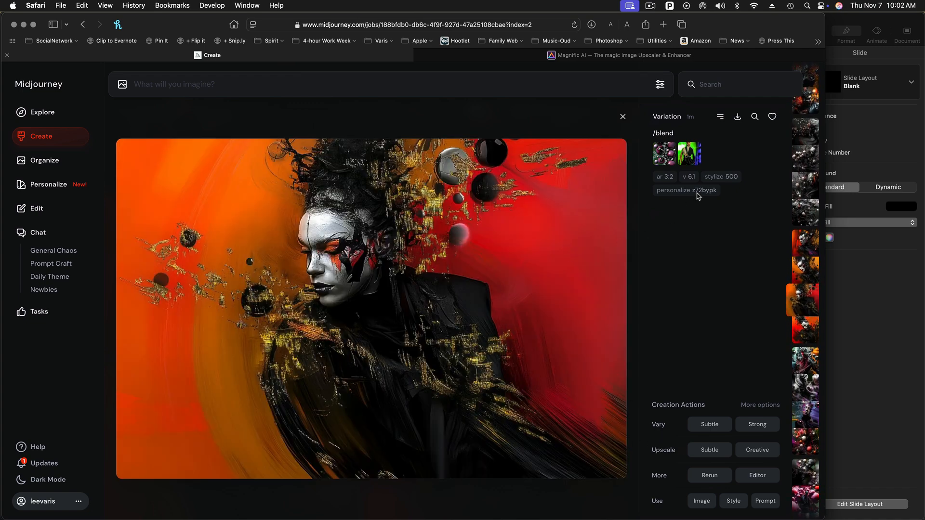
left_click(772, 116)
key("Right")
key("Right")
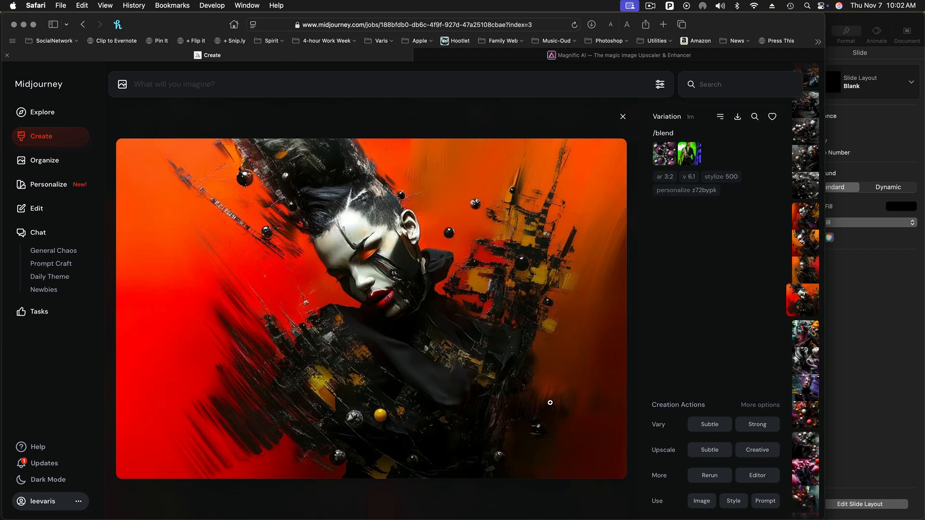
left_click(772, 116)
left_click(622, 117)
Step: Step through the enlarged dark statue variations and like the one with white blossoms and the one with an orange-lit face
scroll(471, 303, "up", 5)
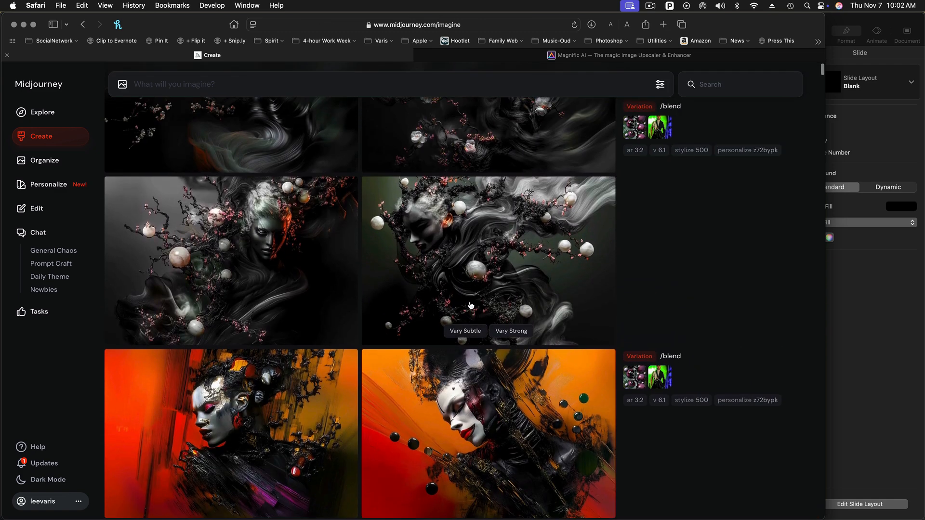
scroll(470, 307, "up", 2)
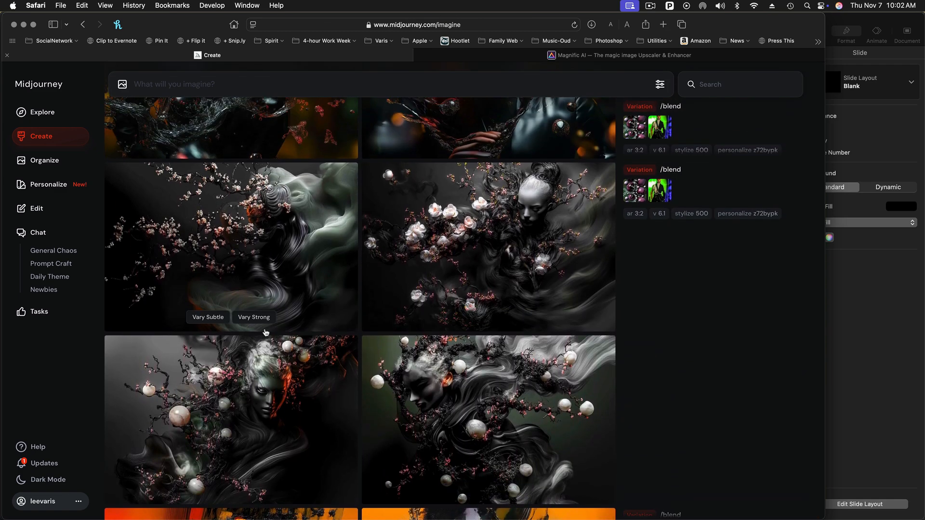
left_click(239, 237)
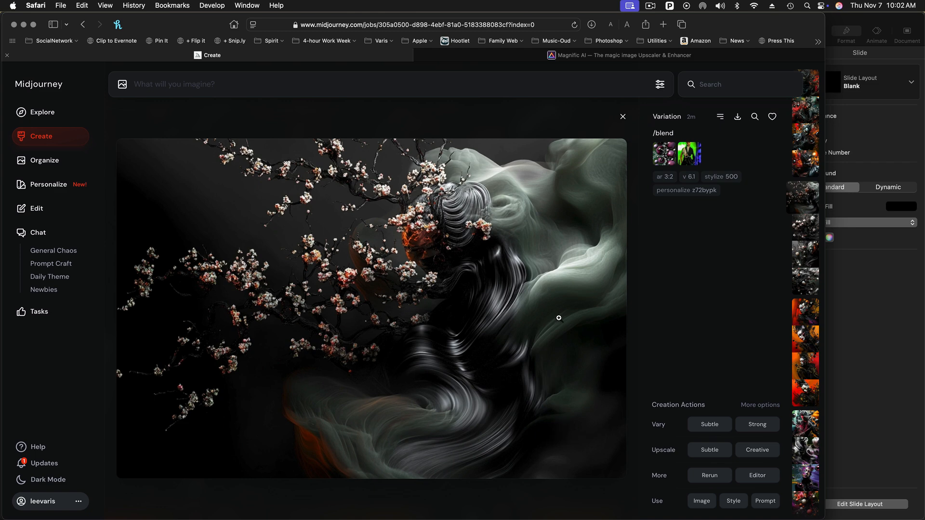
key("Right")
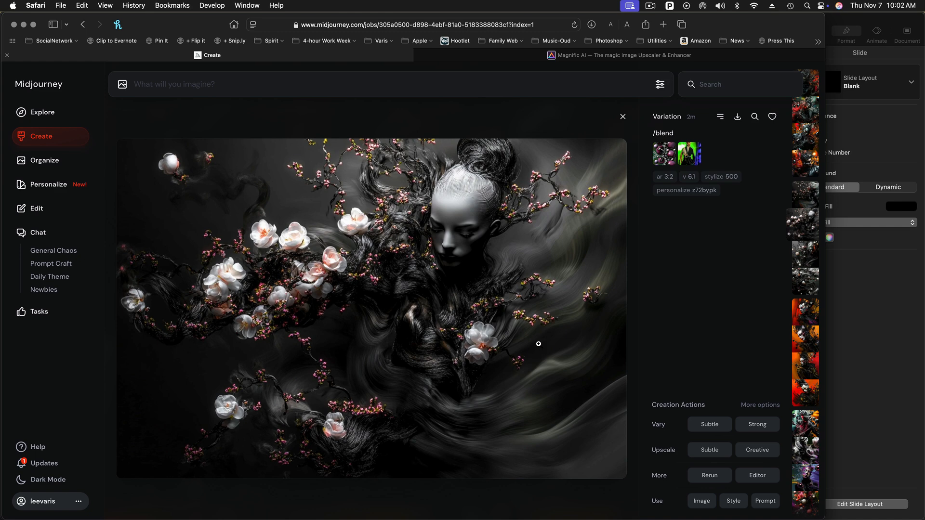
left_click(772, 117)
key("Right")
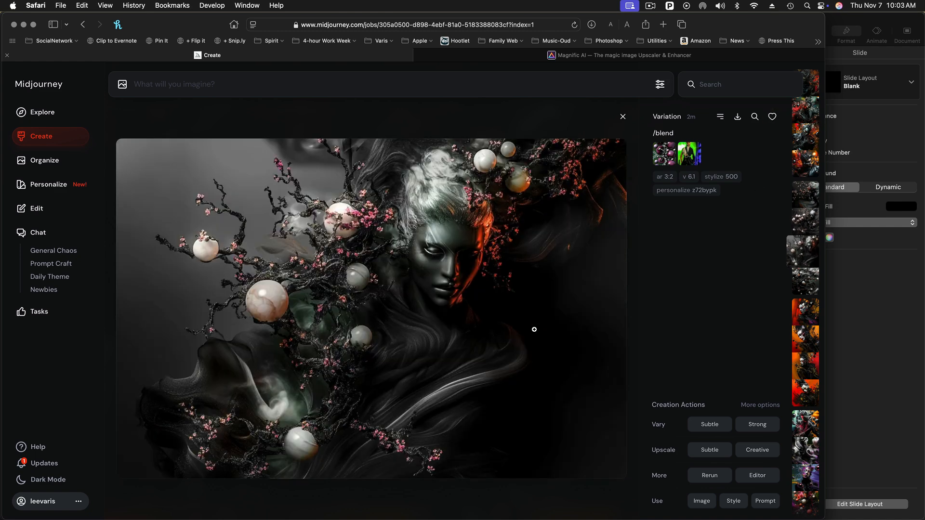
left_click(772, 116)
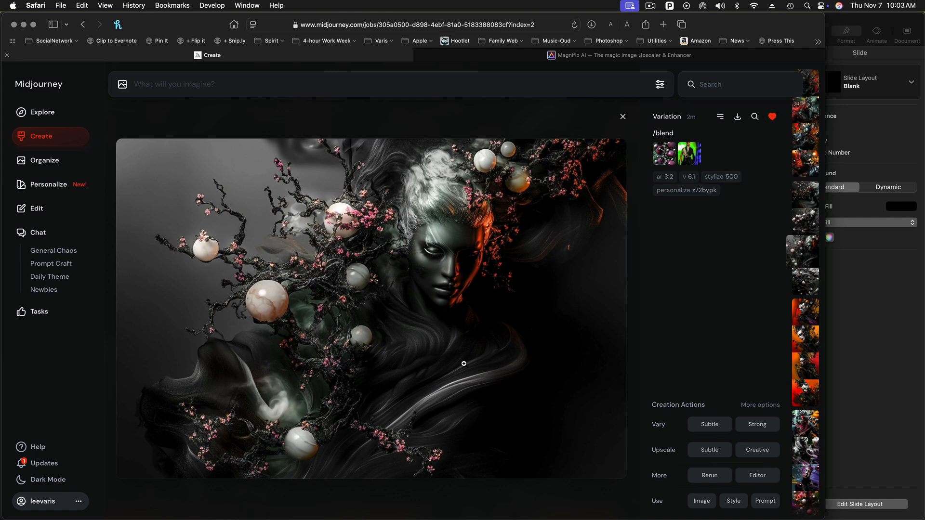
Step: Review the fourth dark statue variation and the first orange-background variation enlarged, and return to the newest variations on the Create page
key("Right")
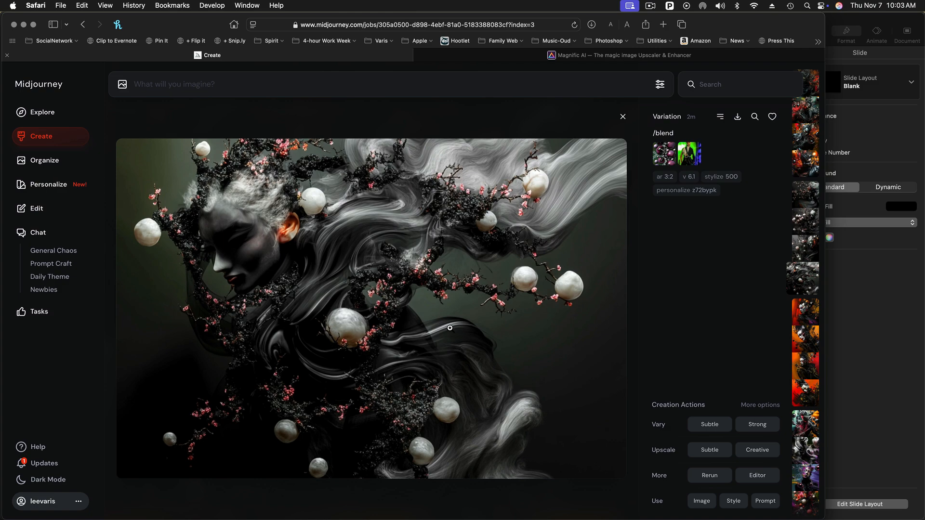
key("Right")
key("Right")
key("Right")
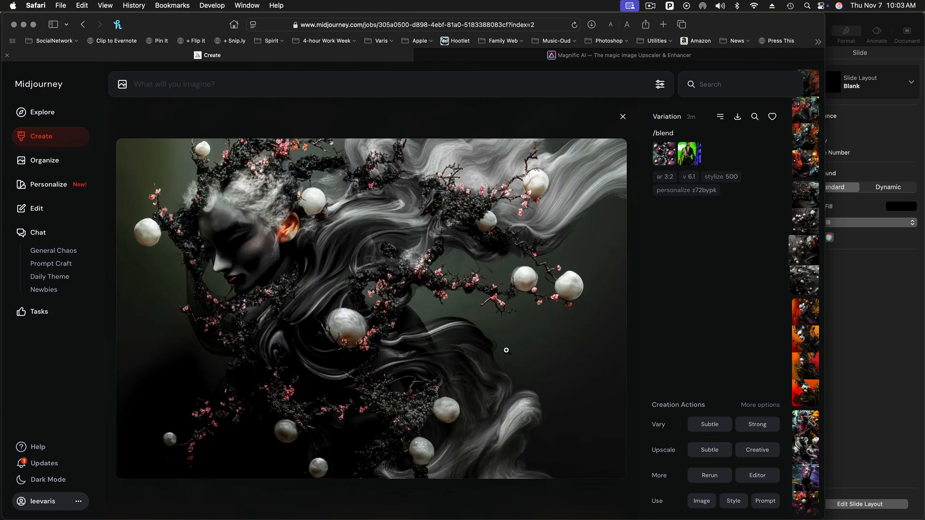
key("Left")
key("Left")
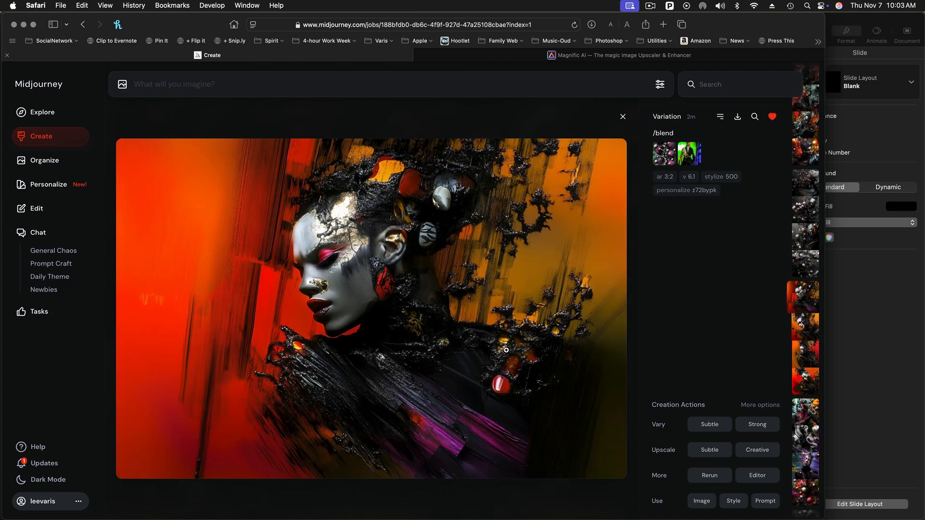
key("Right")
key("Right")
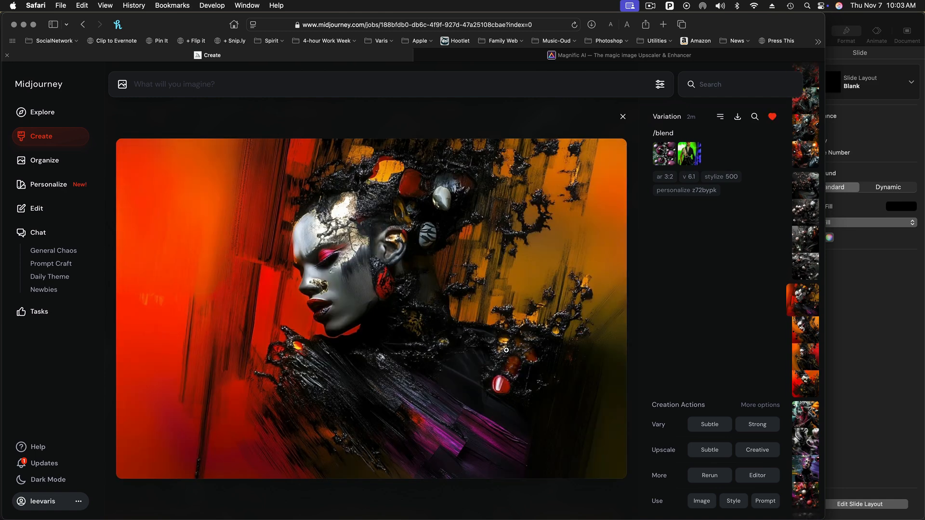
left_click(622, 117)
scroll(540, 279, "up", 5)
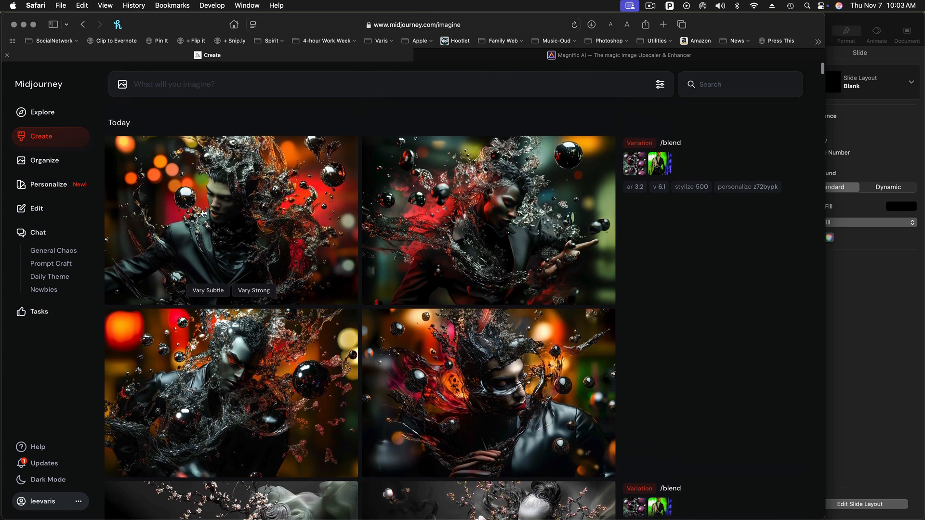
Step: Step through the four newest enlarged variations with blurred lights and chrome spheres and like the third and fourth images
left_click(241, 220)
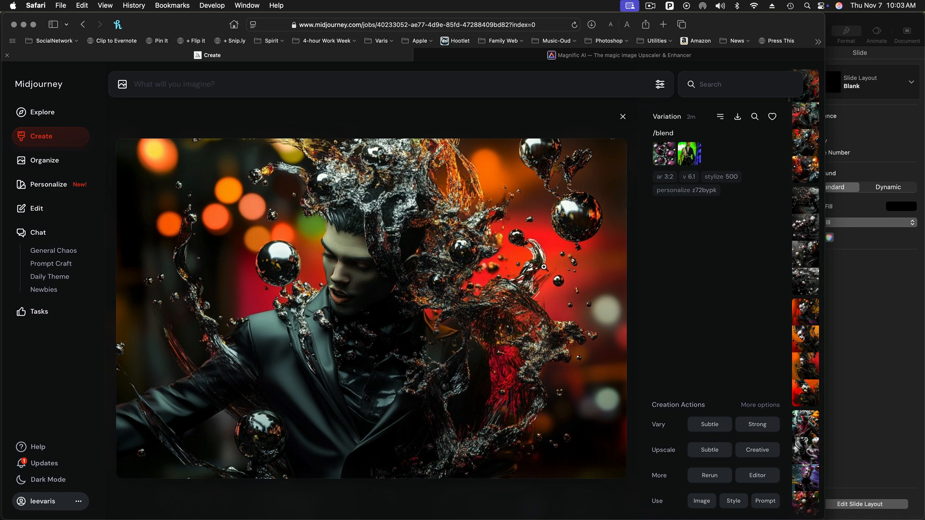
key("Right")
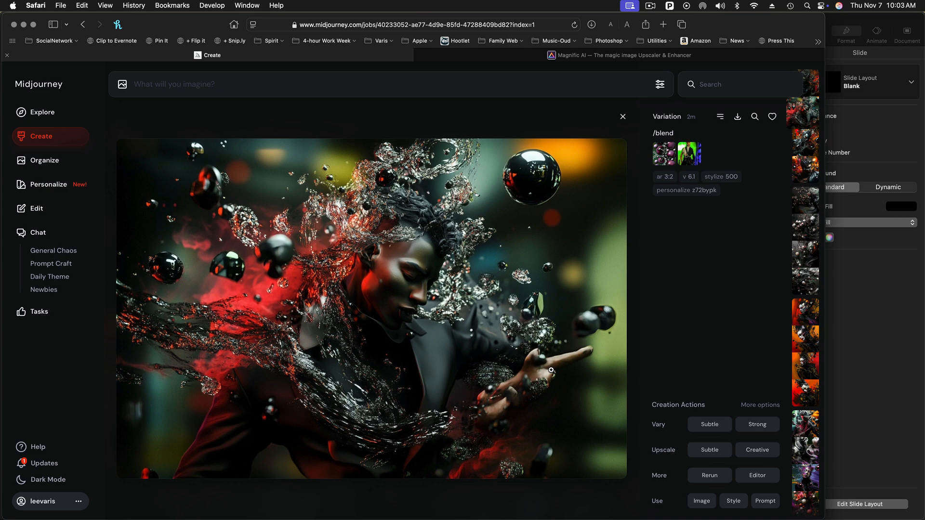
key("Right")
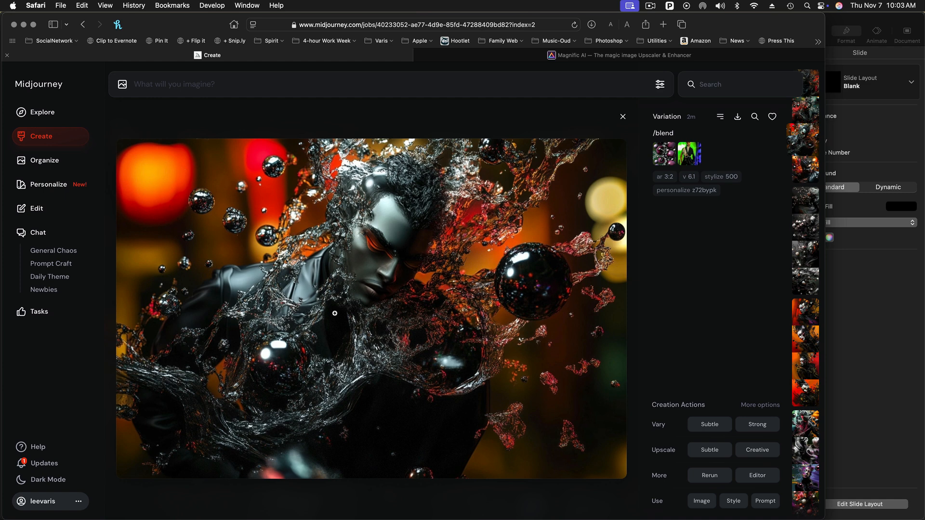
left_click(772, 117)
key("Right")
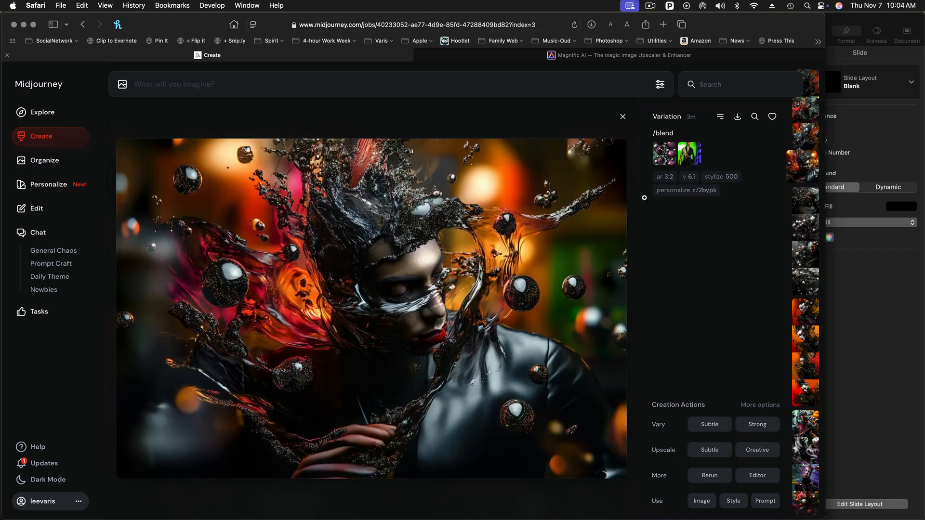
left_click(771, 117)
Step: Review the enlarged dark statue variations, then look over the dark and orange-background variation sets on the Create page
key("Right")
key("Right")
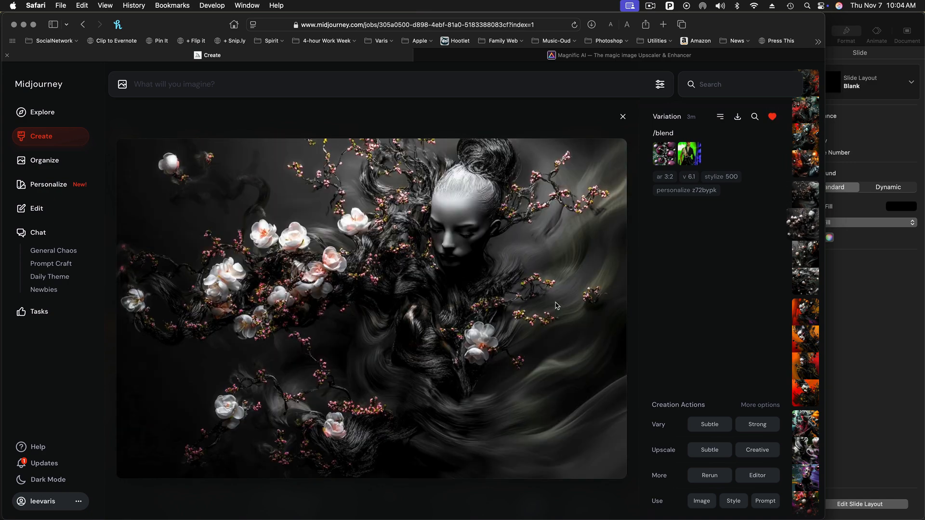
key("Right")
key("Right")
key("Right")
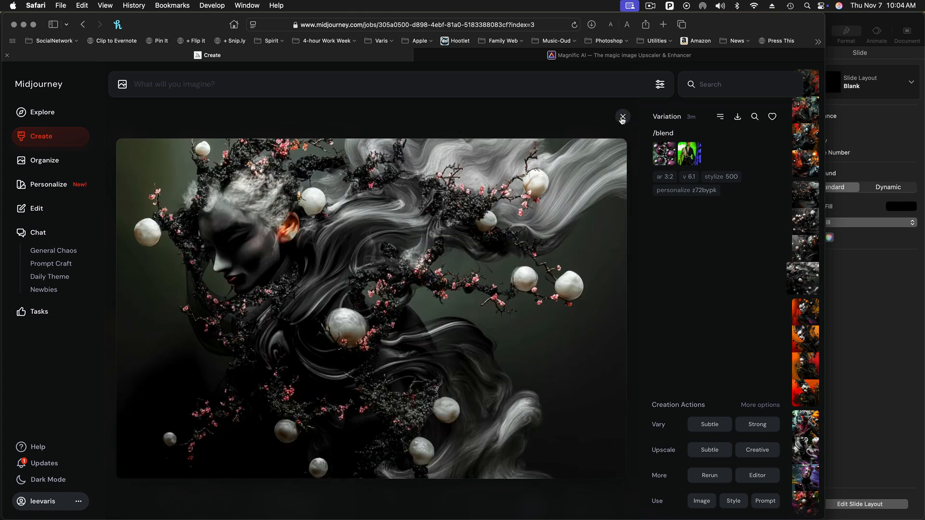
left_click(622, 117)
scroll(433, 226, "down", 10)
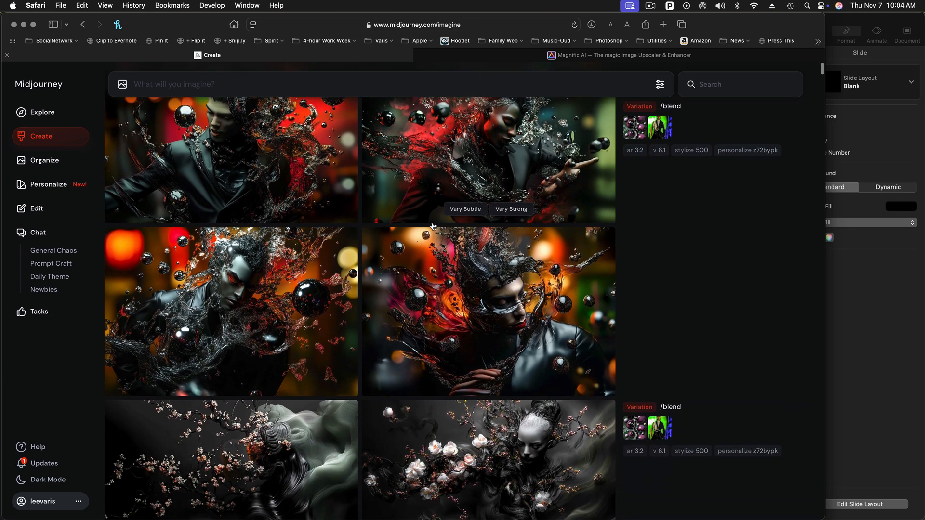
scroll(433, 226, "down", 8)
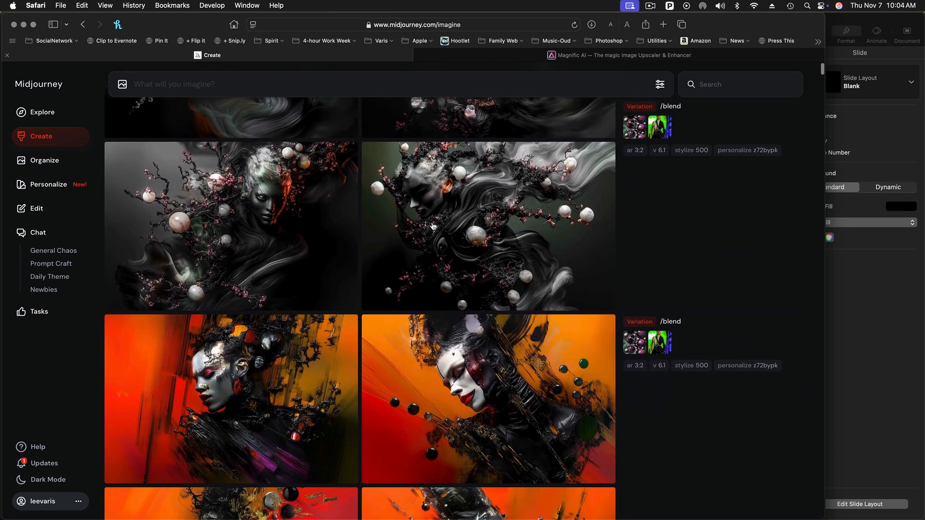
scroll(433, 225, "down", 3)
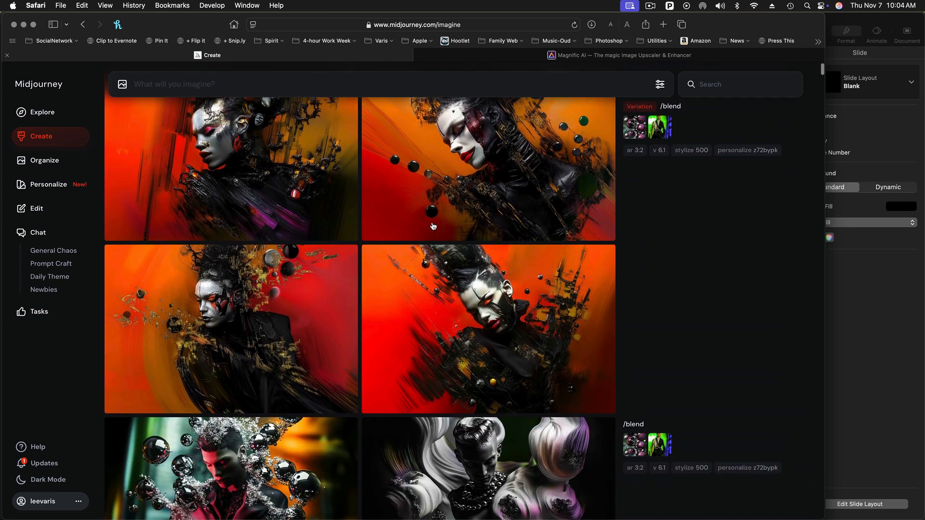
scroll(433, 226, "up", 2)
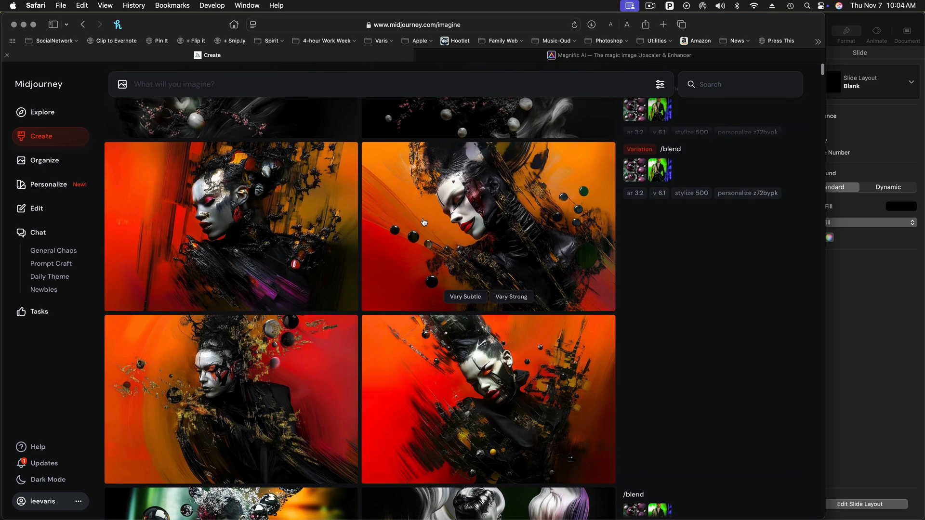
Step: On the Organize page, review the liked orange-purple blend and the liked fourth and third orange-background variations enlarged
left_click(38, 163)
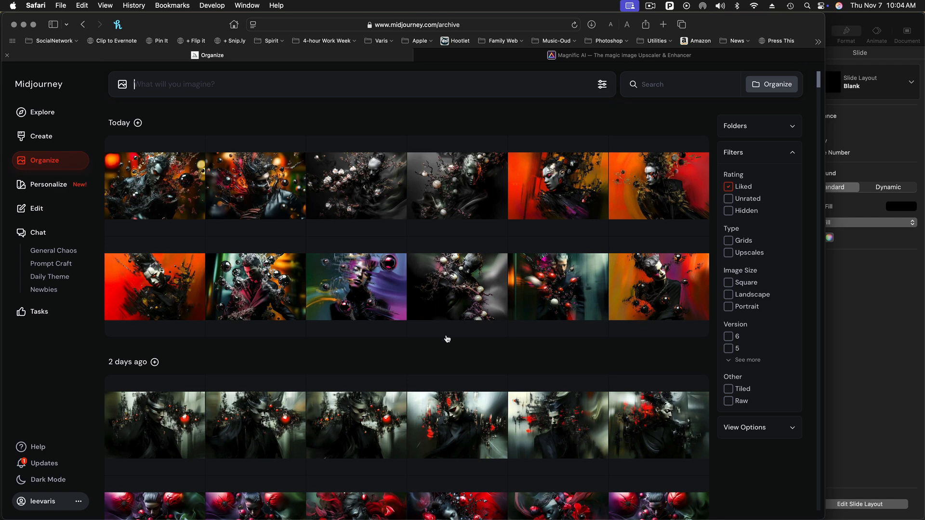
left_click(663, 284)
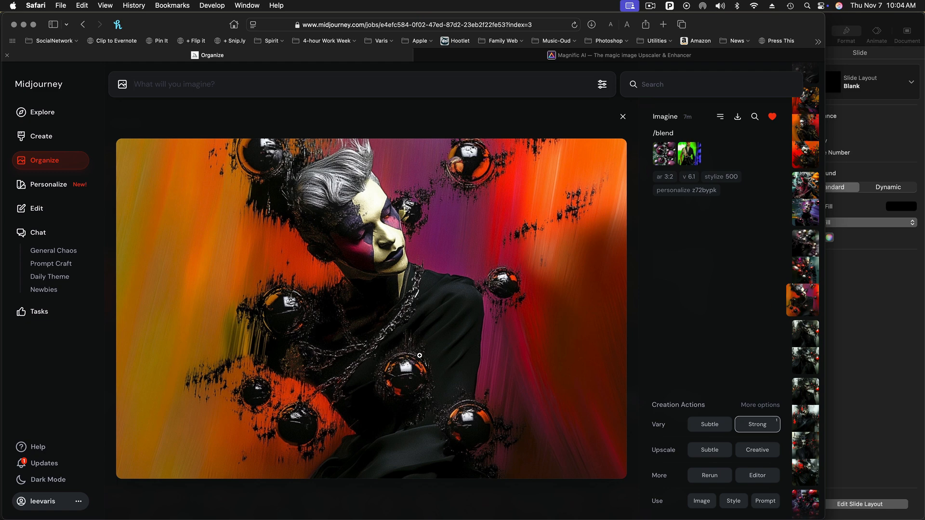
left_click(808, 154)
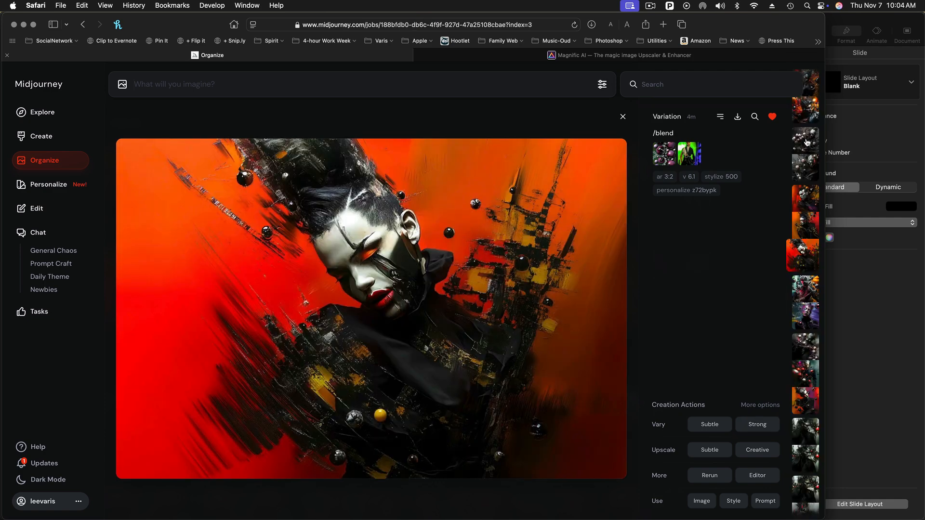
left_click(802, 227)
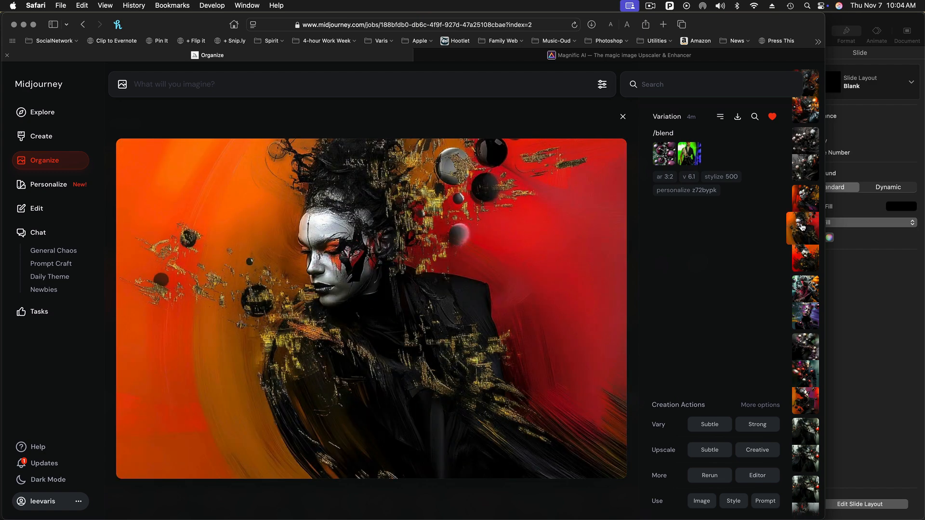
Step: Generate subtle variations of the liked first orange-background variation and return to the Create page
left_click(807, 200)
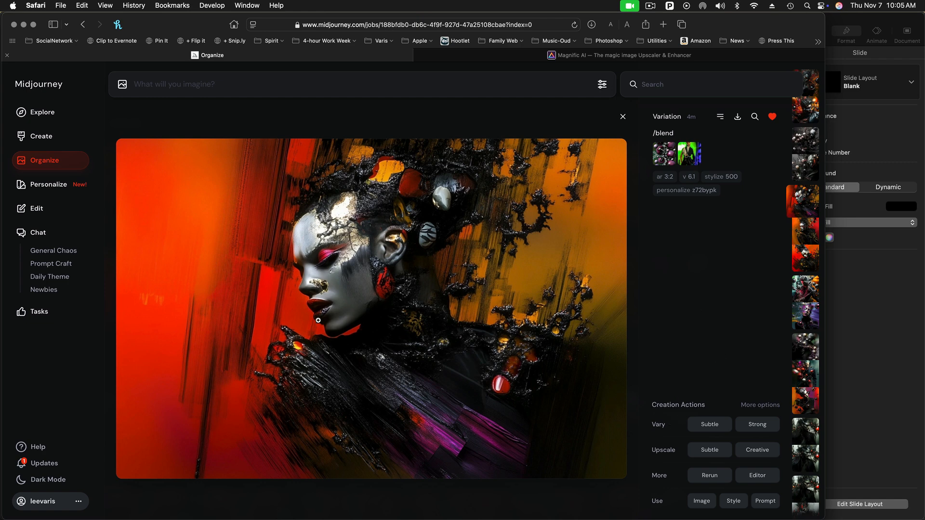
left_click(711, 426)
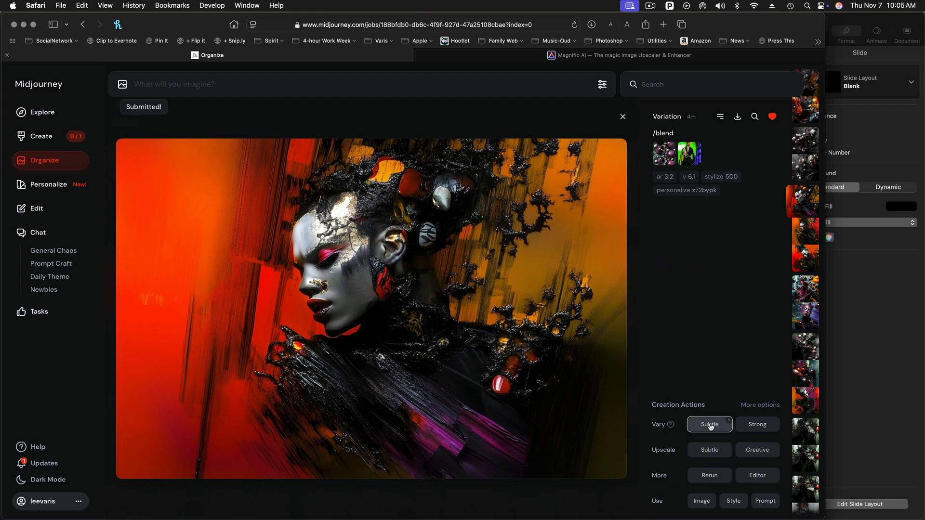
left_click(623, 117)
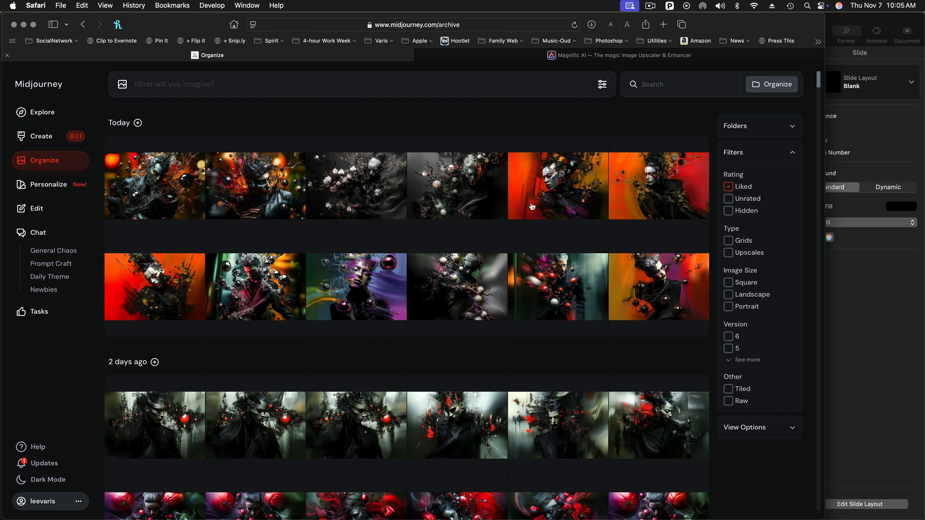
left_click(41, 136)
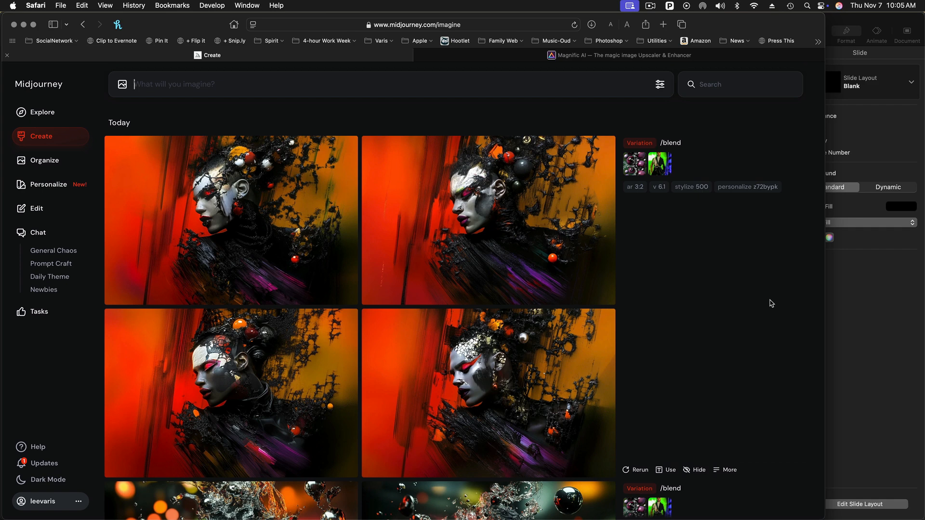
Step: Compare the four new subtle variations enlarged and like the fourth one, with the gold-flecked head and red eye makeup
left_click(261, 223)
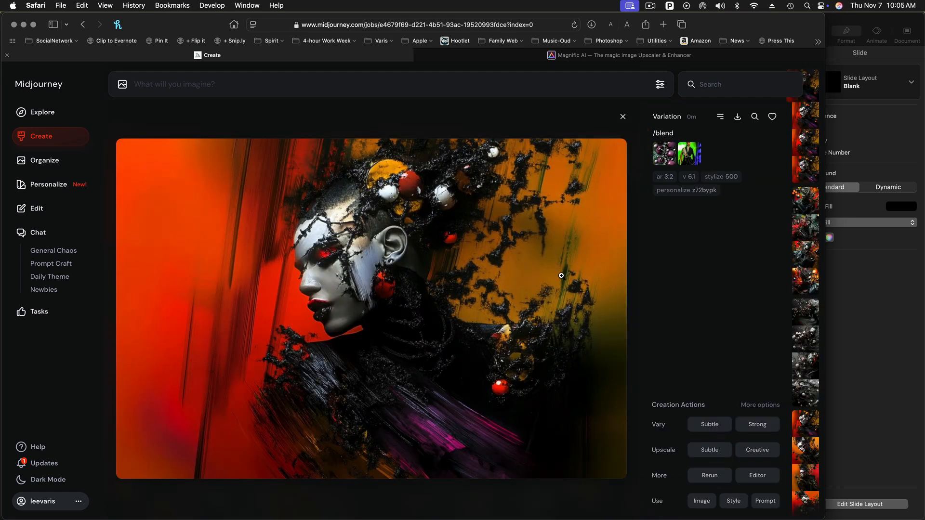
key("Right")
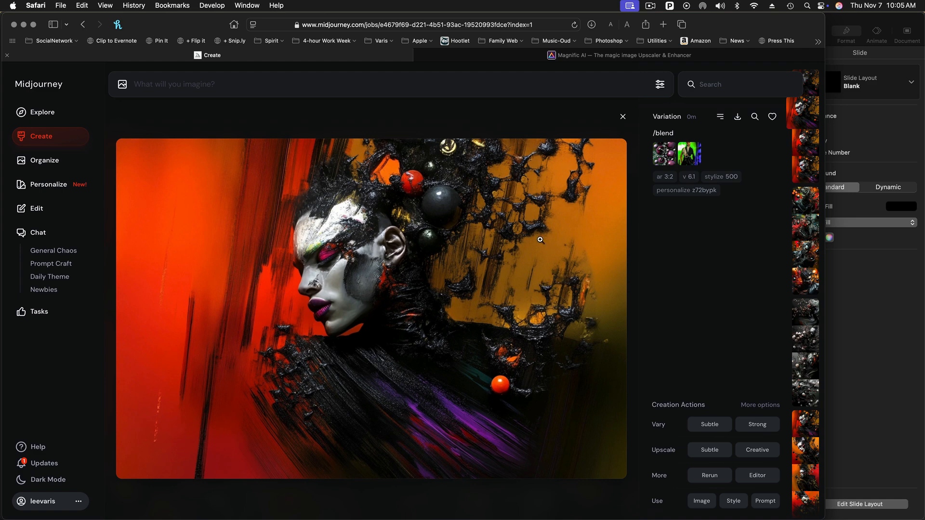
key("Right")
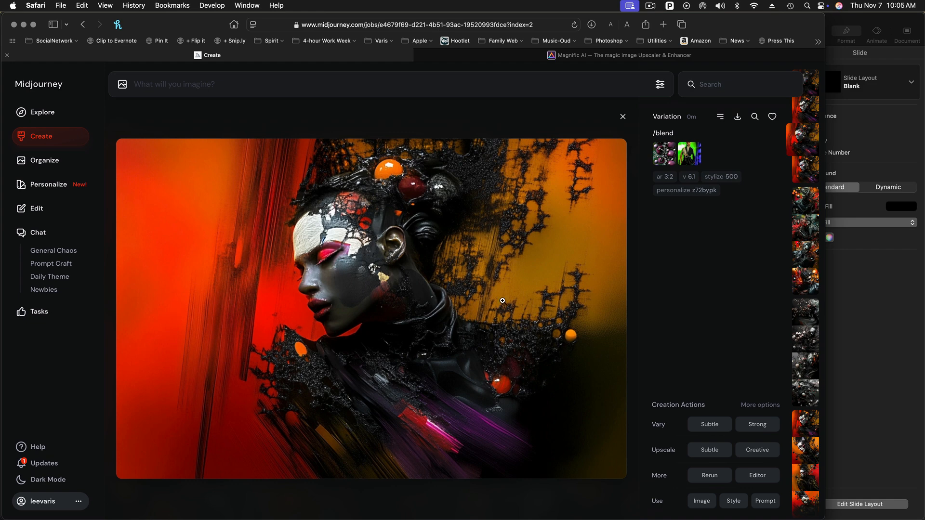
key("Right")
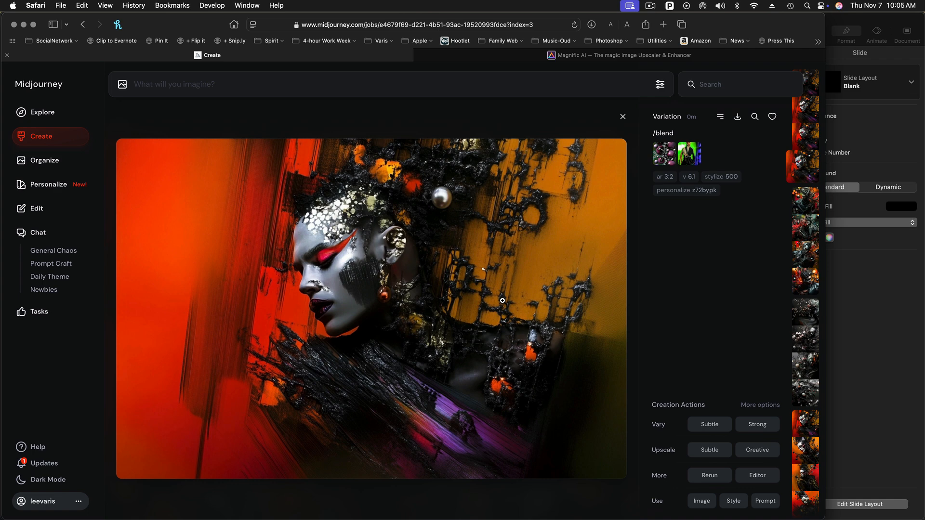
key("Left")
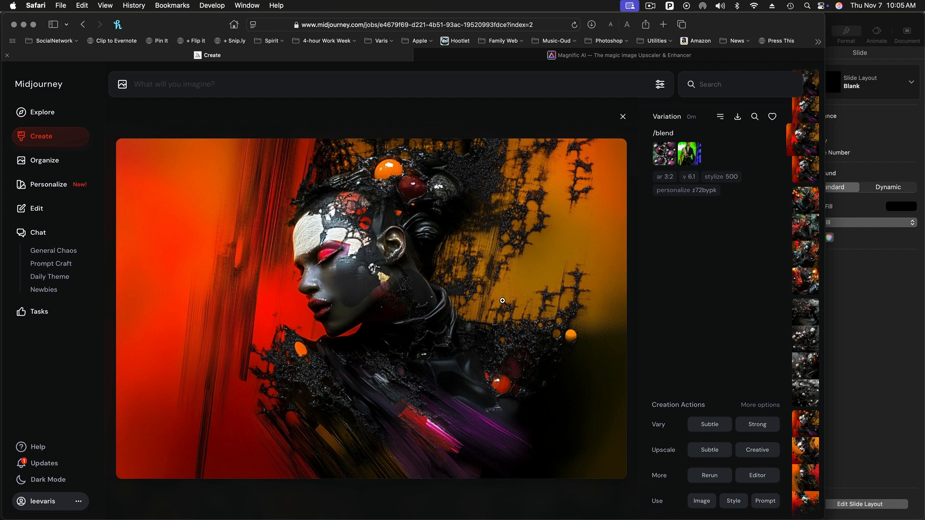
key("Left")
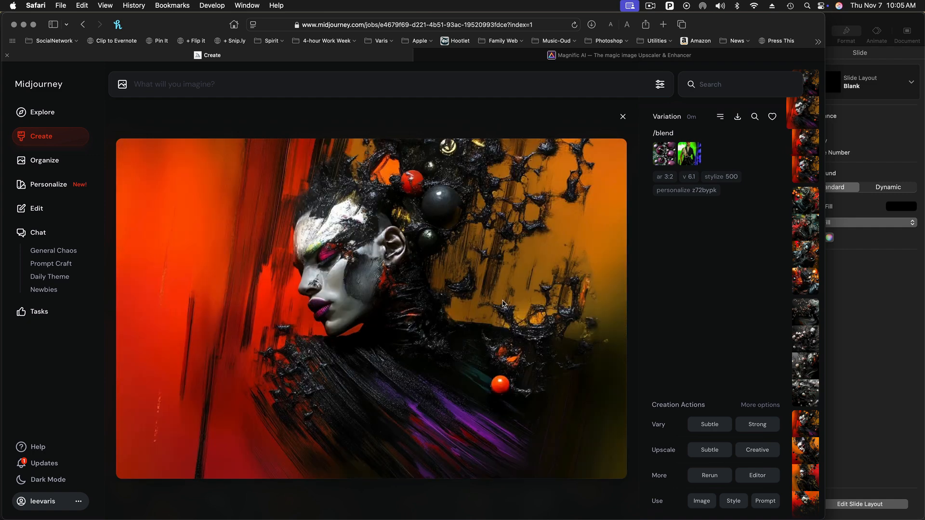
key("Left")
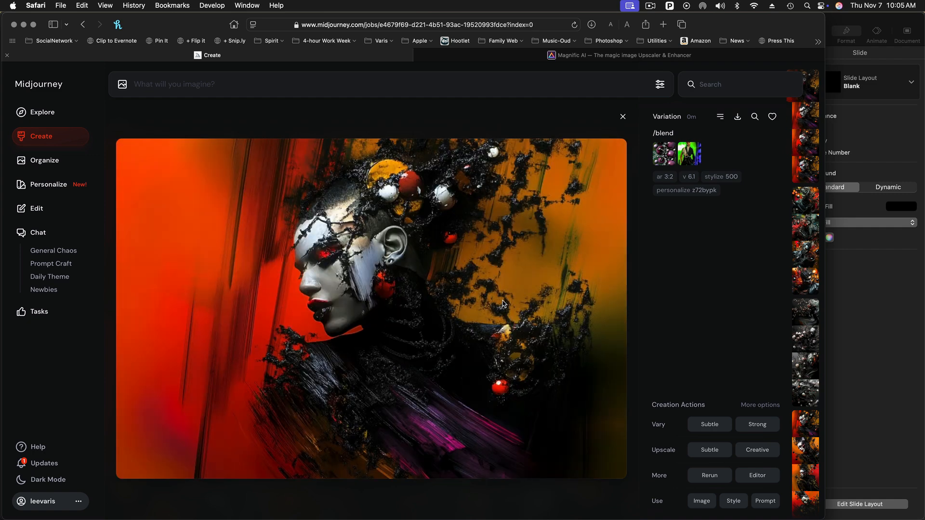
key("Right")
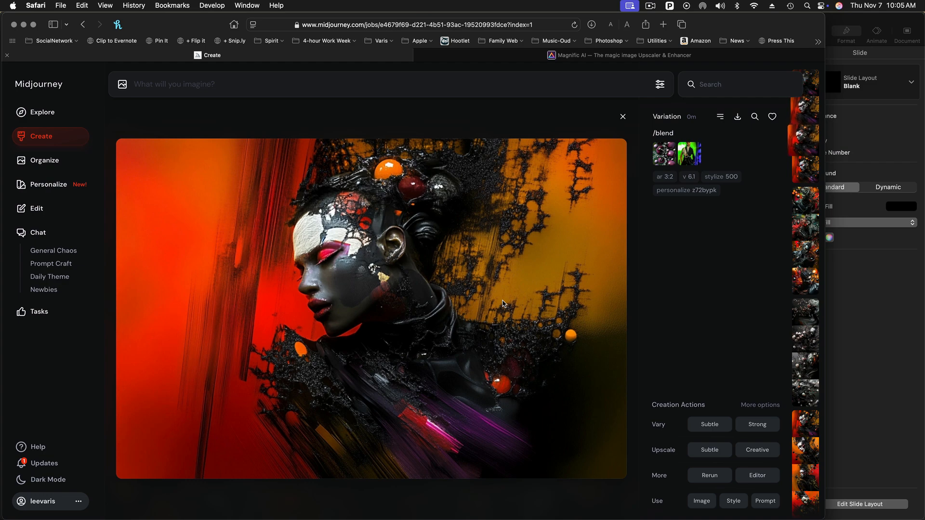
key("Right")
key("Right")
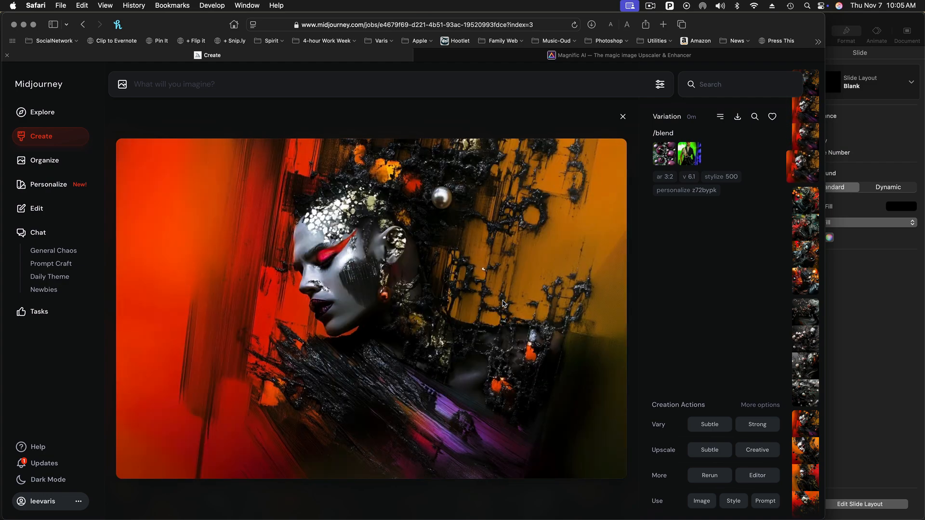
key("Right")
key("Left")
left_click(772, 116)
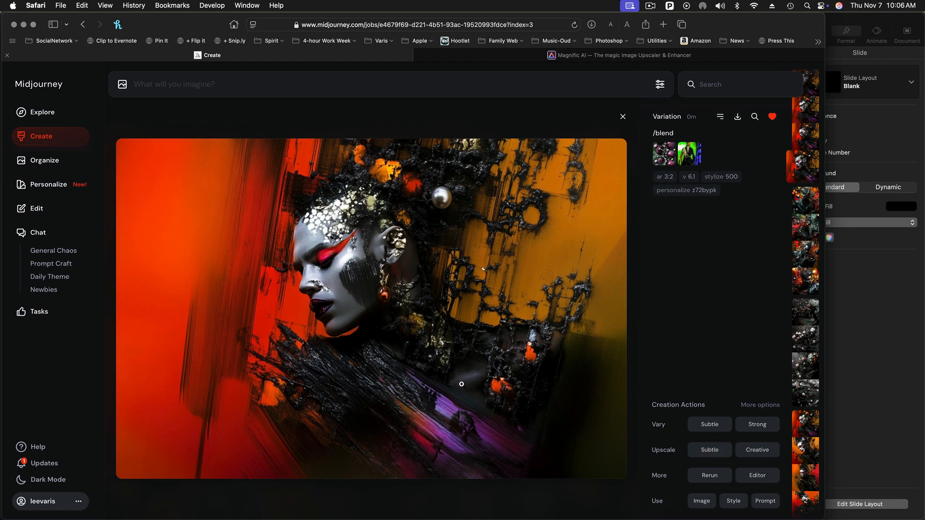
Step: Upscale the liked fourth variation with the Subtle upscale, return to the Create page and widen the browser window to the full screen
left_click(710, 451)
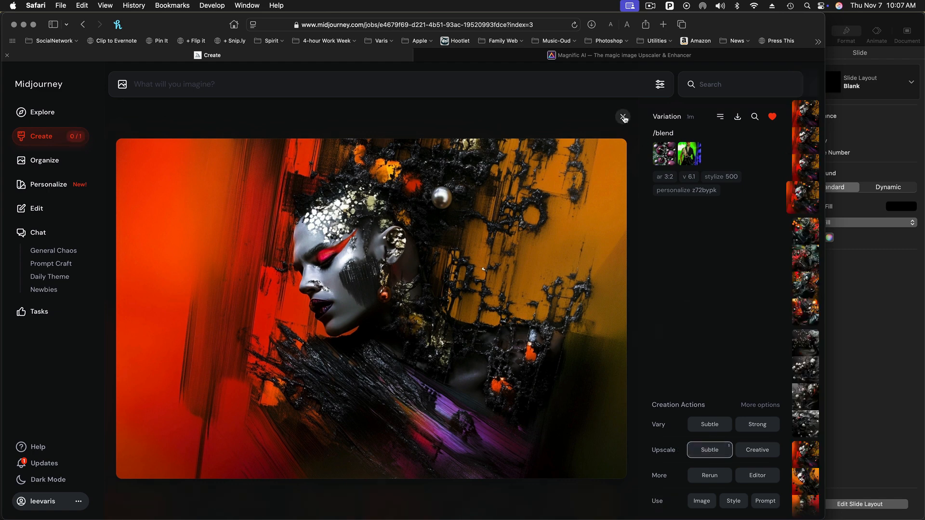
left_click(623, 117)
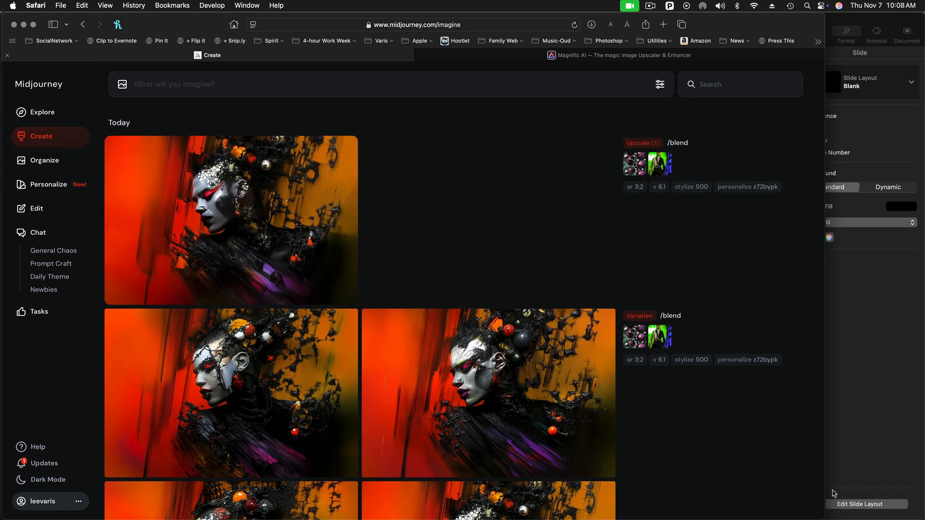
left_click_drag(825, 494, 923, 495)
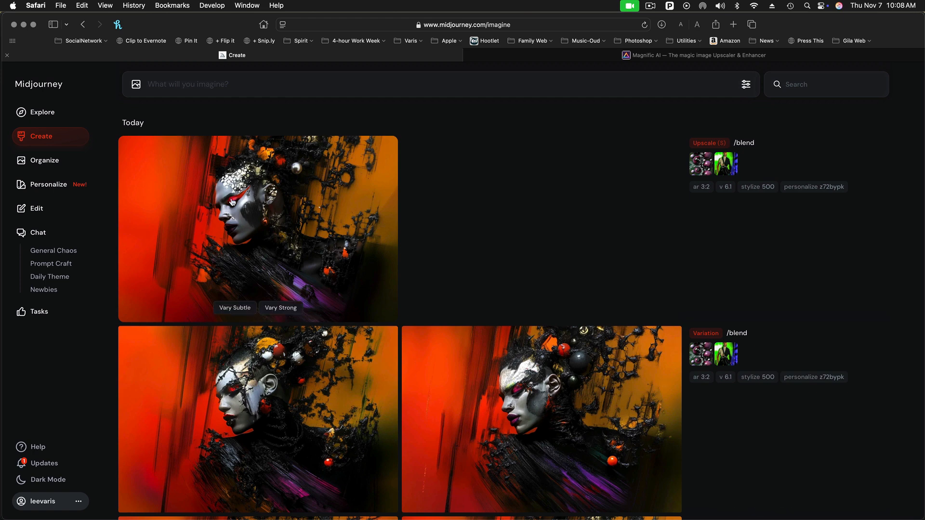
Step: Open the upscaled portrait, inspect it in the full-window view and download the image
left_click(251, 216)
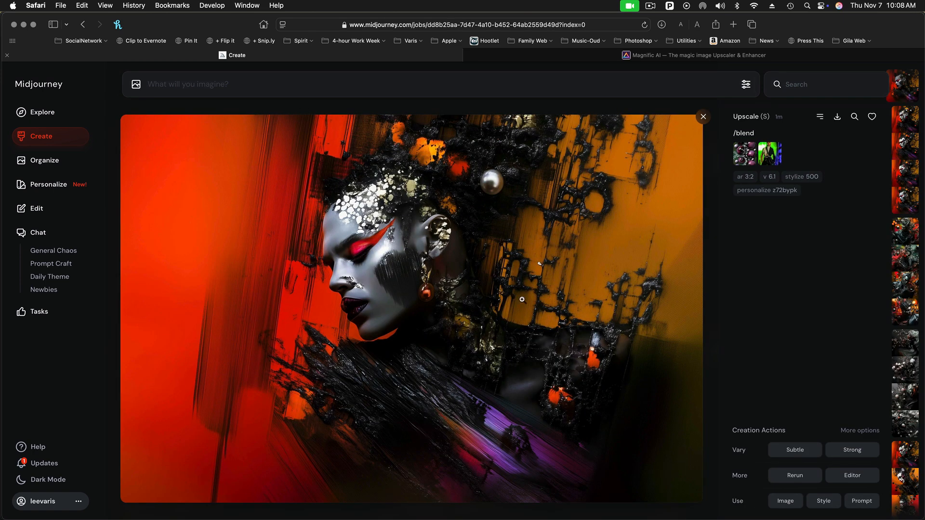
left_click(386, 306)
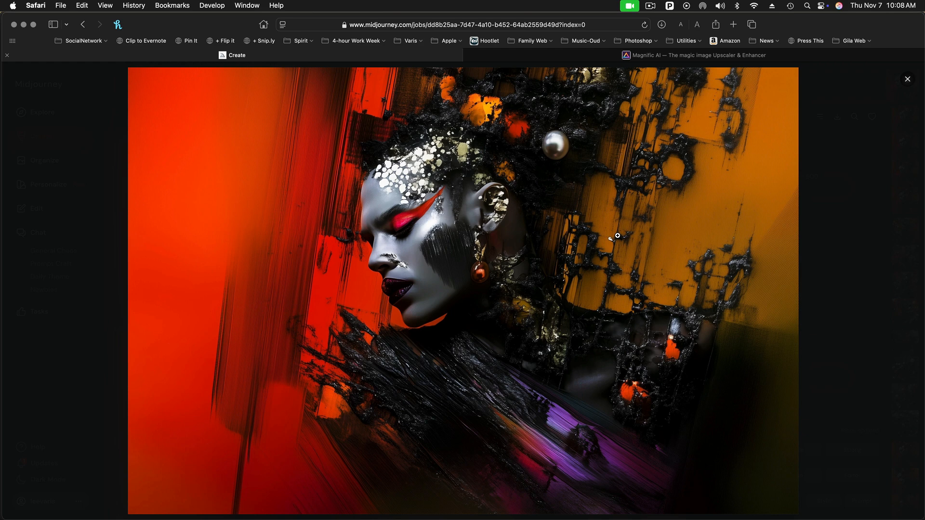
left_click(908, 80)
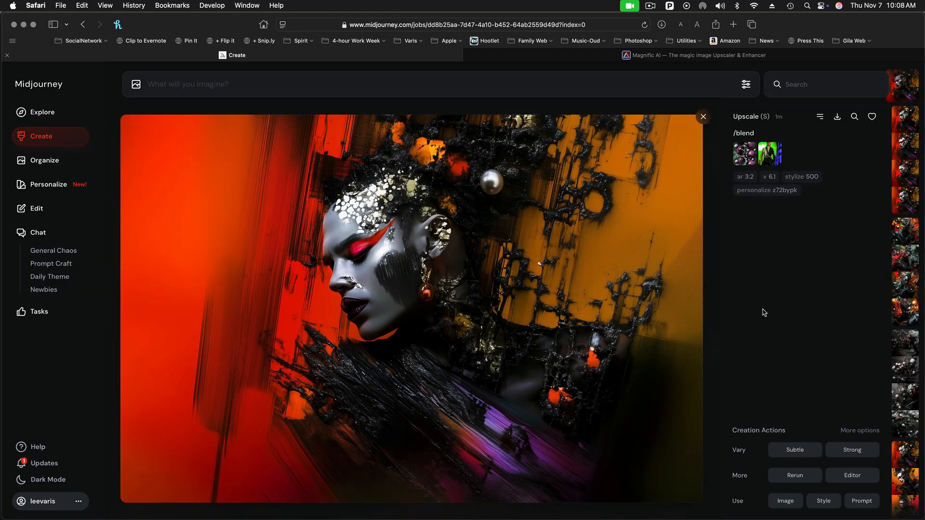
left_click(838, 118)
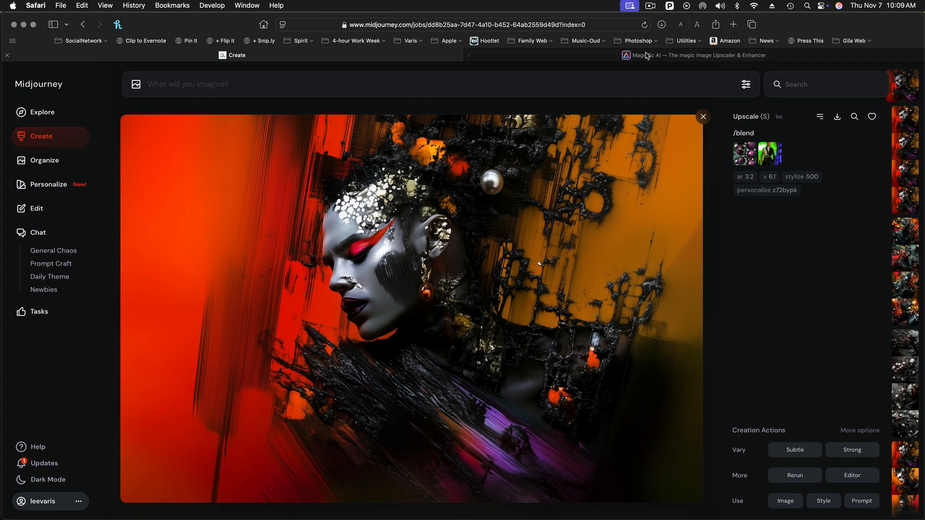
Step: Switch to Magnific AI and load the downloaded orange-background portrait as the upscaler's input image
left_click(659, 57)
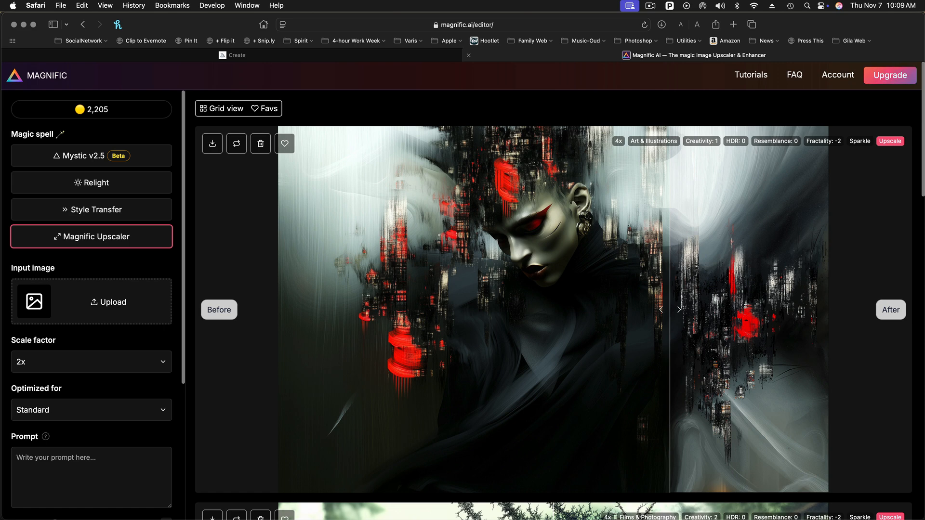
left_click_drag(915, 202, 95, 303)
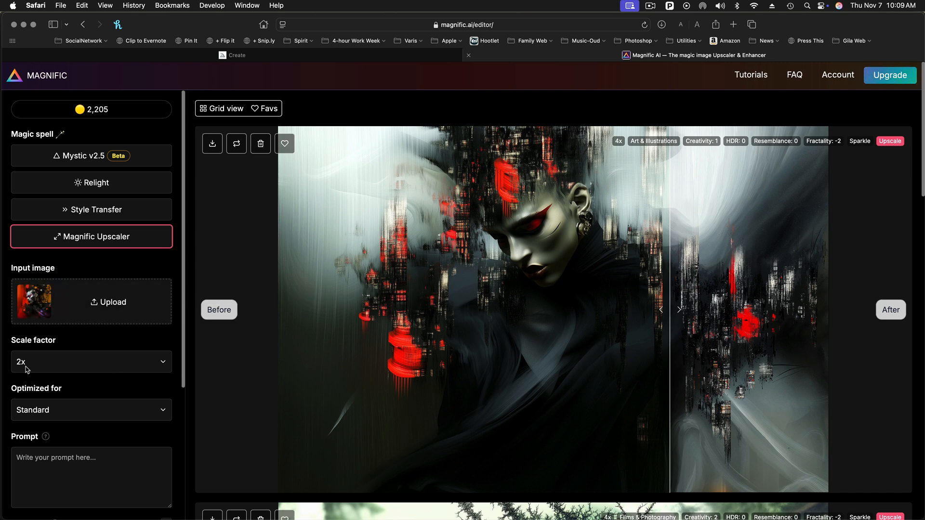
Step: Review the upscaler settings and set the scale factor to 4x
scroll(110, 365, "down", 3)
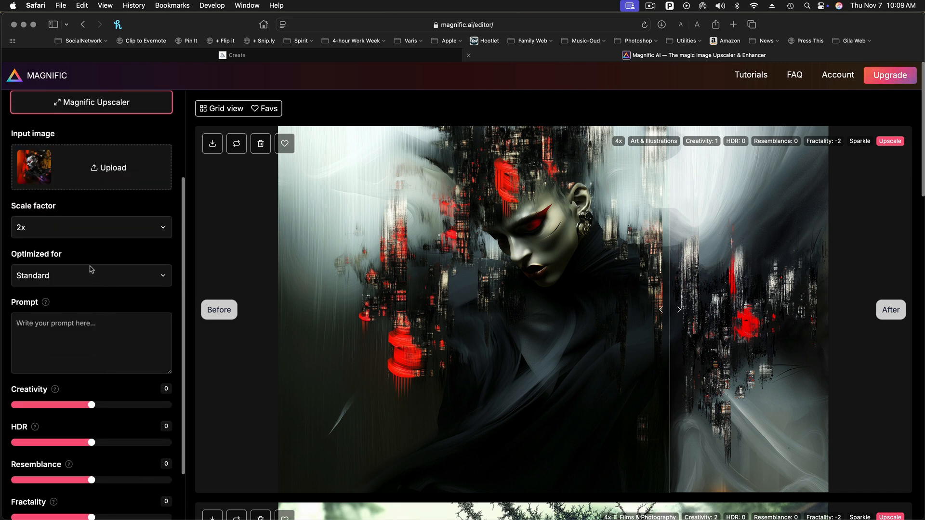
scroll(34, 236, "up", 2)
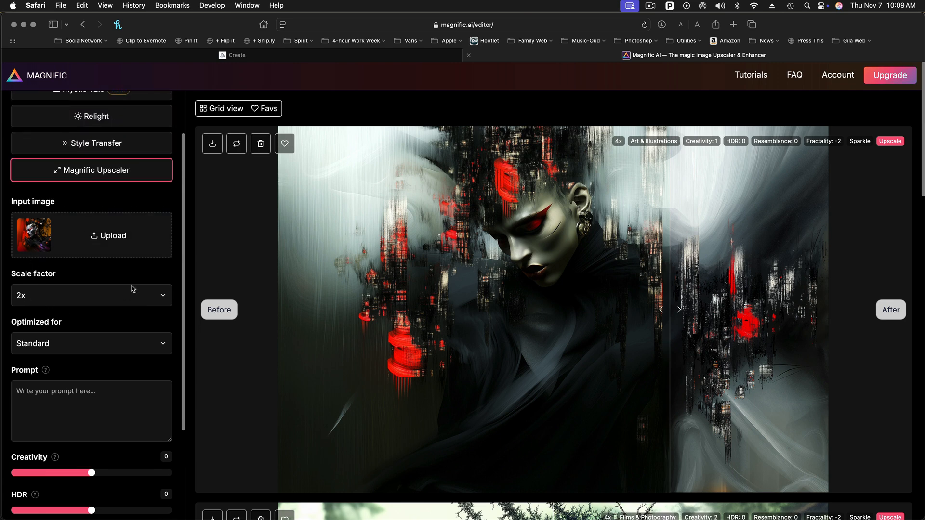
left_click(152, 298)
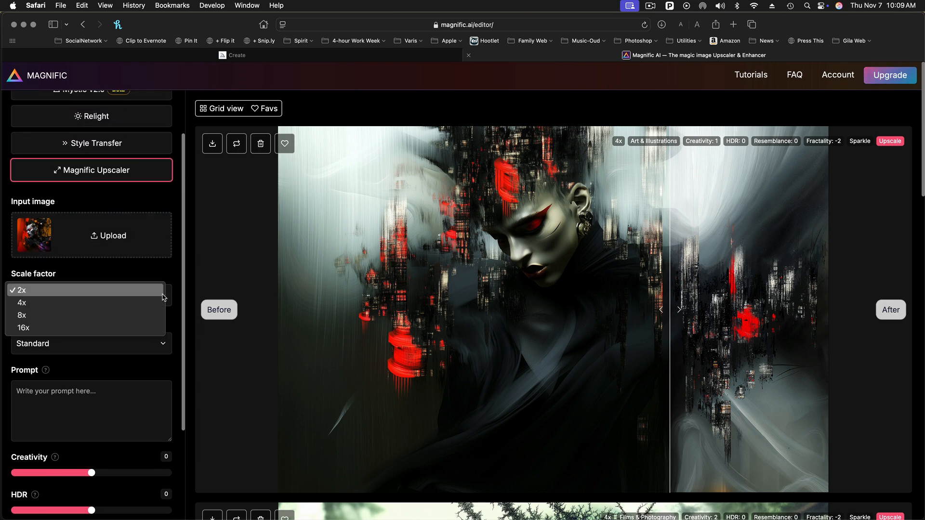
left_click(102, 277)
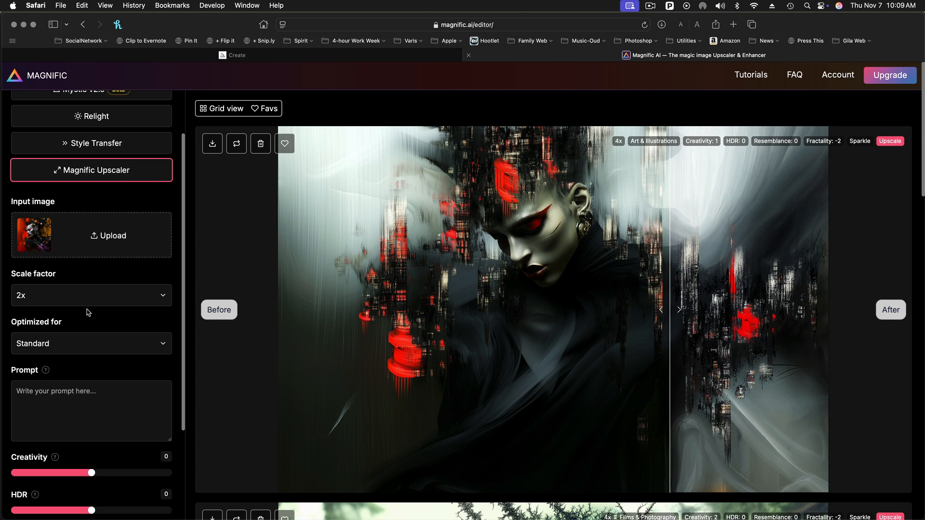
scroll(89, 313, "down", 5)
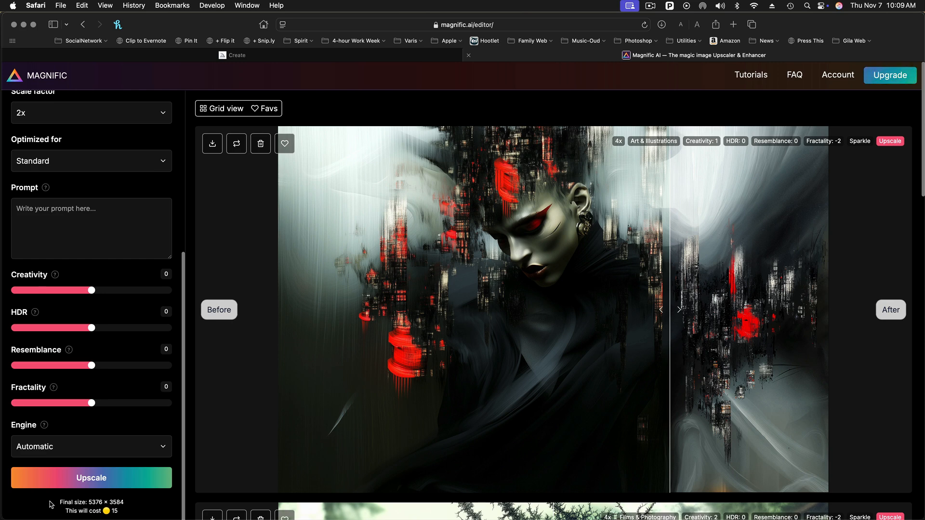
left_click(165, 115)
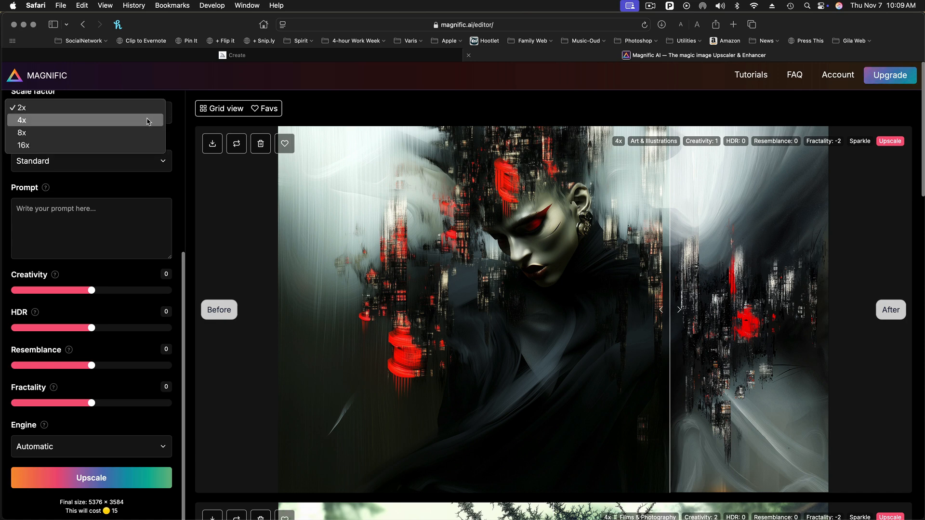
left_click(147, 120)
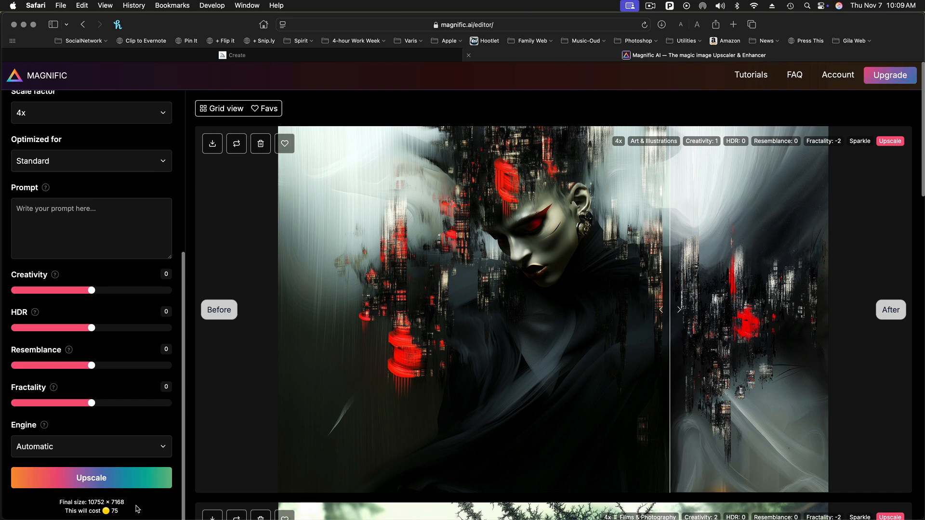
Step: Optimize the upscale for Art & Illustrations
scroll(123, 183, "up", 3)
scroll(124, 185, "up", 3)
scroll(124, 202, "down", 3)
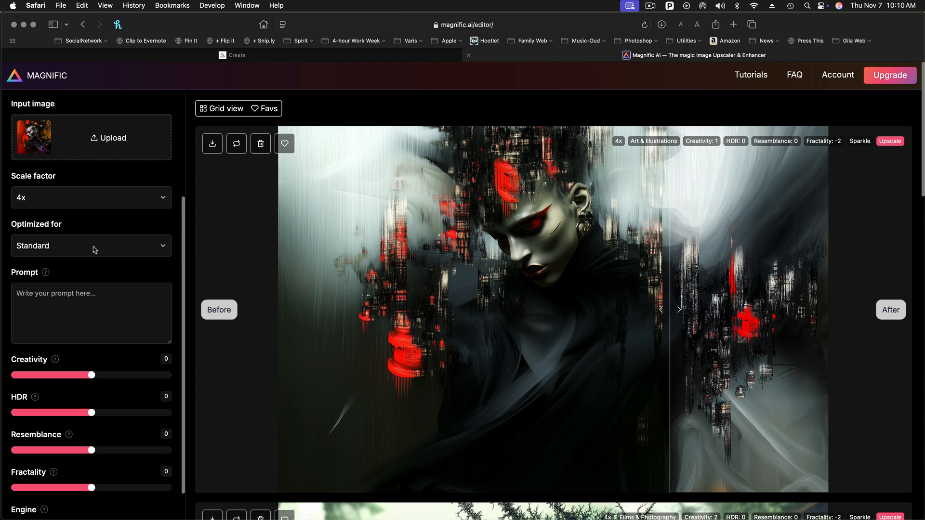
left_click(162, 248)
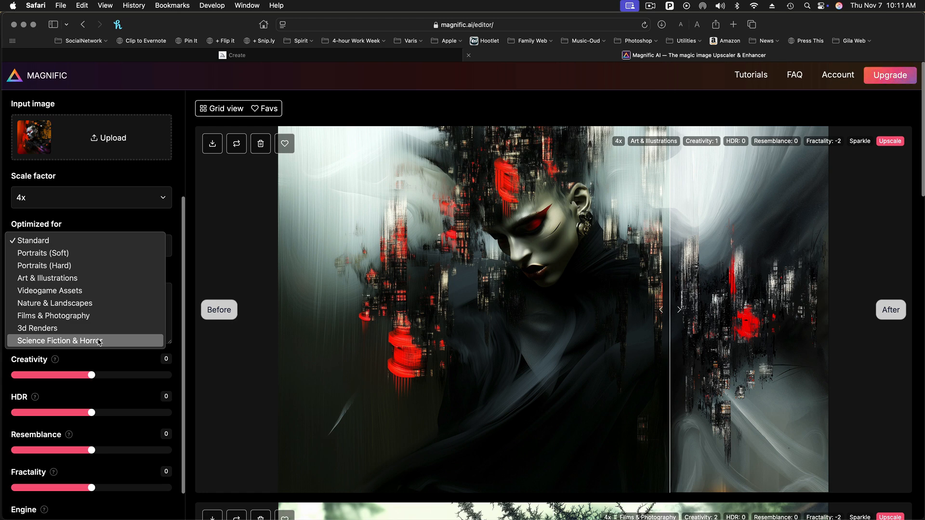
left_click(85, 282)
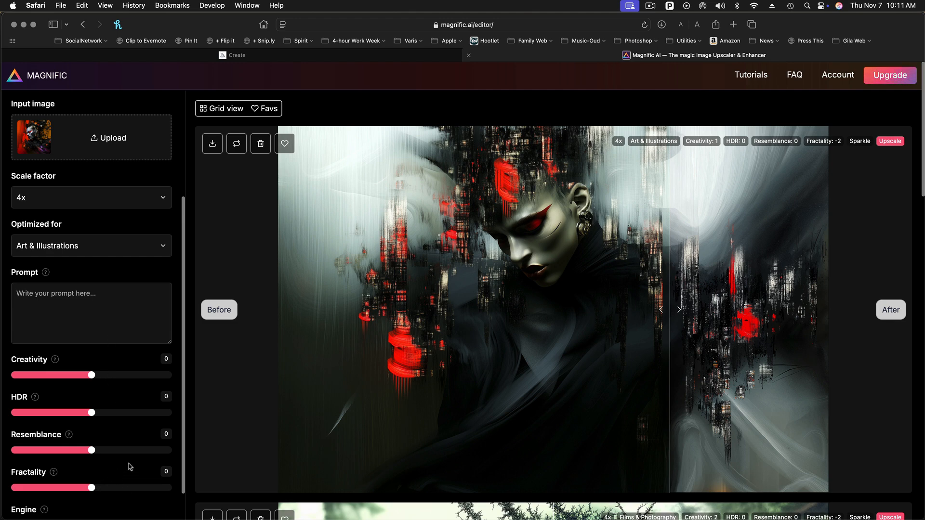
Step: Try out the Creativity and HDR ranges, then set Creativity to 1 and HDR to 0
left_click(56, 361)
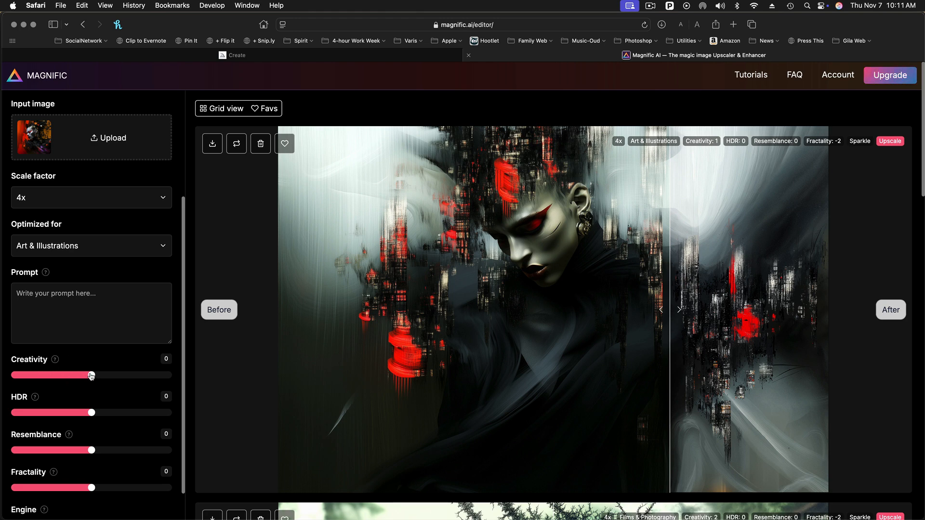
left_click_drag(91, 375, 98, 376)
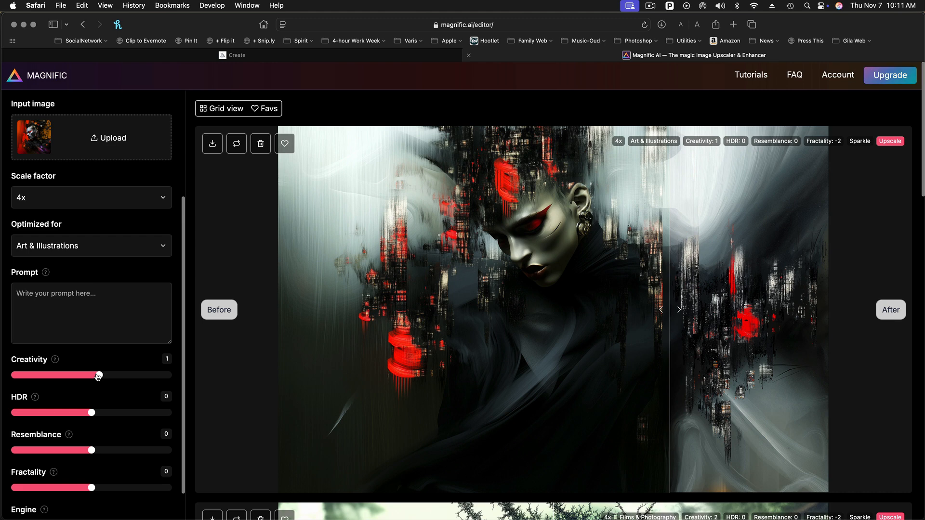
left_click_drag(99, 376, 209, 379)
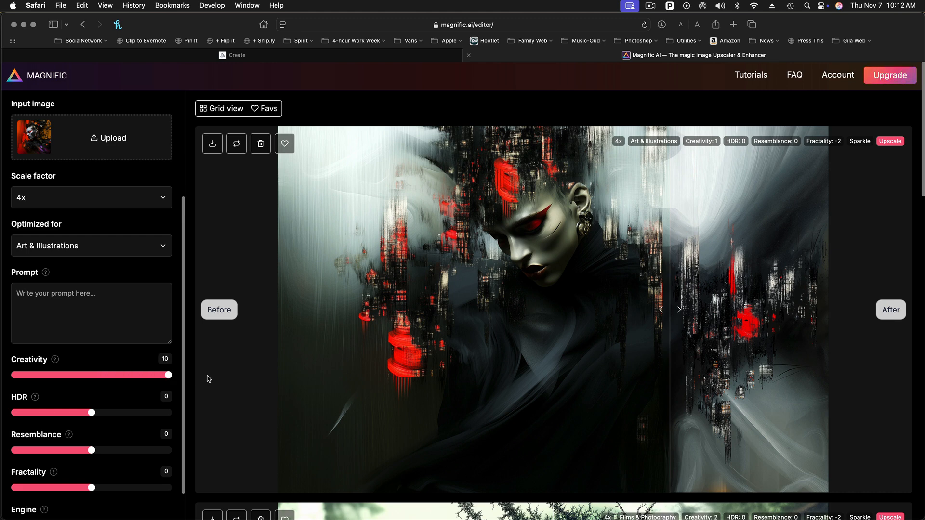
left_click_drag(208, 379, 99, 376)
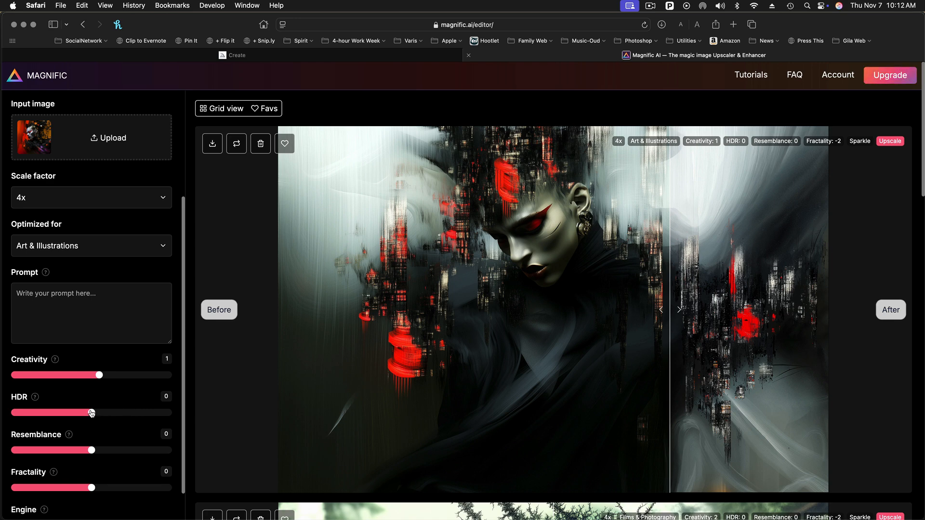
left_click_drag(91, 413, 124, 412)
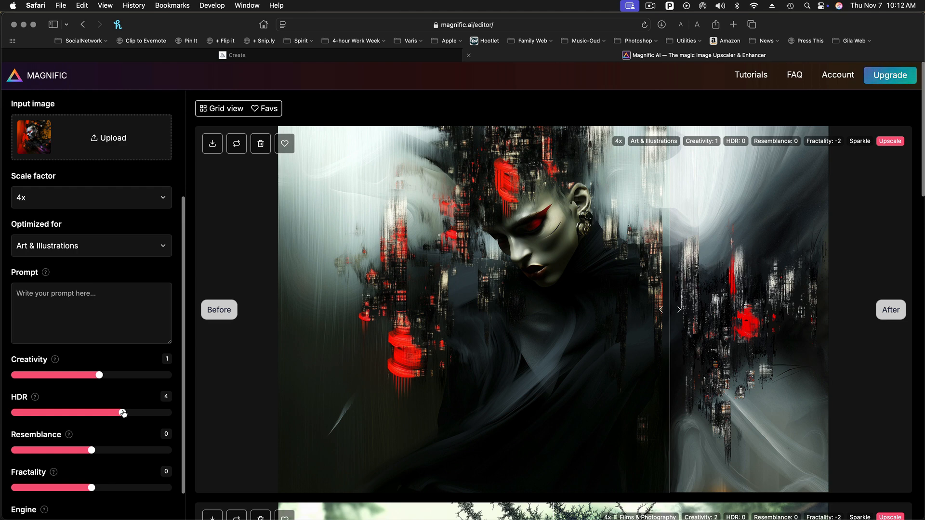
left_click_drag(123, 413, 94, 413)
Step: Set the upscaling engine to Magnific Illusio
scroll(101, 441, "down", 3)
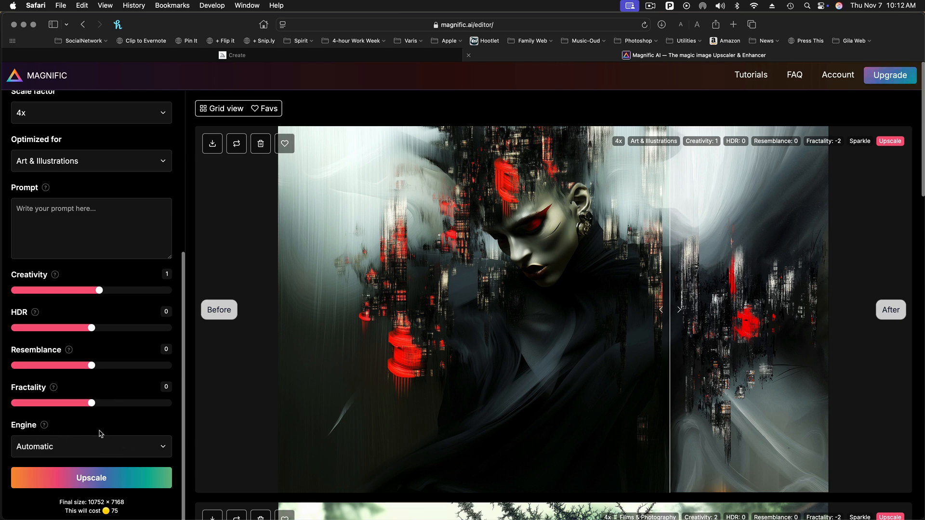
left_click(162, 450)
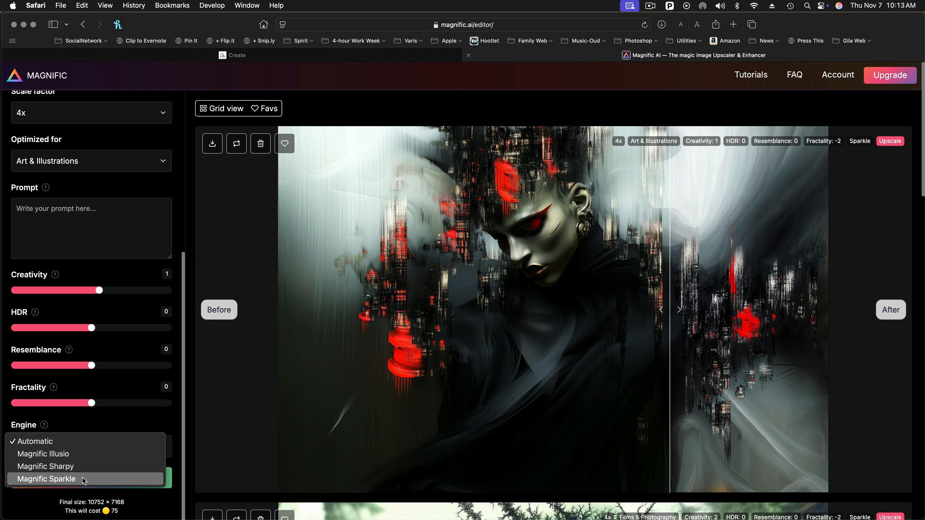
left_click(66, 456)
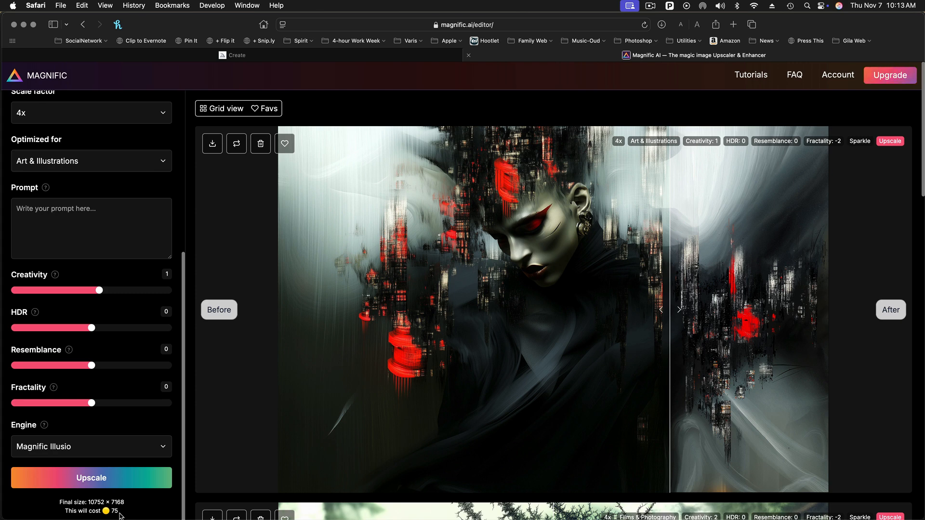
Step: Check the available credits and start the 4x upscale of the portrait
left_click(114, 488)
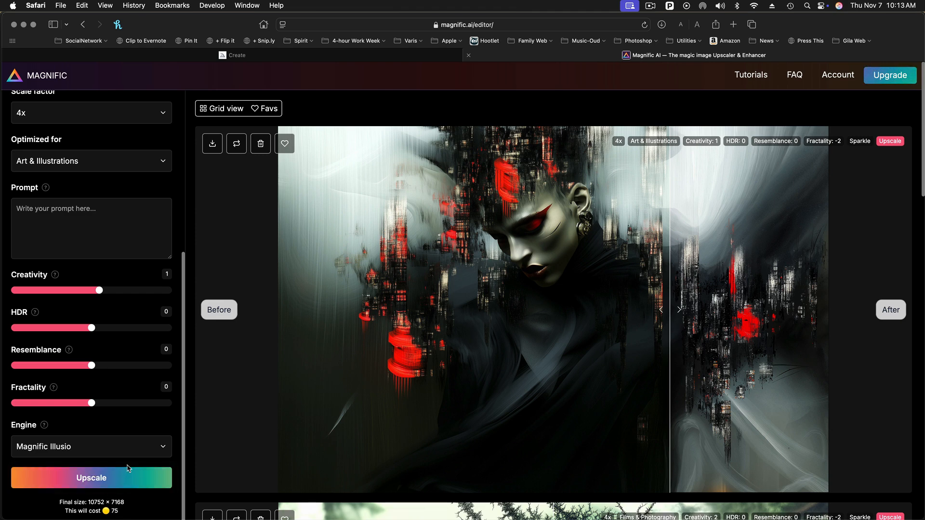
scroll(143, 390, "up", 10)
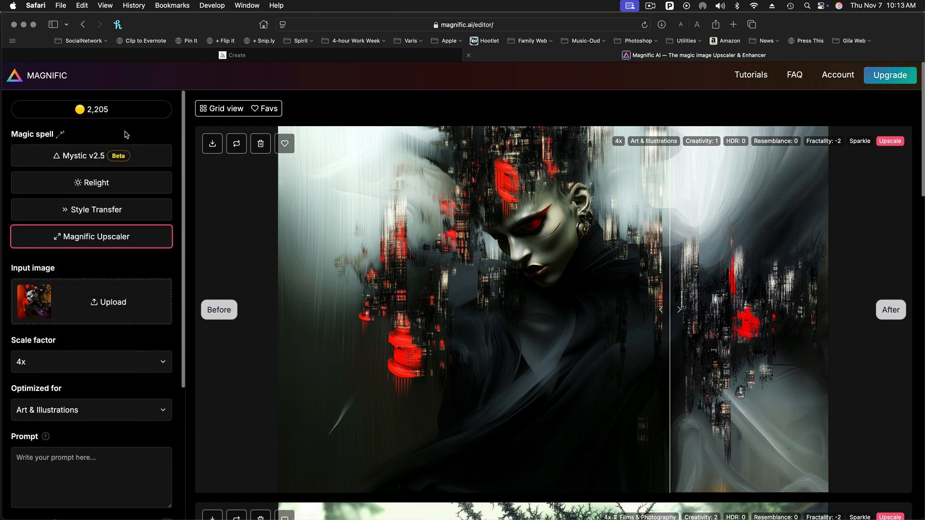
scroll(124, 132, "down", 10)
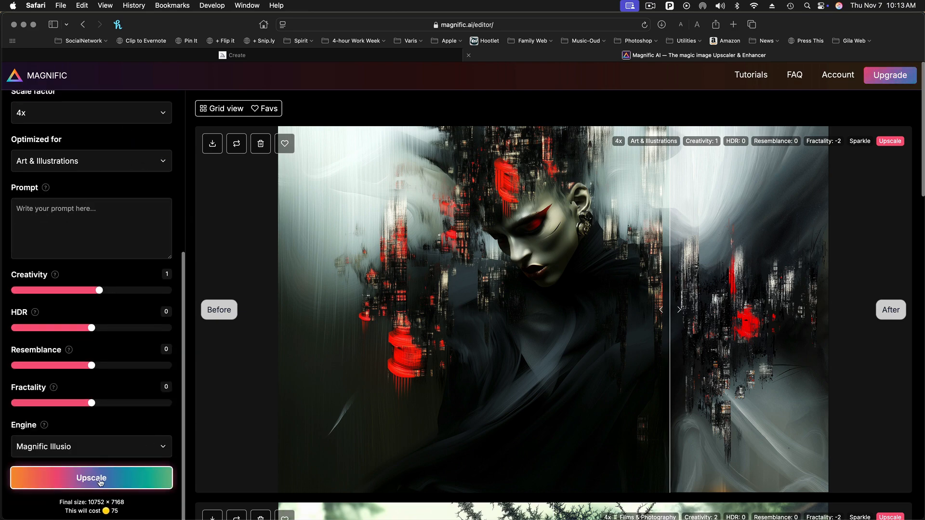
left_click(90, 480)
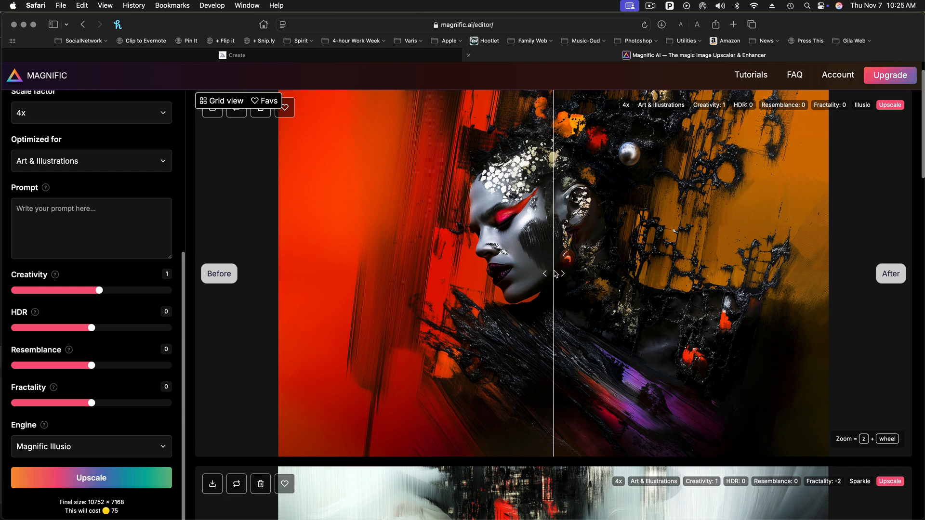
Step: Magnify the upscaled portrait and compare the before and after detail around the paint-flecked hair and head
left_click_drag(554, 273, 495, 280)
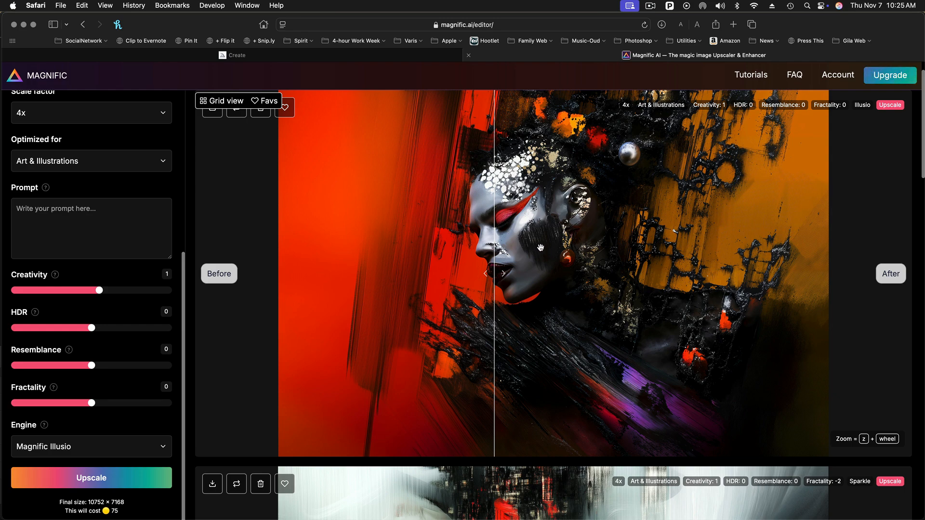
scroll(540, 247, "up", 5)
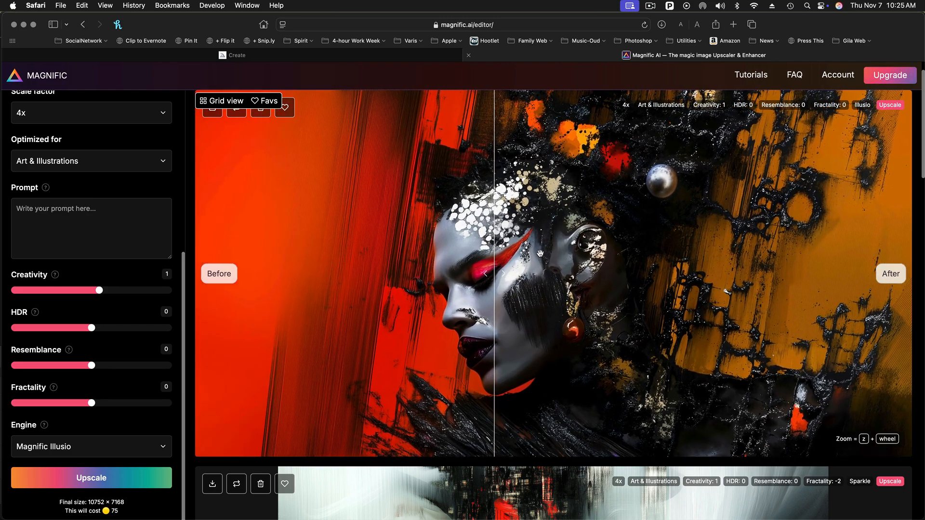
scroll(540, 253, "up", 5)
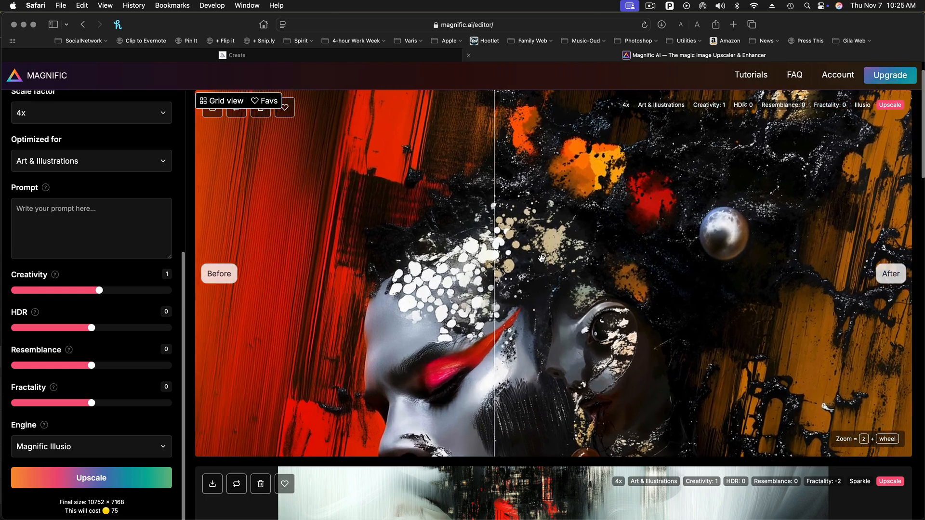
scroll(542, 259, "up", 5)
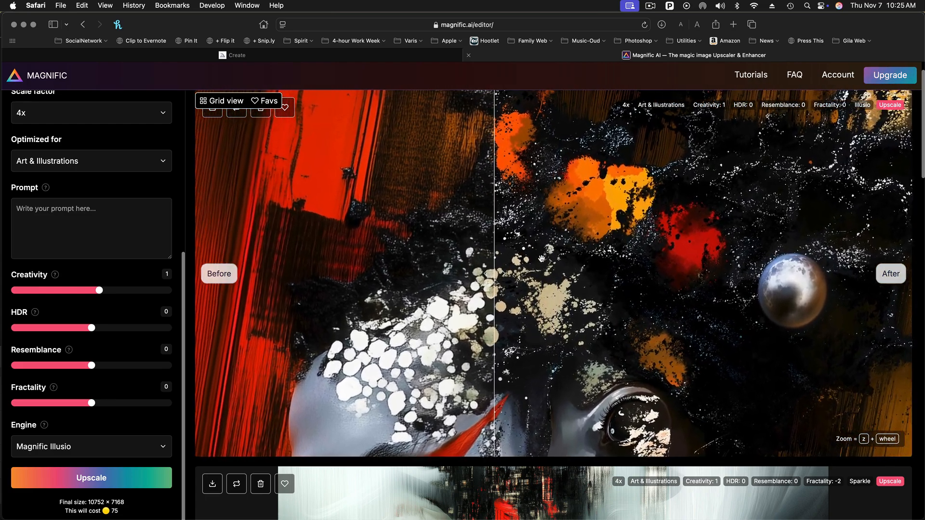
scroll(541, 258, "up", 5)
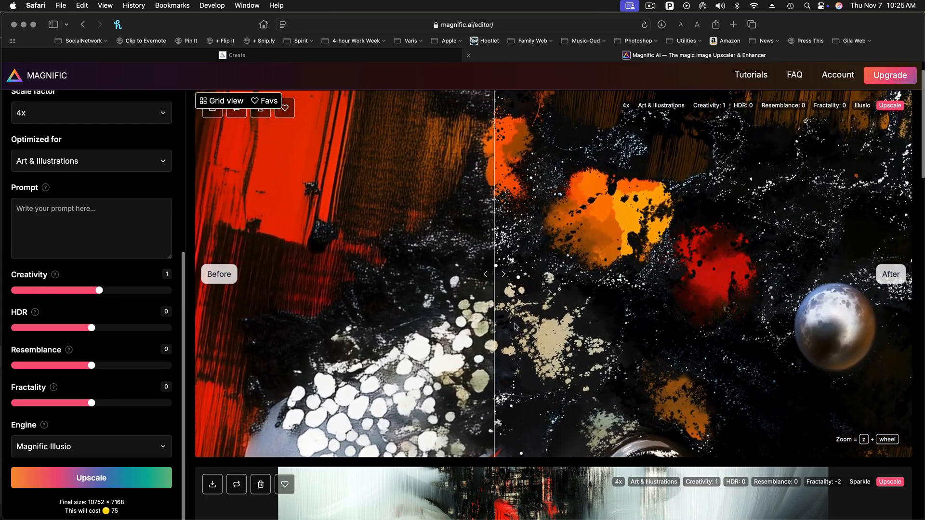
left_click_drag(494, 276, 337, 217)
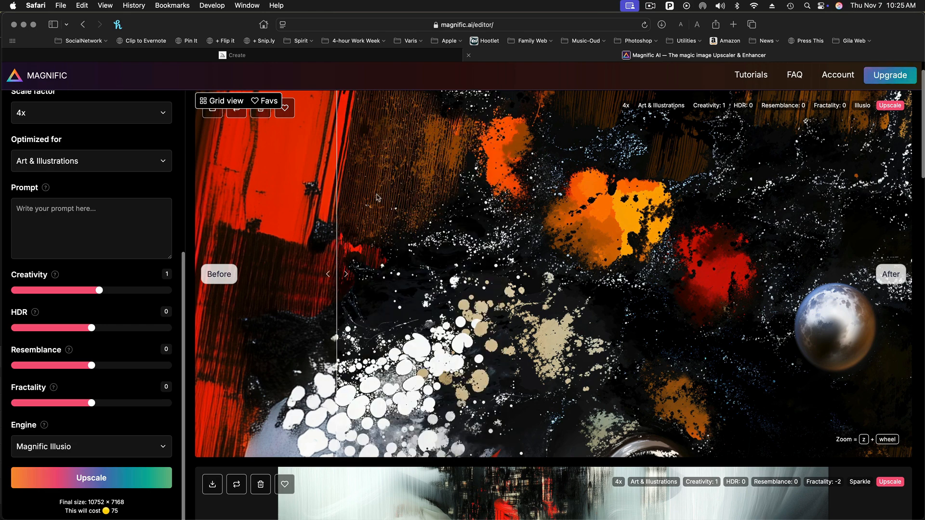
left_click_drag(339, 274, 384, 274)
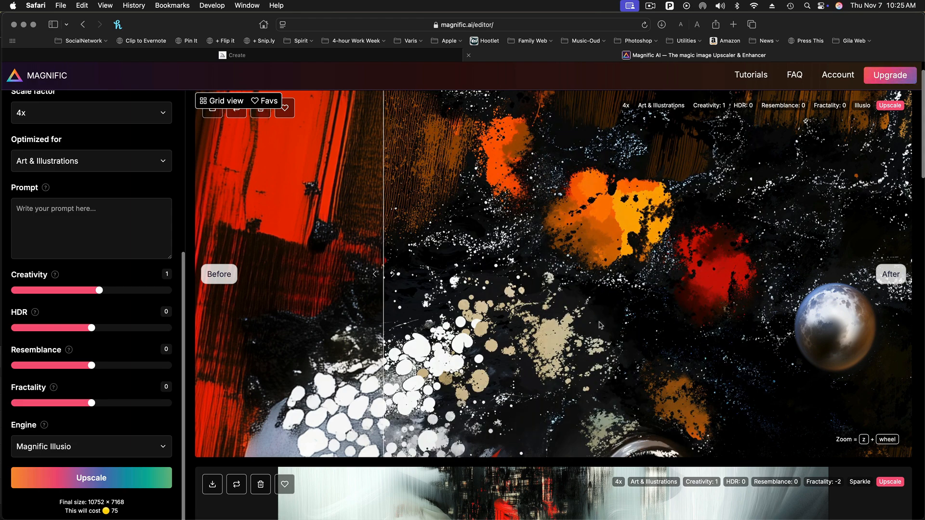
Step: Compare the before and after detail of the upscaled portrait across the ear, eye makeup, lips and shoulder
left_click_drag(589, 335, 637, 155)
left_click_drag(716, 378, 689, 250)
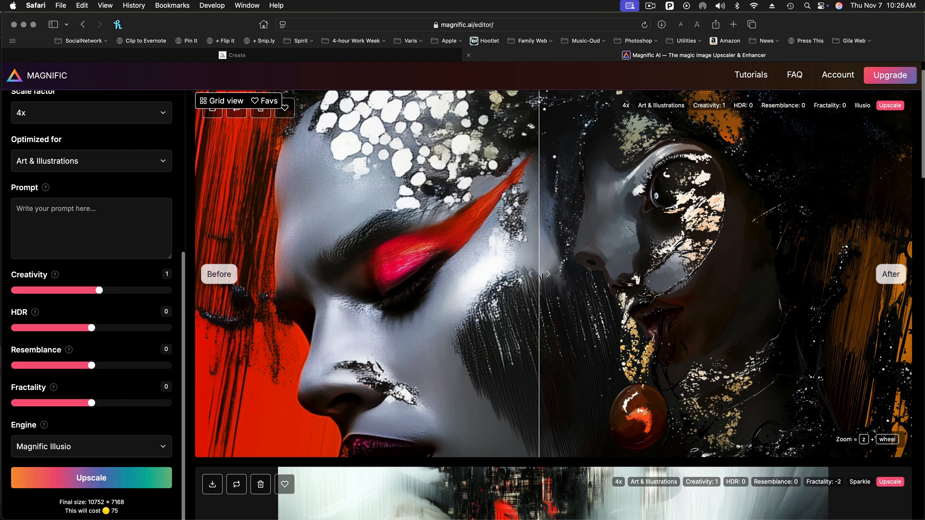
left_click_drag(538, 279, 271, 287)
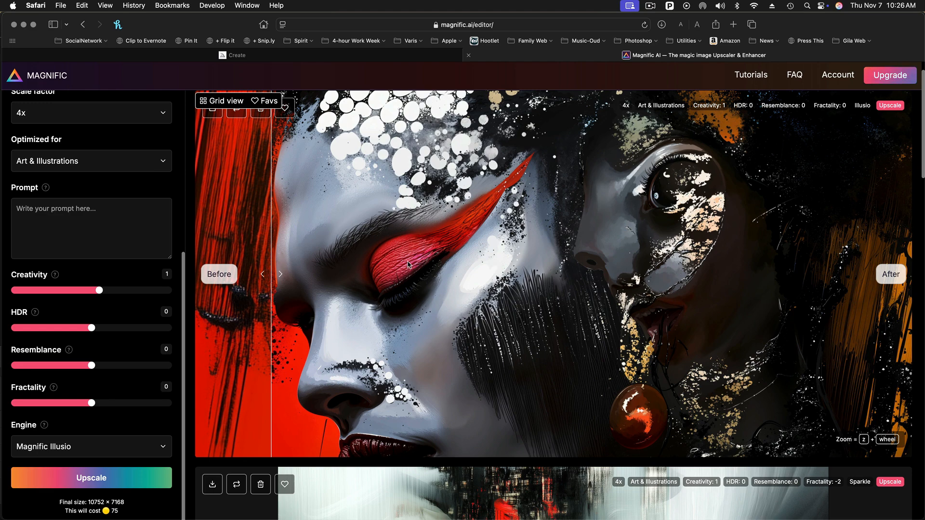
left_click_drag(272, 276, 363, 277)
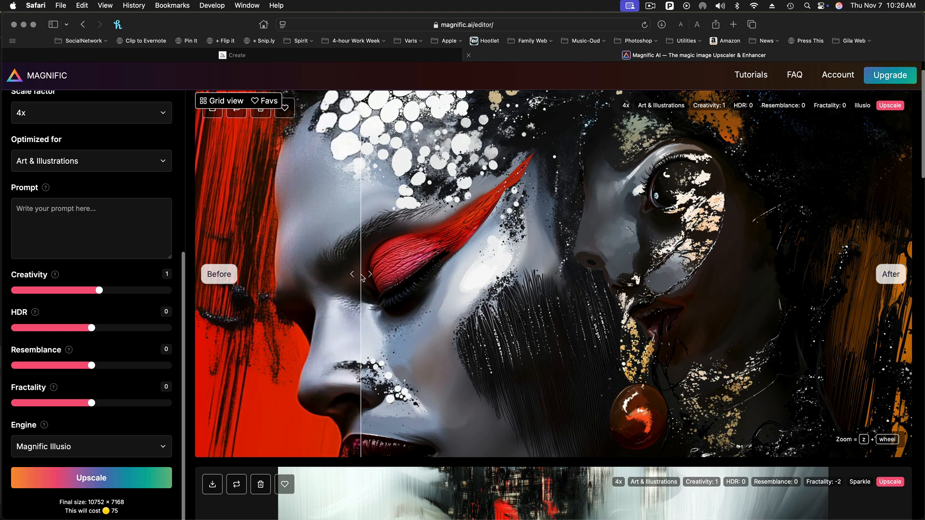
left_click_drag(594, 346, 617, 184)
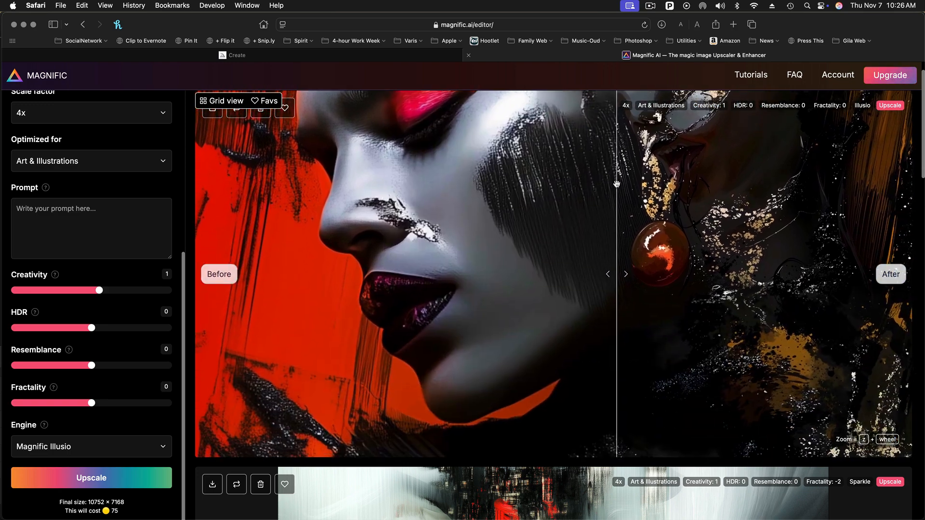
left_click_drag(591, 371, 625, 236)
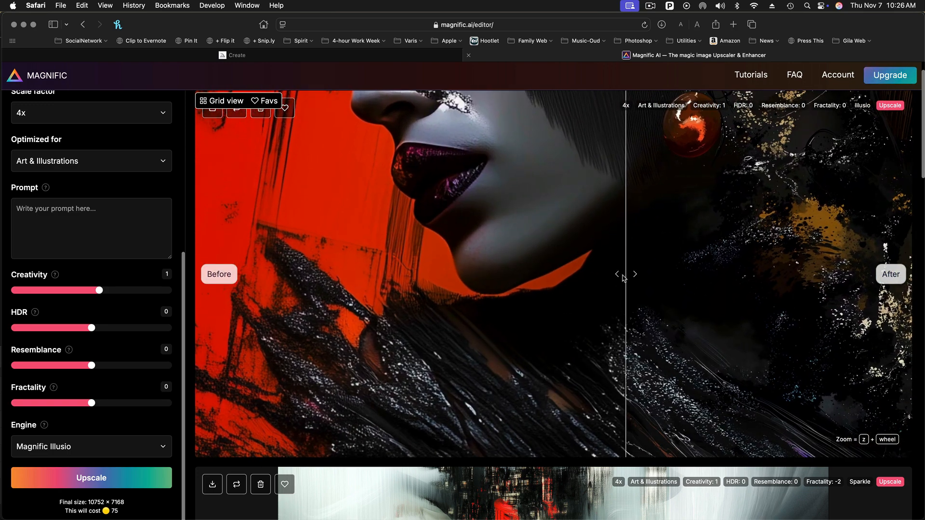
left_click_drag(626, 274, 283, 277)
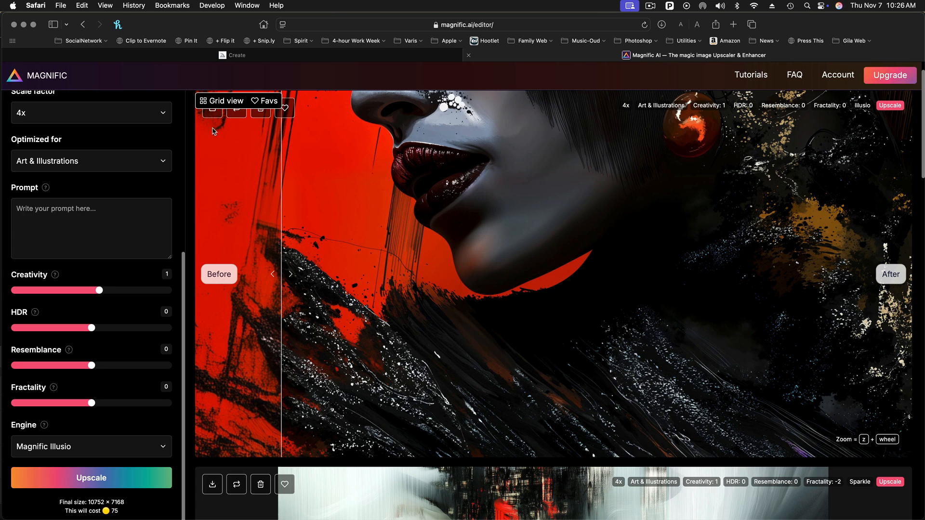
Step: Download the upscaled portrait as a PNG at 100% quality
scroll(231, 144, "up", 1)
scroll(230, 143, "up", 3)
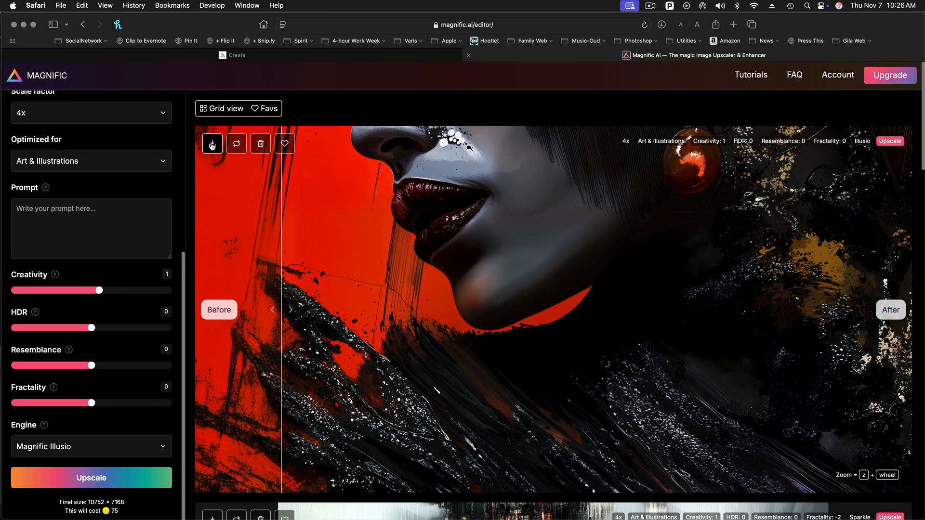
left_click(212, 143)
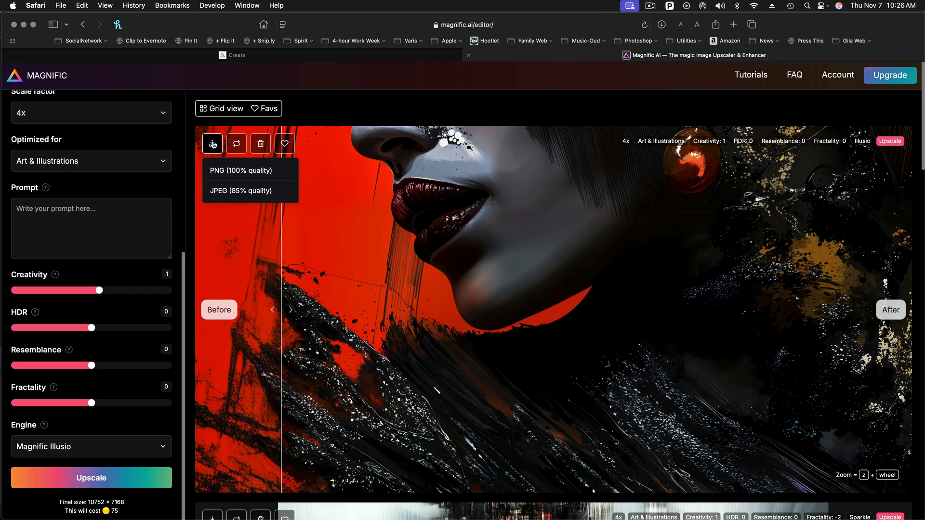
left_click(221, 172)
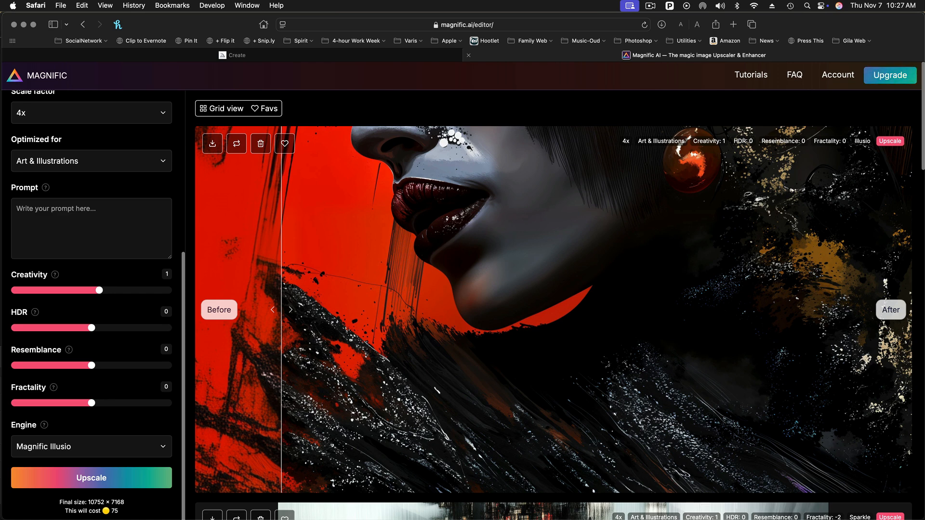
Step: Switch to Photoshop and open the downloaded portrait with the working RGB profile sRGB IEC61966-2.1 assigned
key("super+Tab")
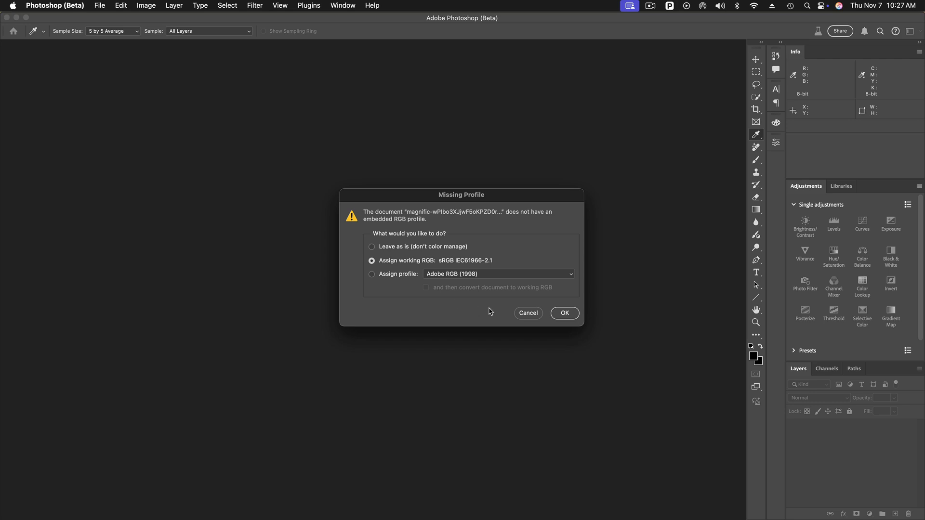
left_click(559, 314)
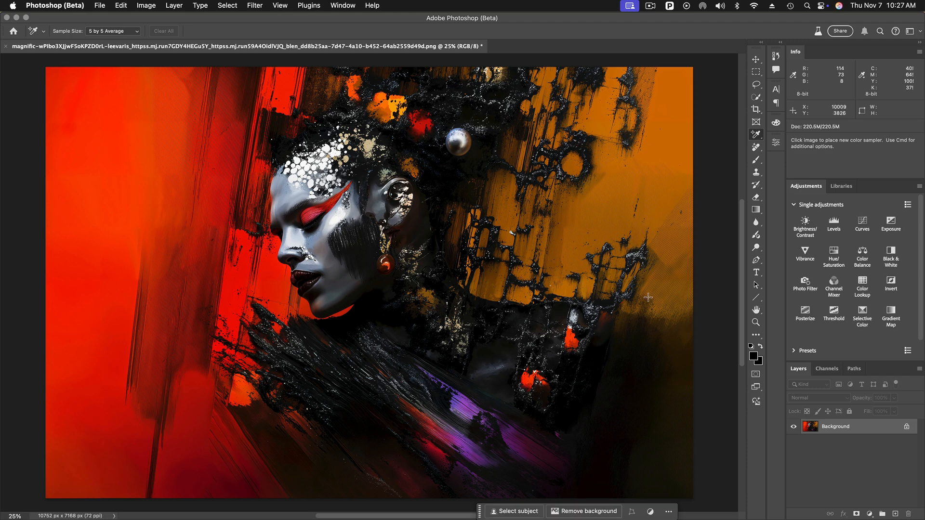
Step: Magnify the portrait up to 200% and examine the ear area for unwanted facial features
key("super+space")
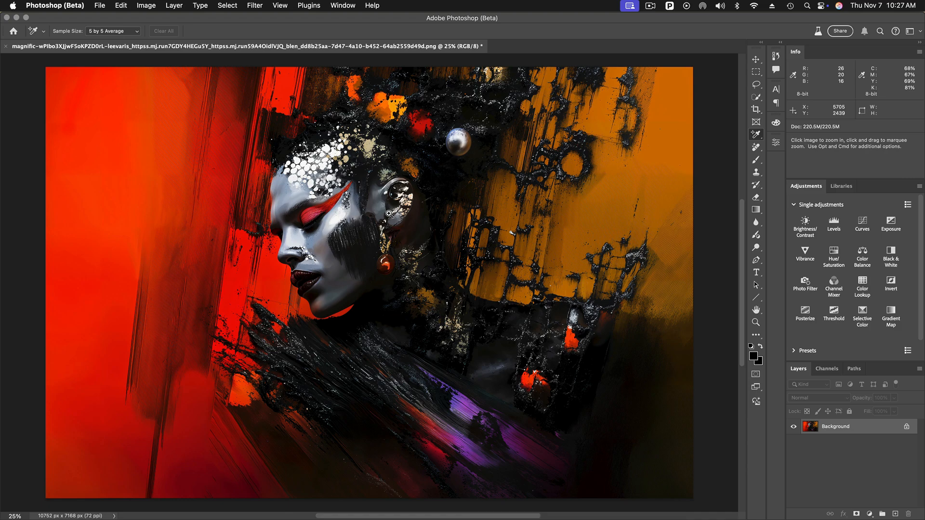
left_click(389, 213)
left_click(389, 213)
left_click(389, 213)
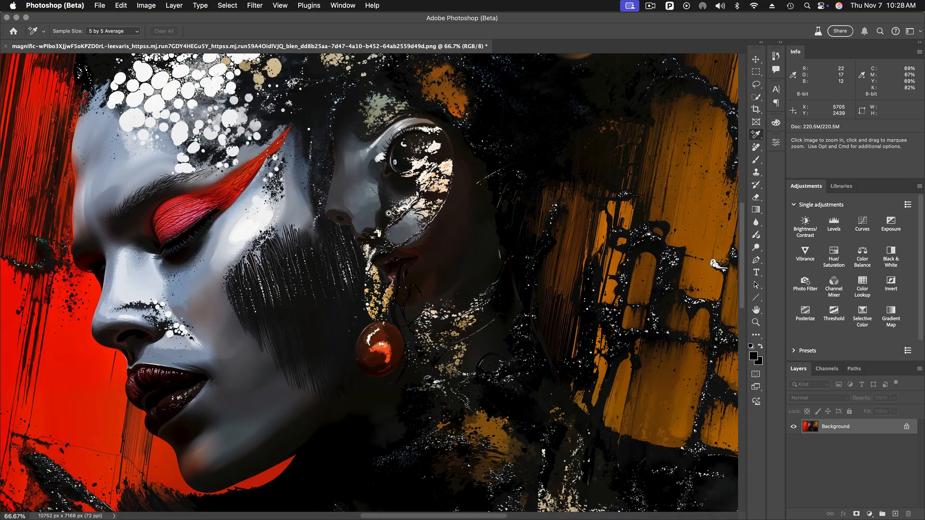
left_click(389, 213)
left_click_drag(415, 177, 320, 293)
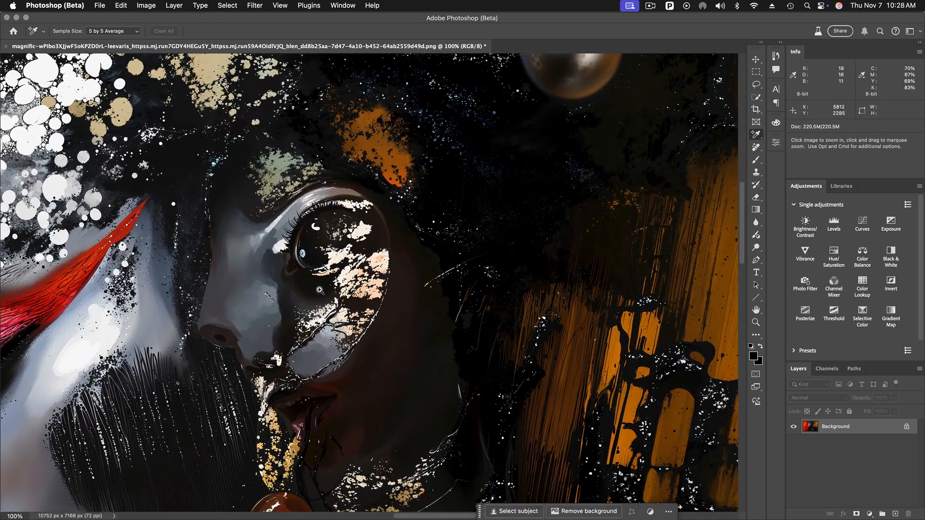
left_click(320, 265)
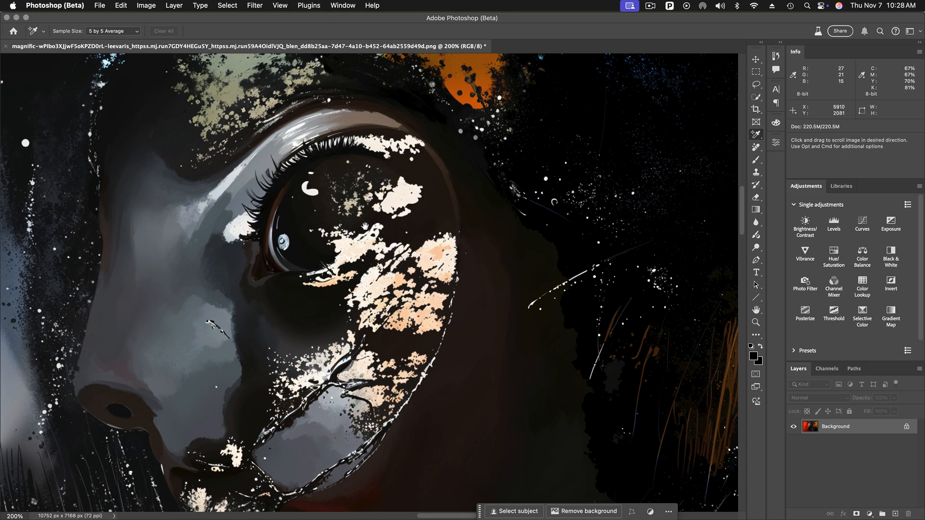
left_click(374, 235, "alt")
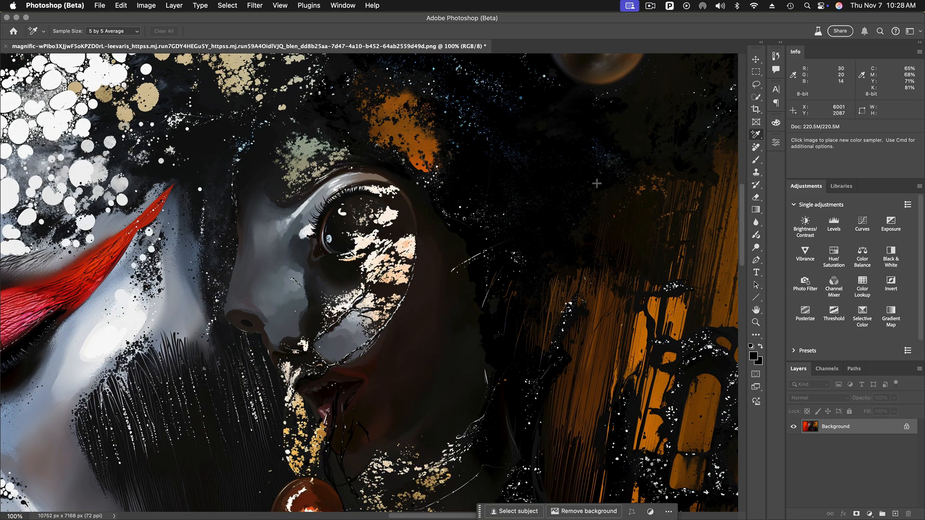
Step: Lasso the eye inside the ear, about 499 by 399 px, and run Generative Fill on it with an empty prompt
left_click(756, 85)
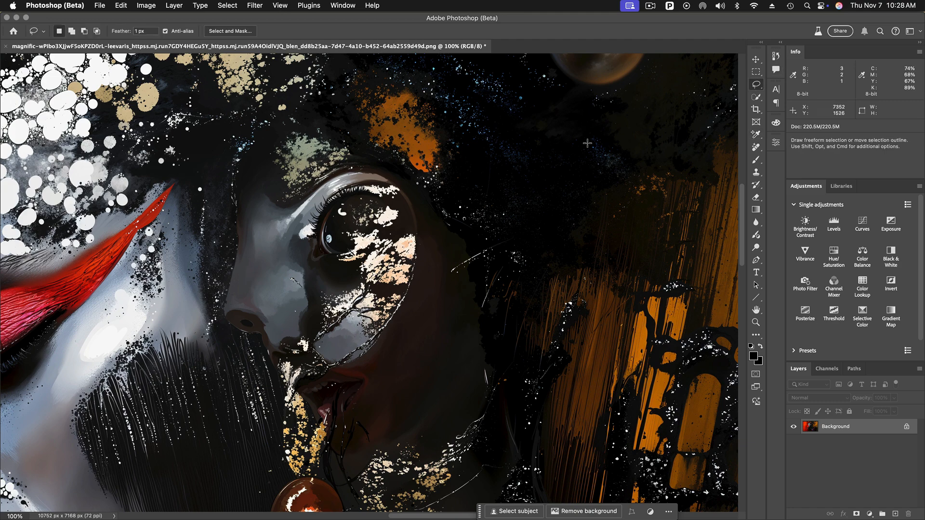
mouse_move(353, 178)
left_mouse_down()
mouse_move(331, 183)
mouse_move(302, 223)
mouse_move(295, 259)
mouse_move(305, 269)
mouse_move(343, 268)
mouse_move(412, 225)
mouse_move(404, 191)
mouse_move(387, 178)
mouse_move(341, 178)
left_mouse_up()
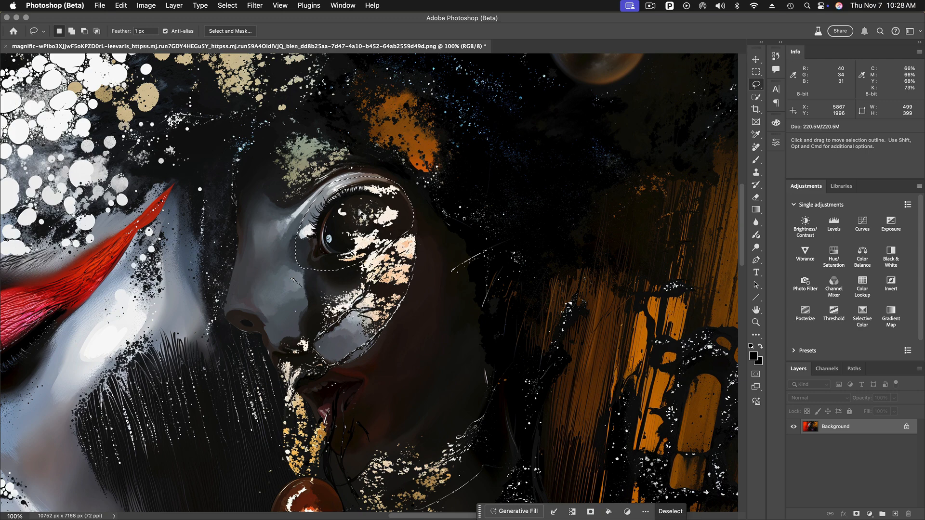
left_click(512, 513)
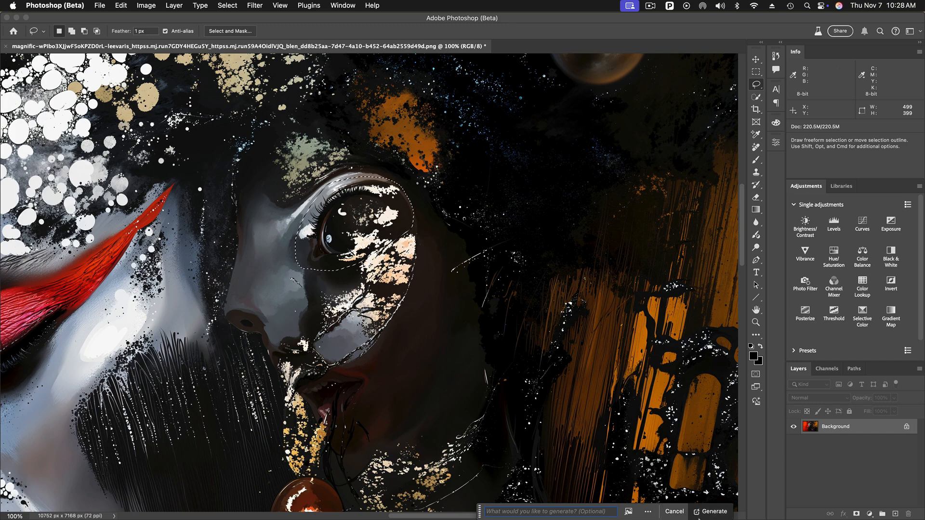
left_click(709, 511)
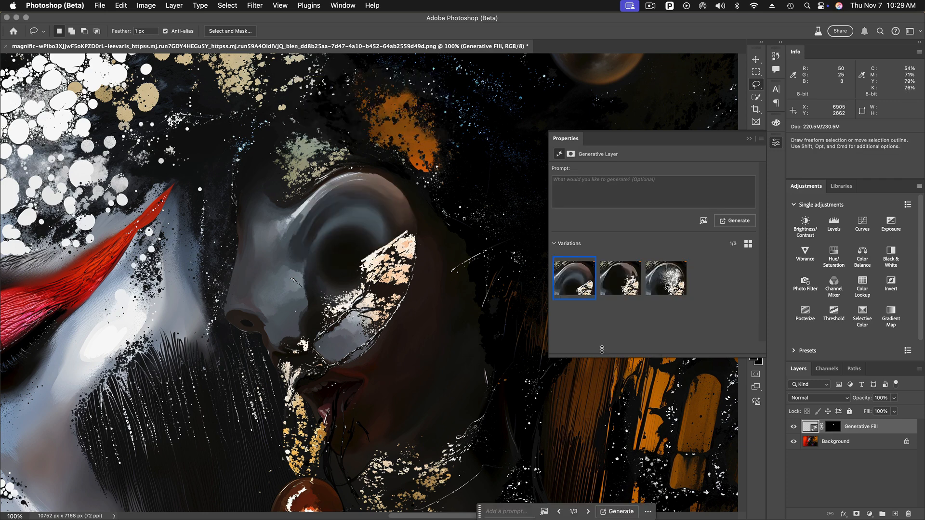
Step: Compare the three Generative Fill variations on the ear, also at 50% zoom, and choose the second one
left_click(612, 282)
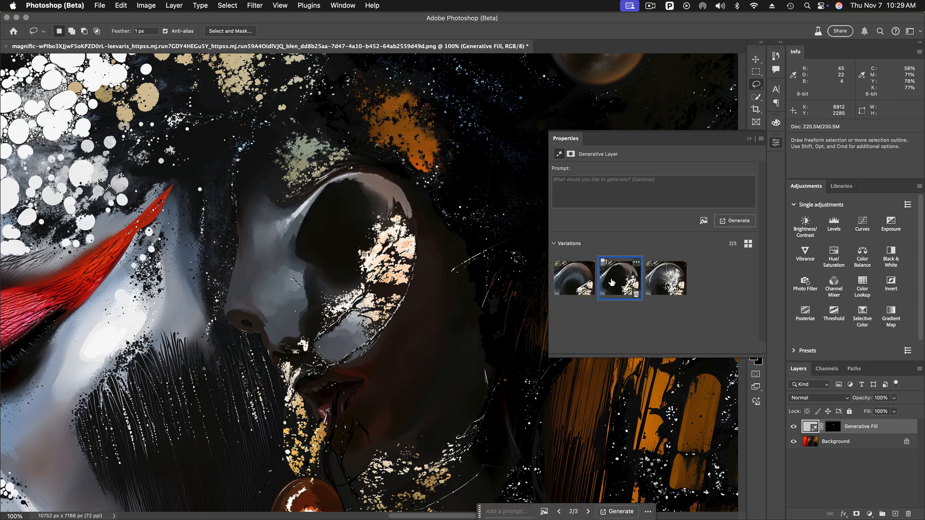
left_click(666, 280)
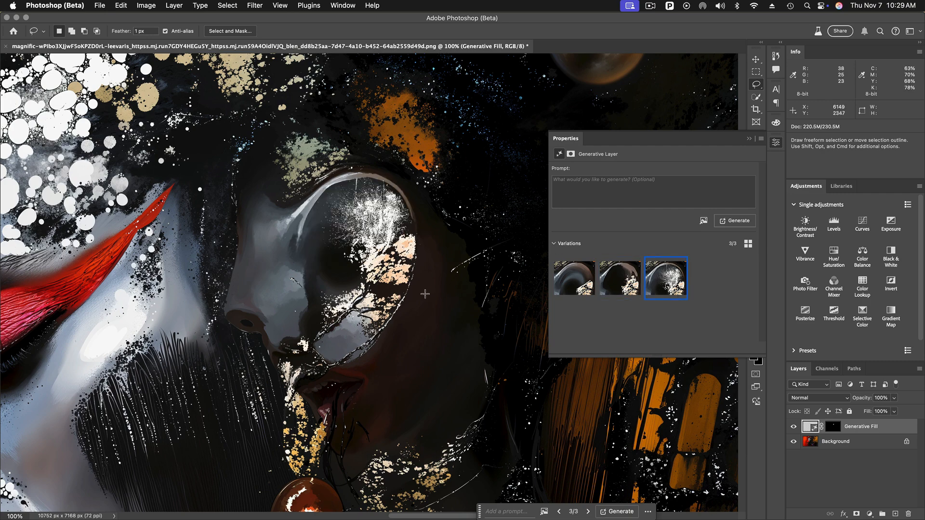
key("super+space")
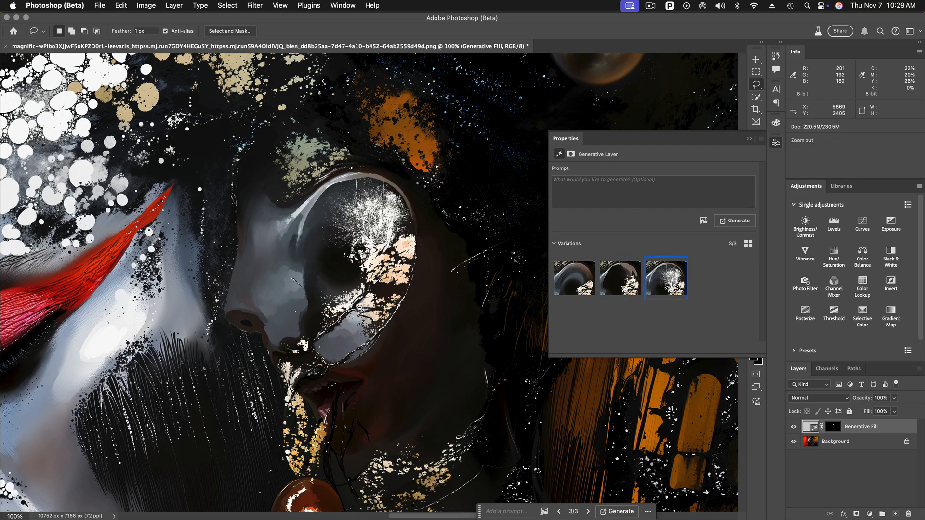
left_click(359, 307, "alt+super")
left_click(360, 307, "alt+super")
left_click_drag(382, 334, 435, 275)
left_click(622, 280)
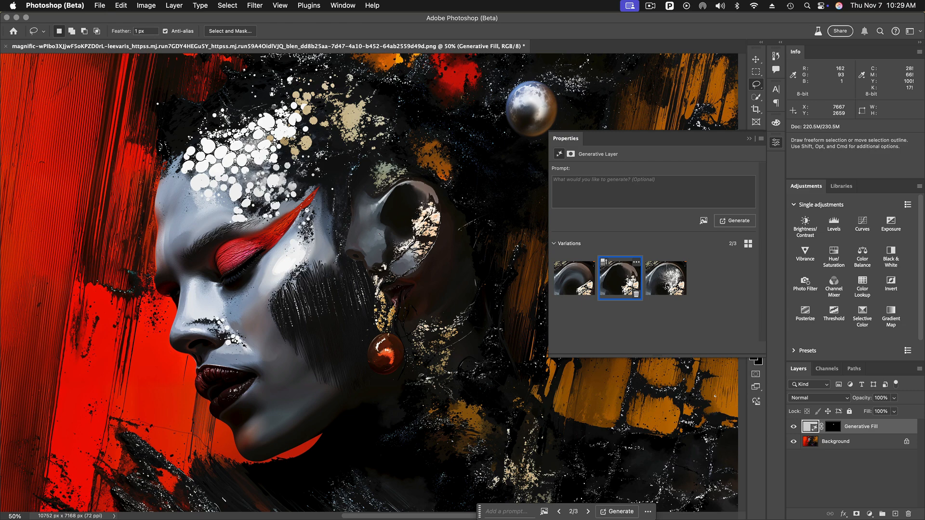
left_click(559, 279)
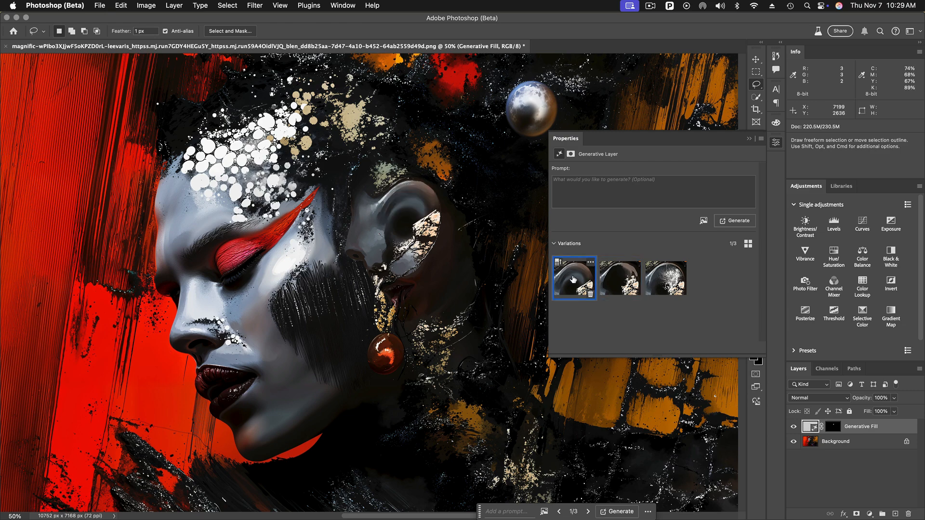
left_click(621, 279)
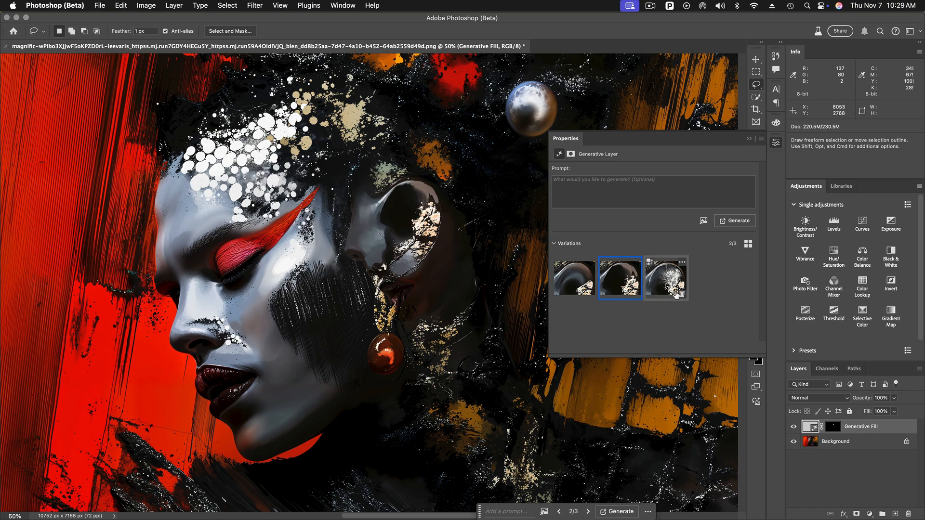
Step: Flatten the image into a single layer and put the Properties display away
left_click(919, 369)
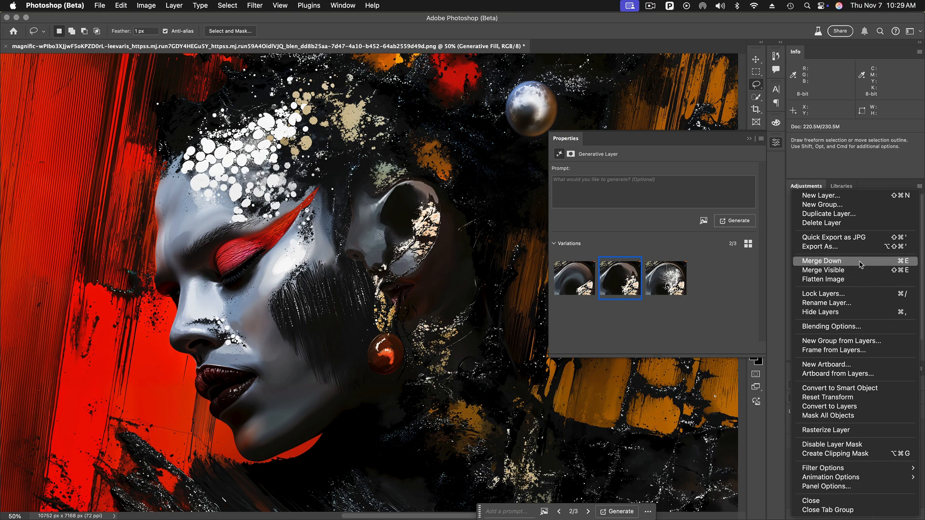
left_click(824, 280)
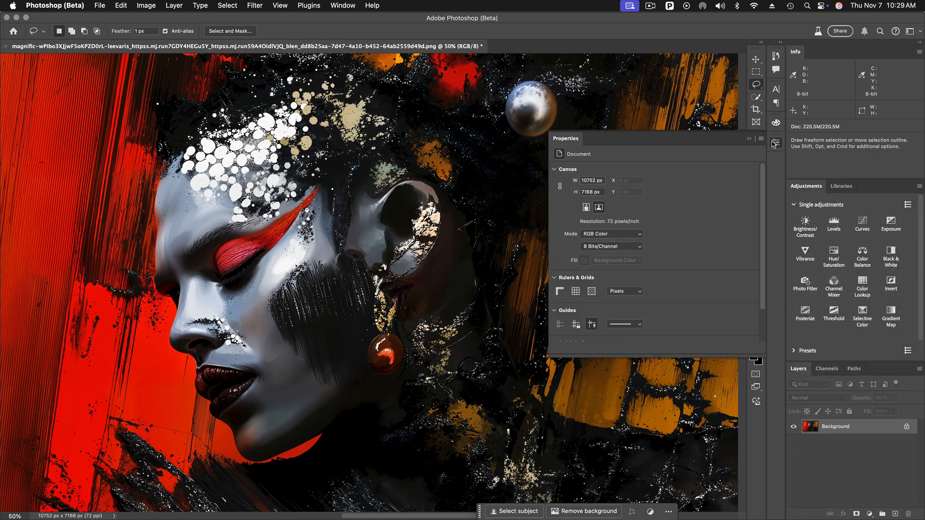
left_click(776, 142)
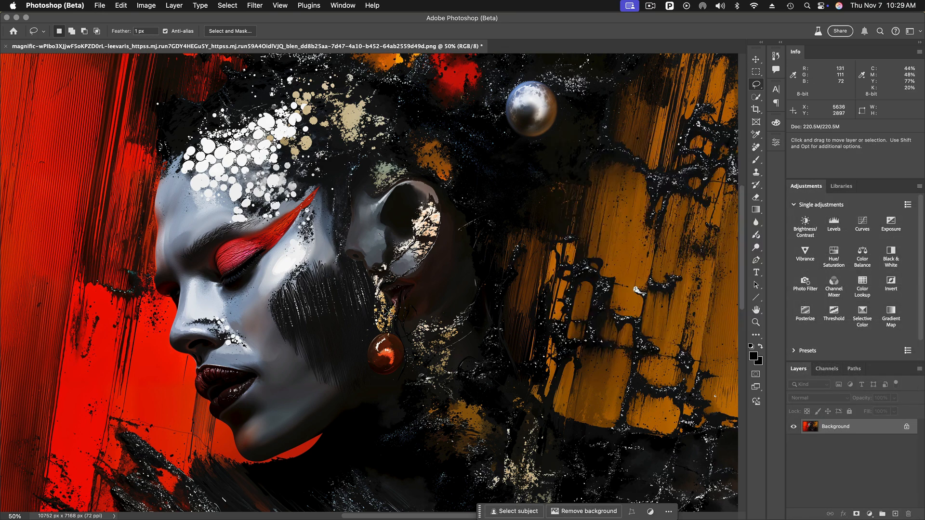
Step: Review the whole retouched portrait at 25% zoom and save it under its existing file name
key("super+minus")
key("super+minus")
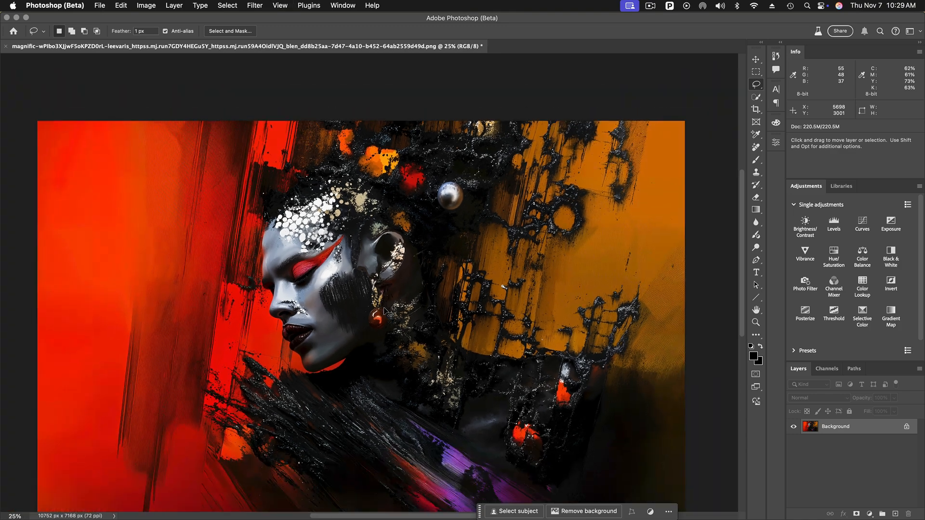
mouse_move(298, 422)
left_mouse_down()
mouse_move(312, 347)
mouse_move(298, 404)
mouse_move(301, 384)
left_mouse_up()
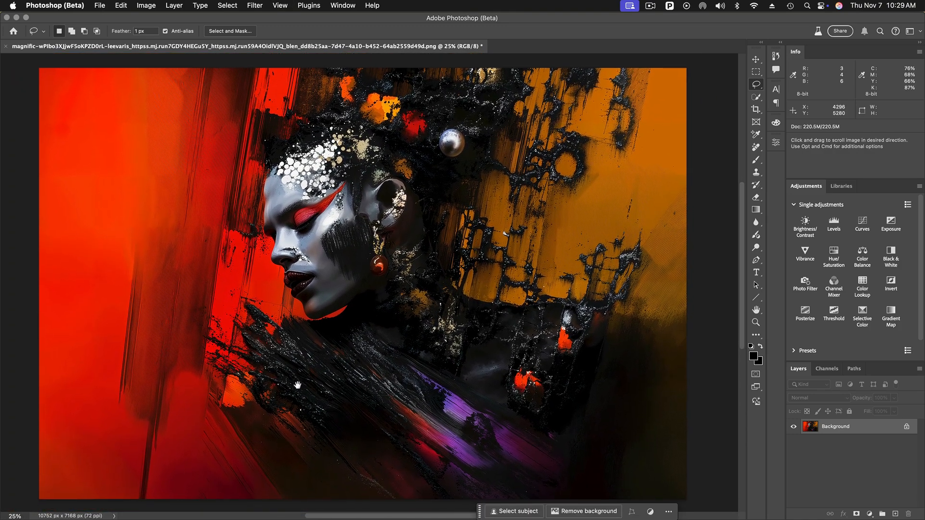
left_click(101, 8)
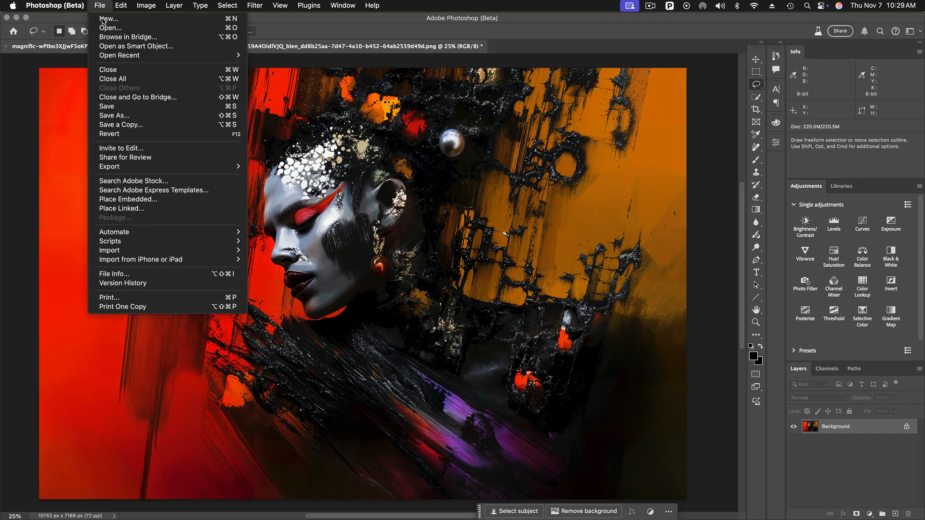
left_click(111, 107)
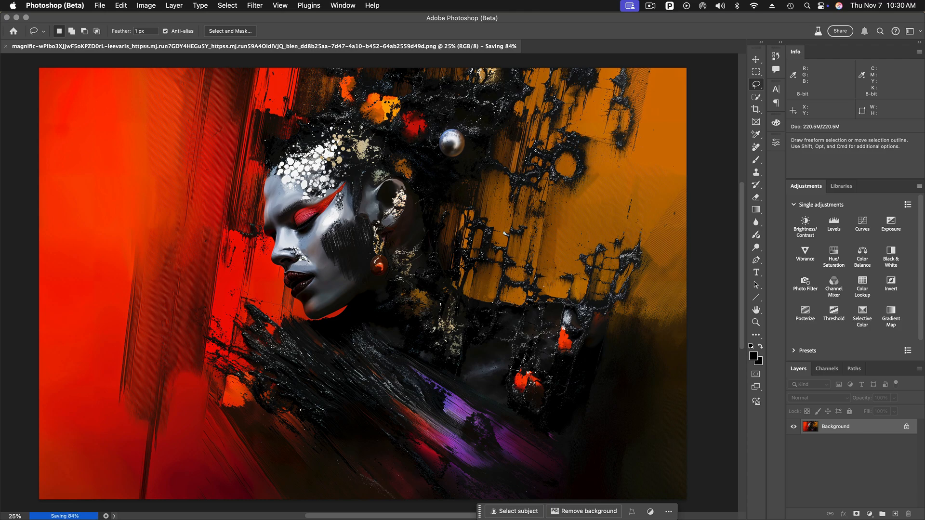
Step: Switch to Magnific AI in the browser and review earlier upscales, showing the full After version of the thorny forest portrait
key("super+Tab")
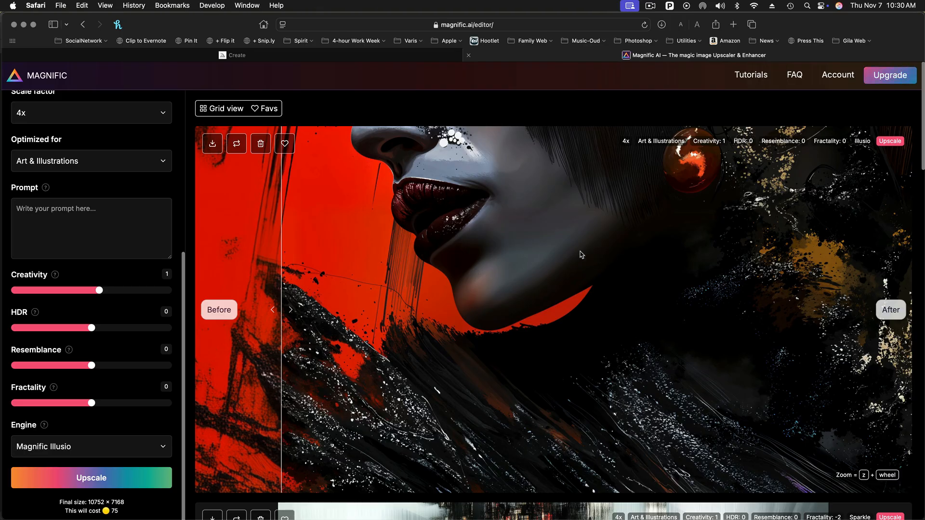
scroll(572, 432, "down", 5)
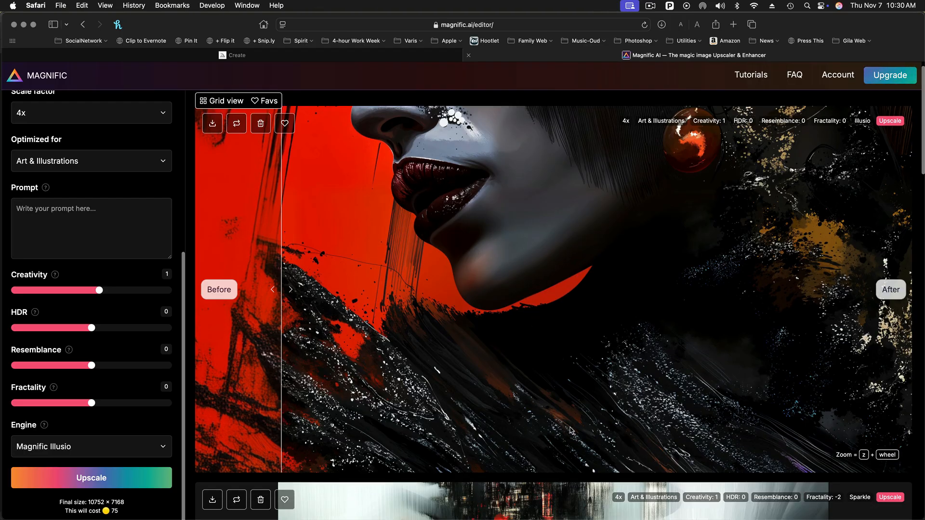
scroll(571, 430, "down", 5)
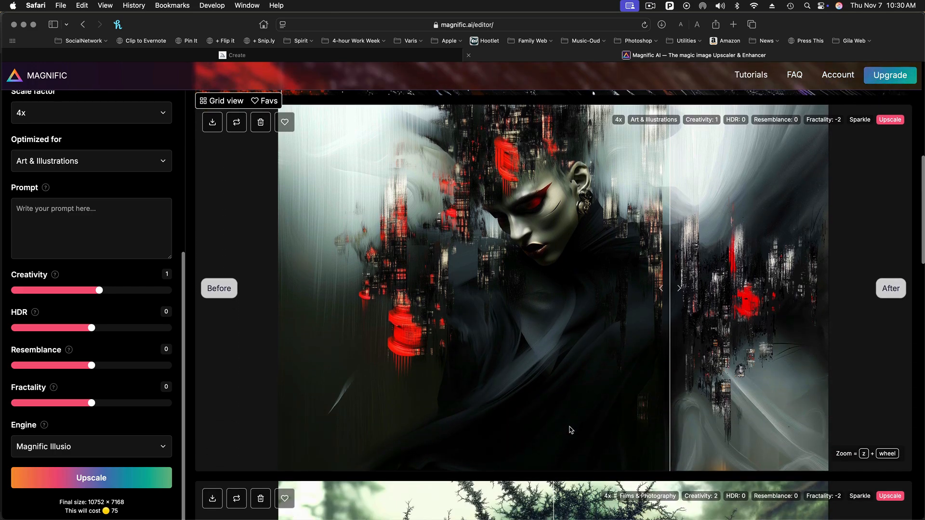
scroll(571, 430, "down", 7)
scroll(569, 426, "down", 3)
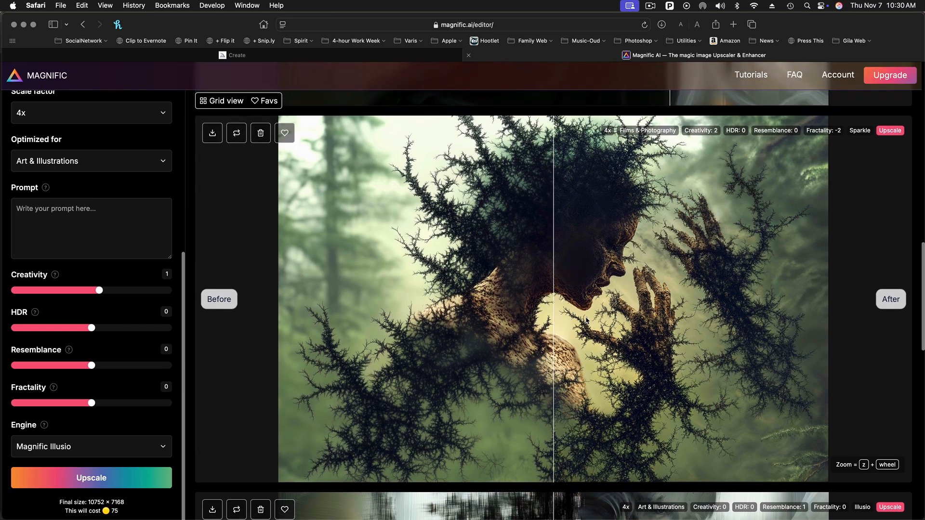
left_click_drag(553, 318, 297, 324)
scroll(565, 357, "down", 2)
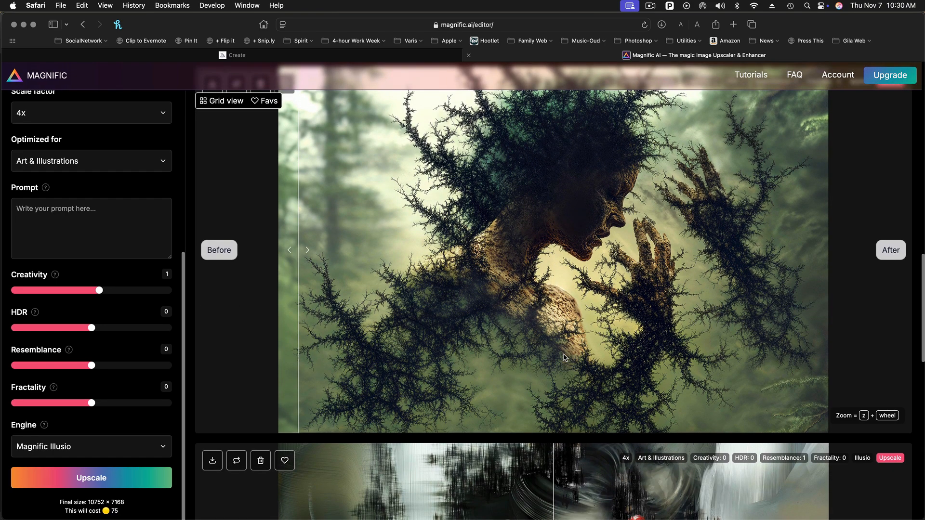
scroll(564, 358, "down", 10)
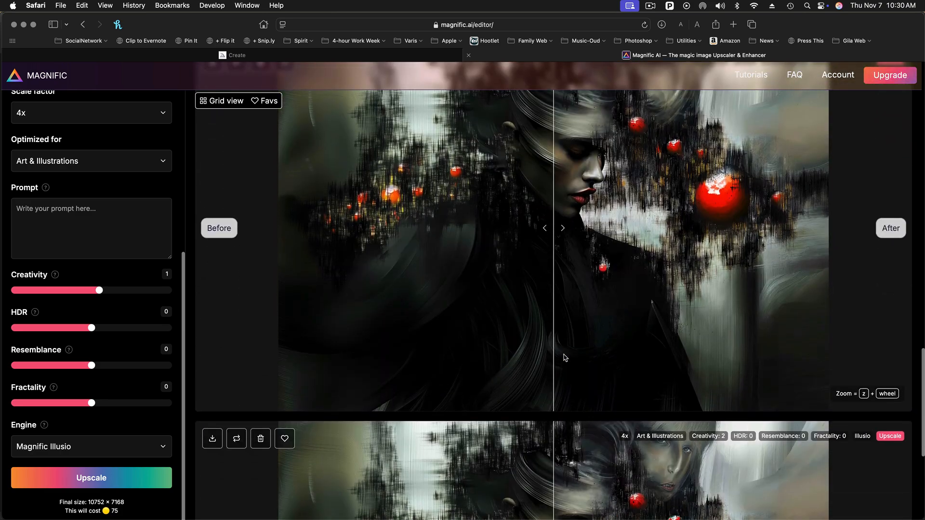
Step: Compare the before and after versions of the dark profile with red spheres and the cracked orange-and-blue portrait among the earlier upscales
scroll(565, 358, "up", 3)
left_click_drag(528, 341, 253, 323)
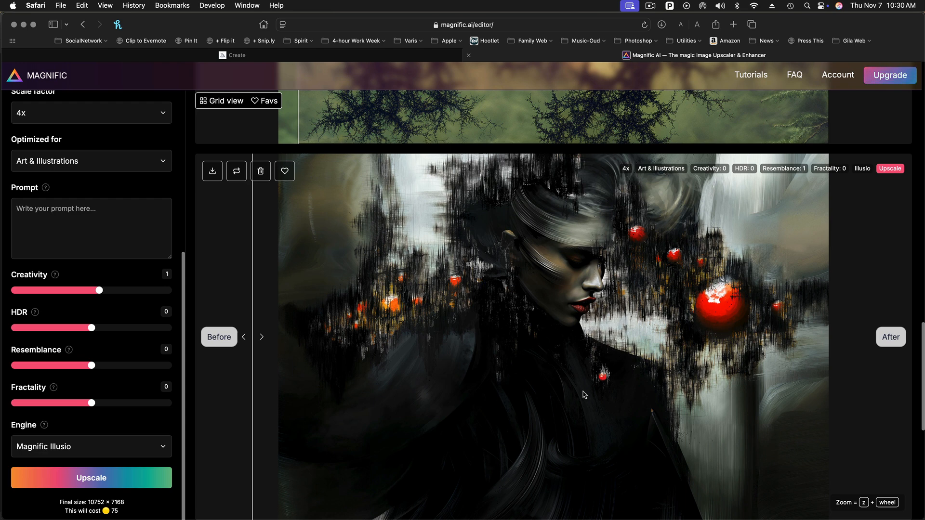
scroll(569, 404, "down", 3)
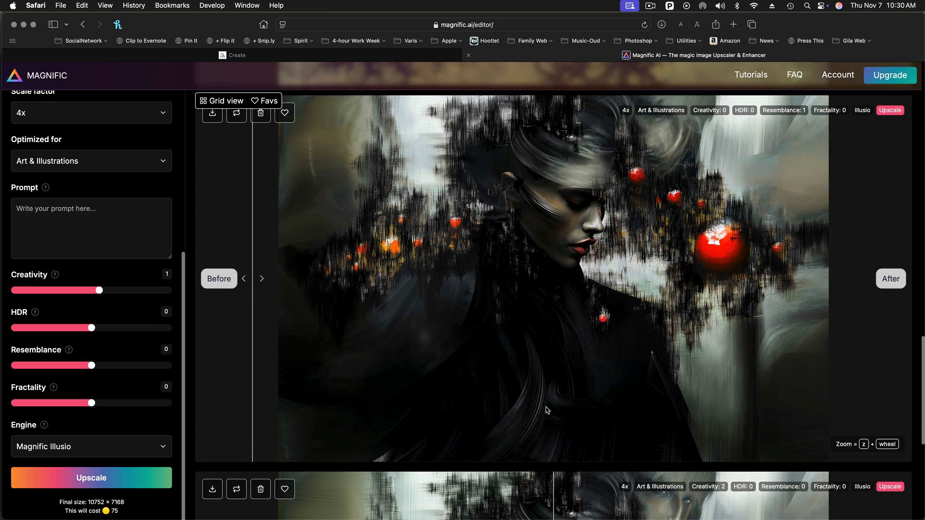
scroll(547, 410, "down", 15)
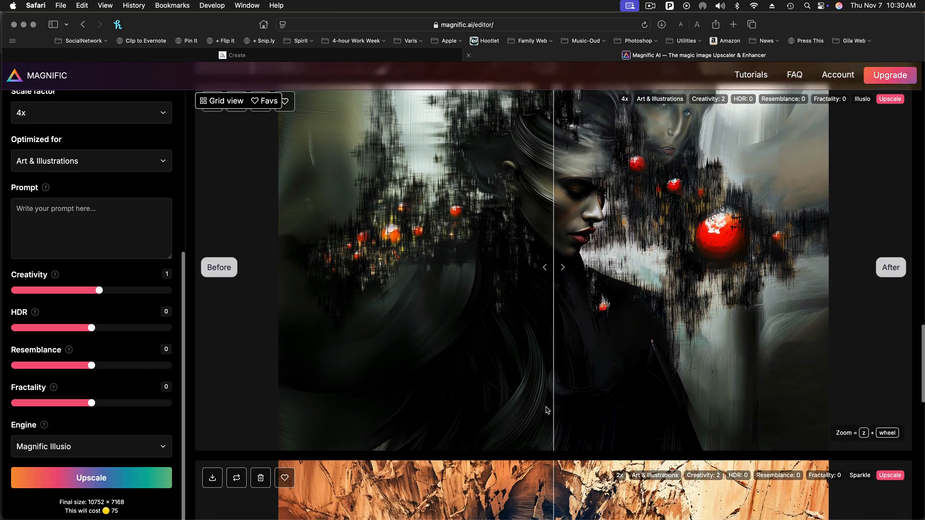
scroll(547, 410, "down", 13)
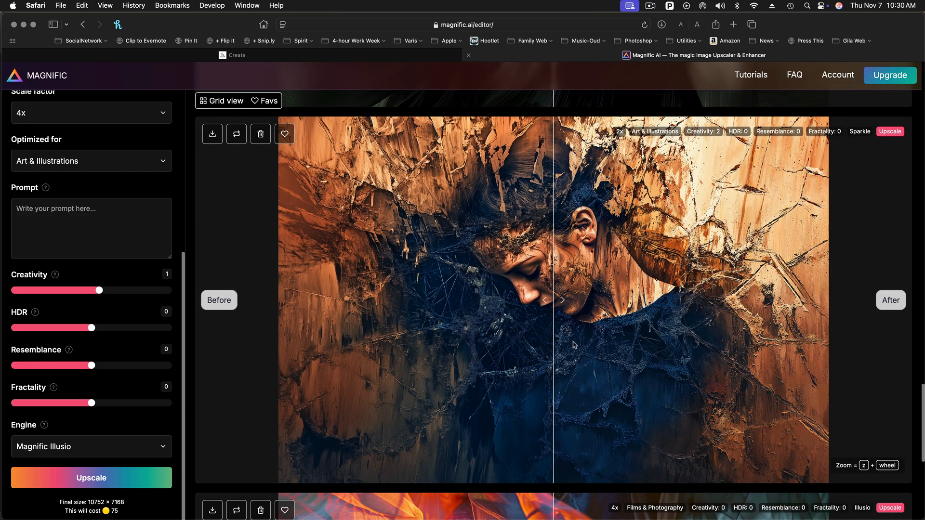
left_click_drag(557, 303, 268, 304)
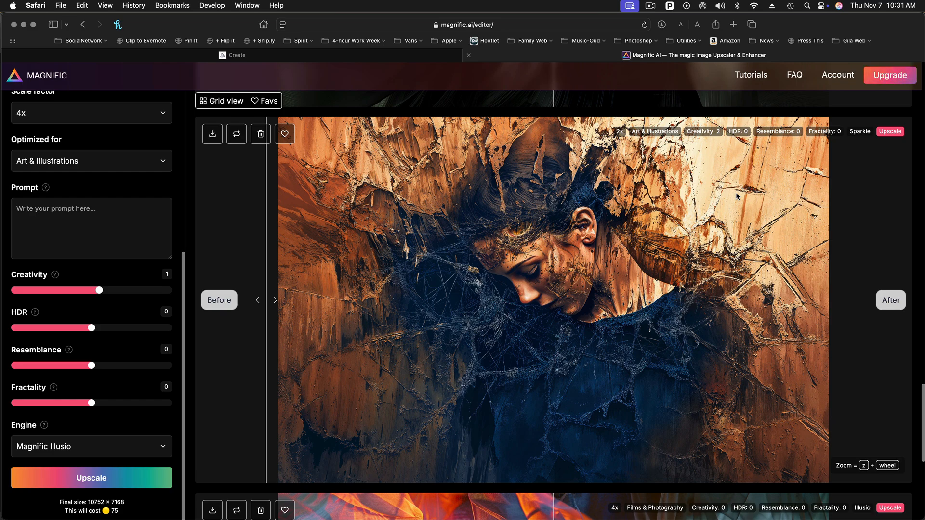
scroll(732, 222, "down", 10)
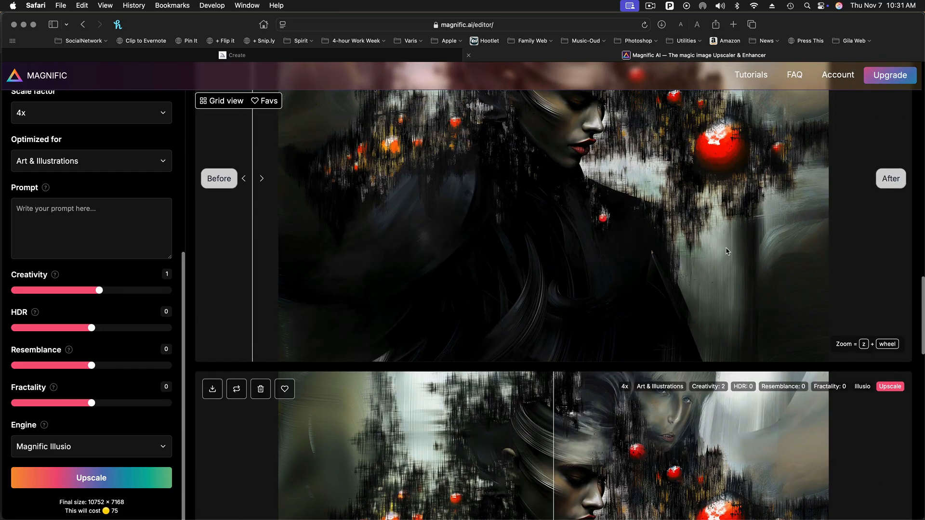
scroll(727, 251, "up", 10)
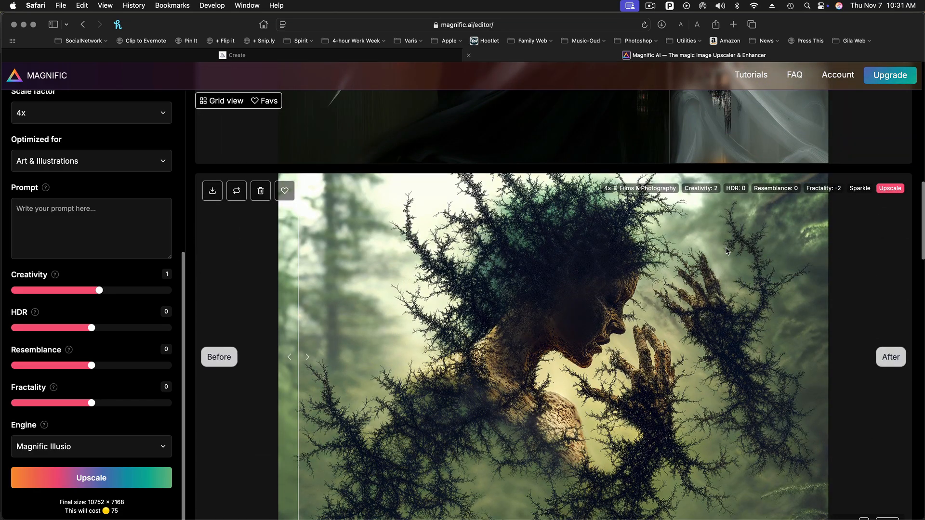
scroll(726, 251, "up", 8)
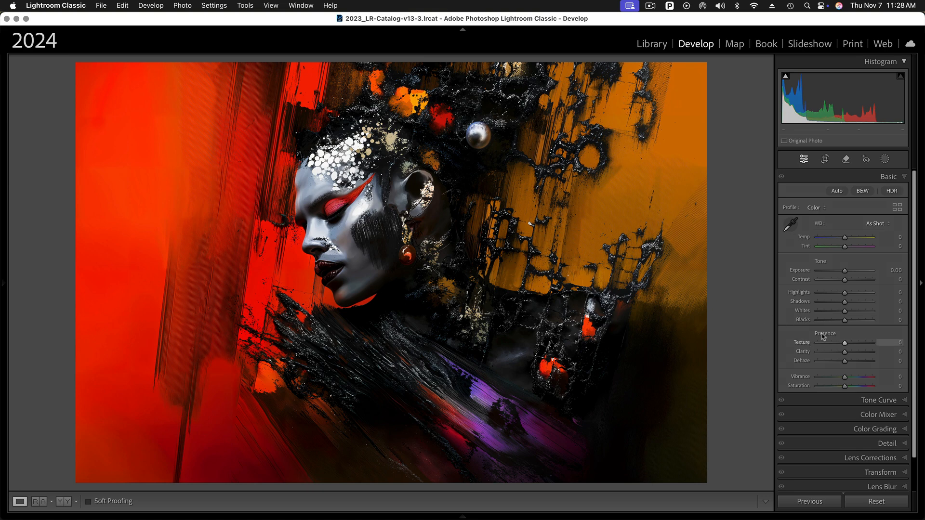
Step: Set Shadows to +42 and Clarity to +68 on the retouched red-and-orange portrait
left_click_drag(846, 304, 859, 305)
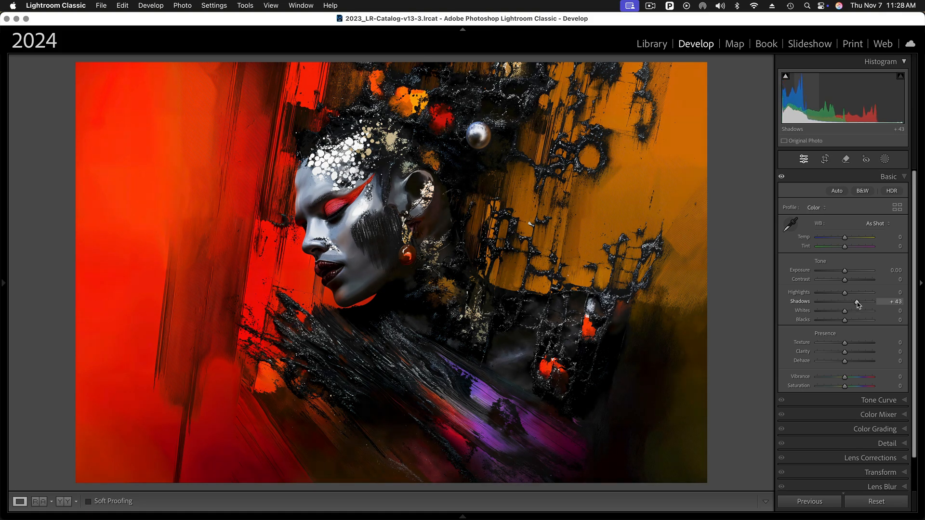
left_click_drag(858, 304, 856, 303)
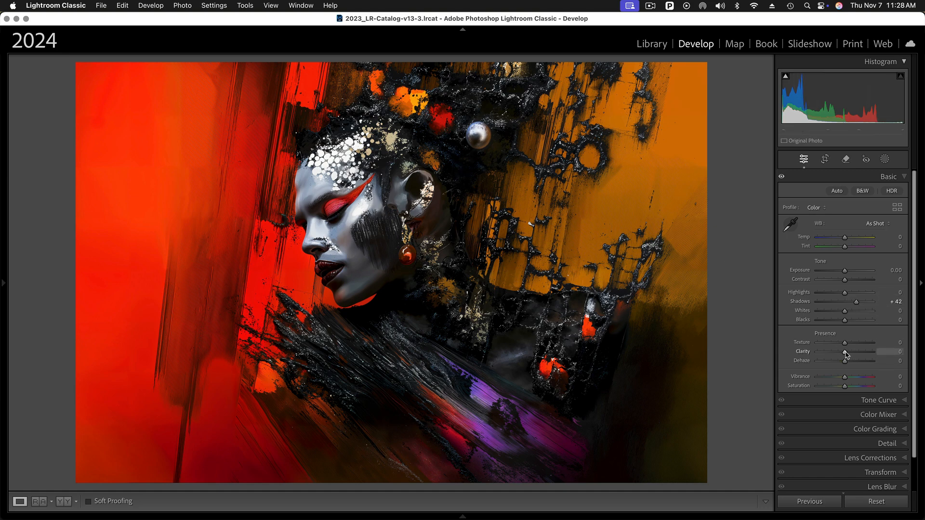
left_click_drag(846, 355, 864, 355)
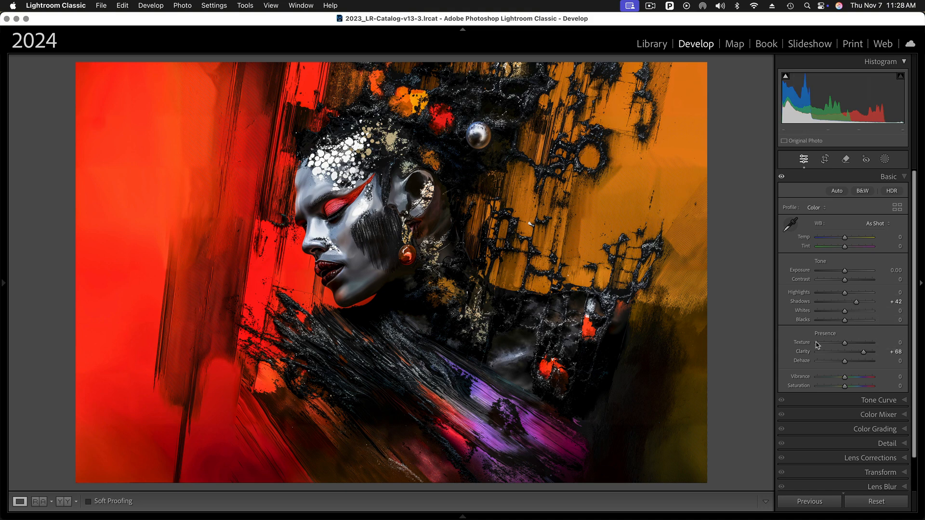
Step: Open the purple portrait with chrome spheres for developing and set its Shadows to +47 and Clarity to +29
mouse_move(556, 518)
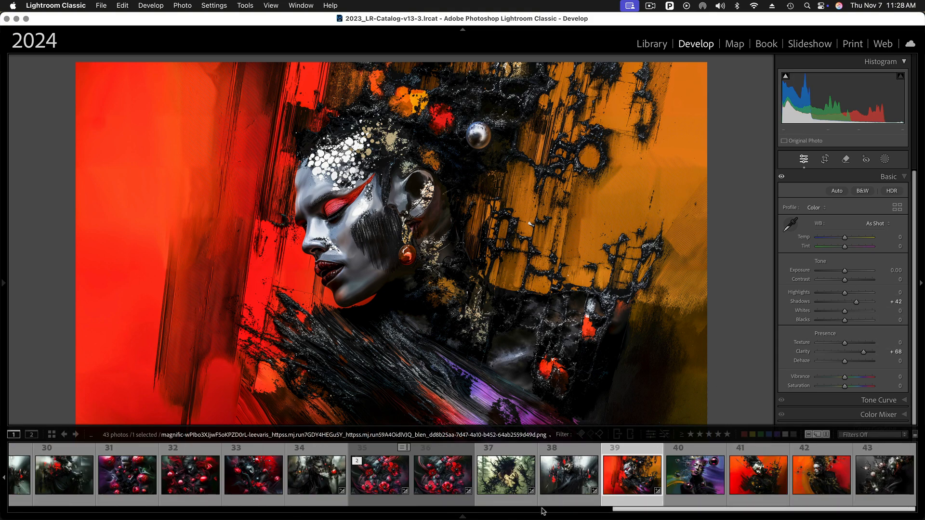
left_click(695, 479)
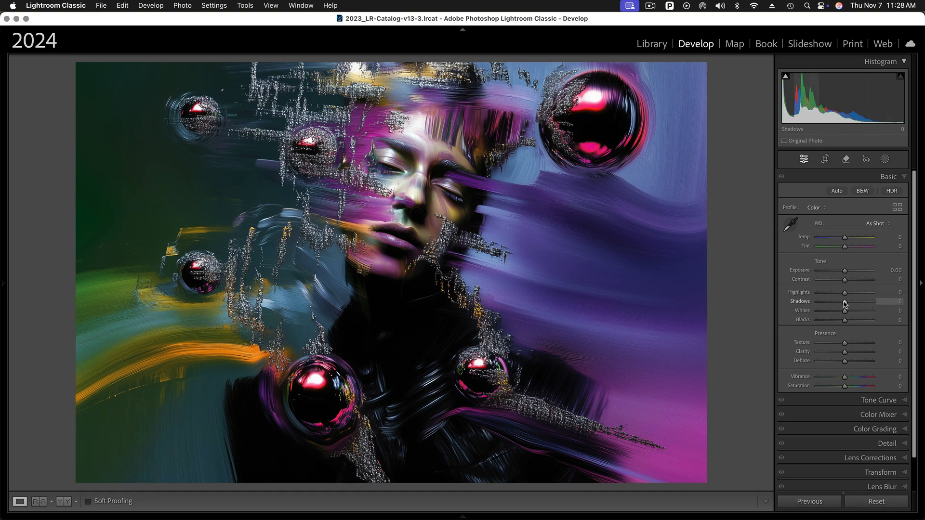
left_click_drag(845, 303, 859, 305)
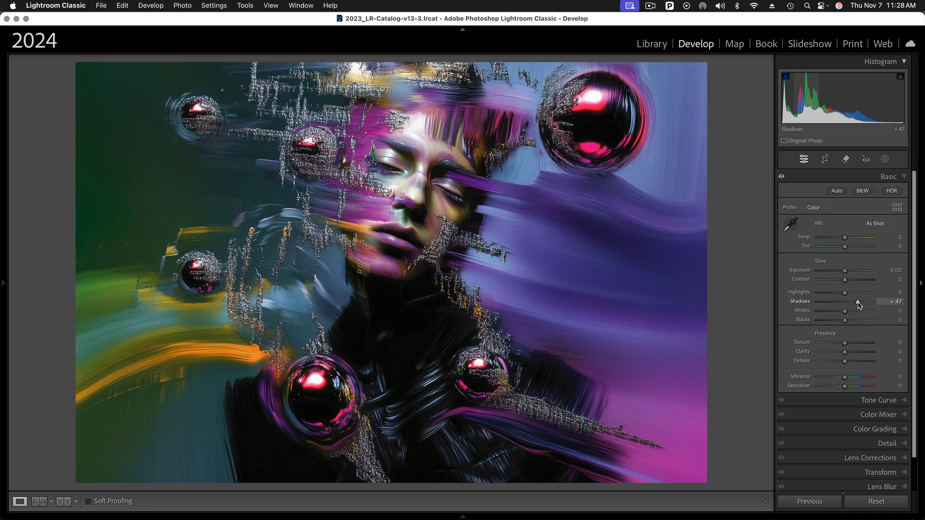
left_click_drag(846, 355, 854, 355)
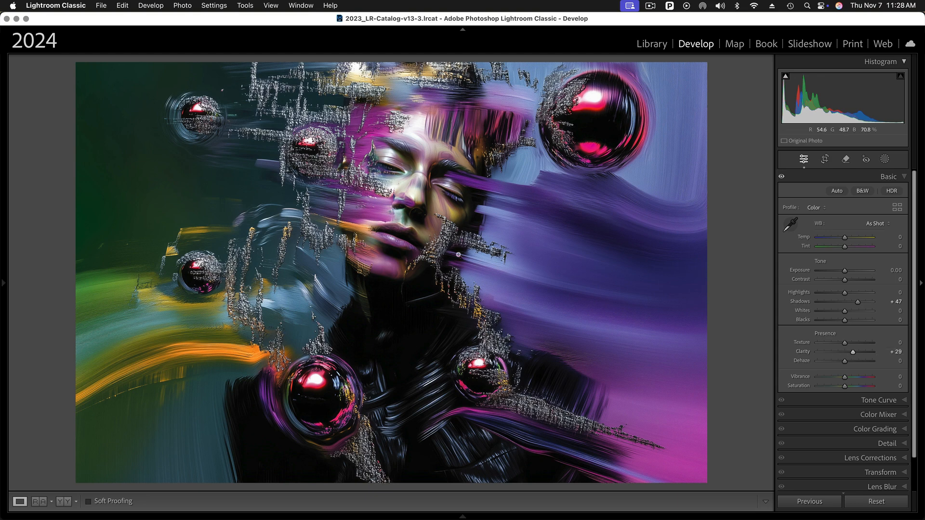
Step: Open the neighbouring red portrait with the tilted head, image 41, and set its Shadows to +67 and Clarity to +37
mouse_move(484, 512)
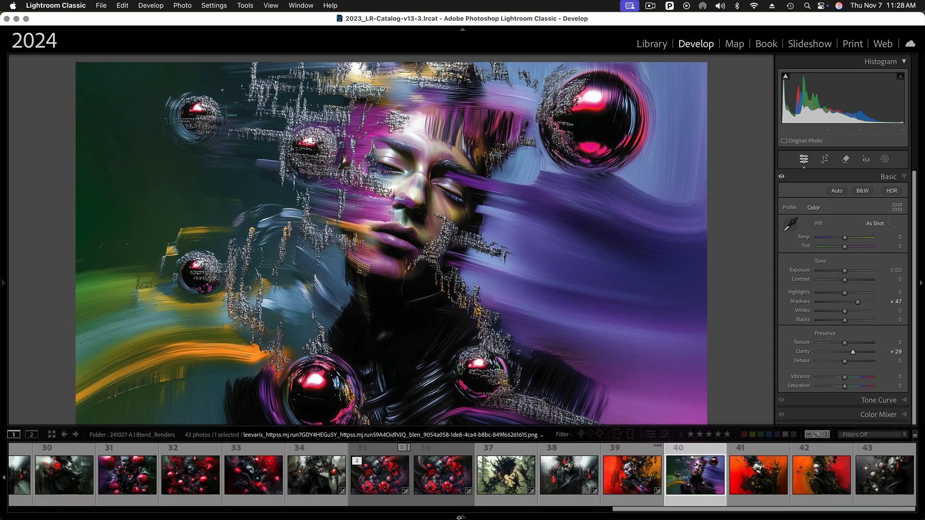
left_click(767, 471)
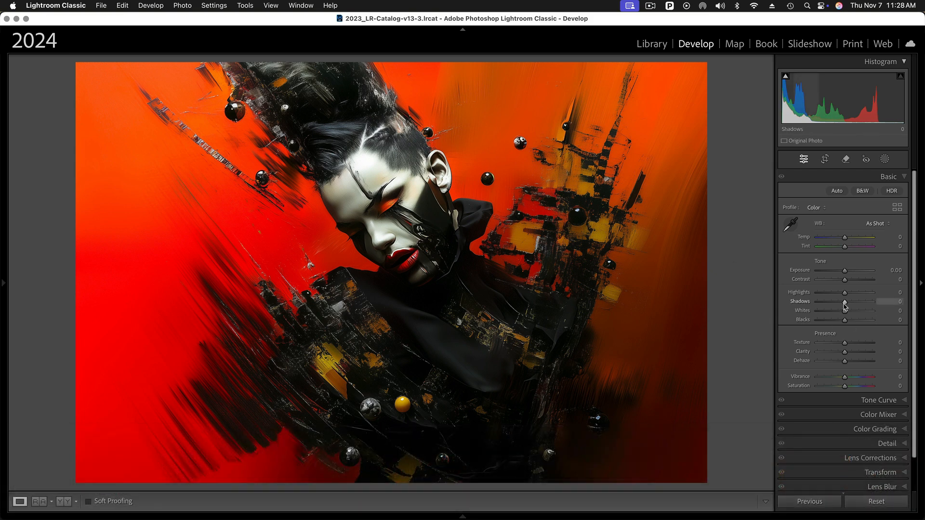
left_click_drag(845, 302, 863, 305)
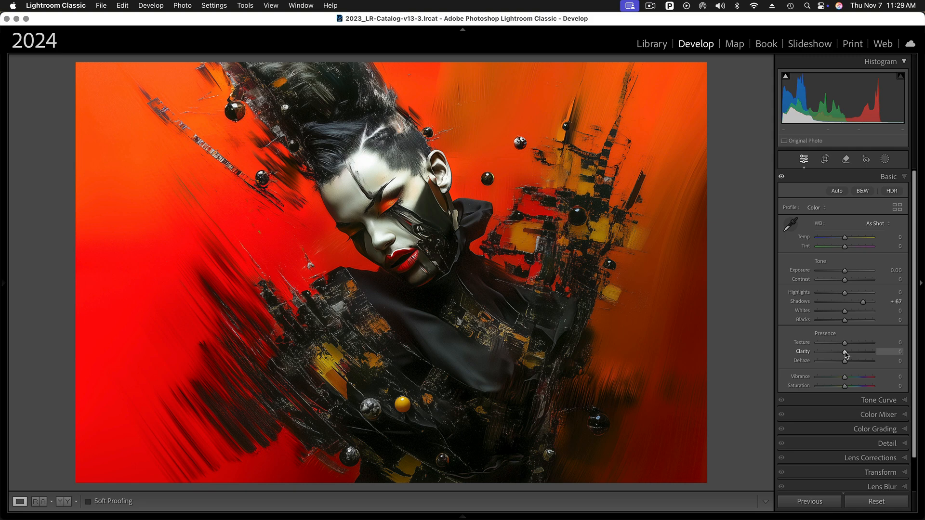
left_click_drag(845, 355, 856, 355)
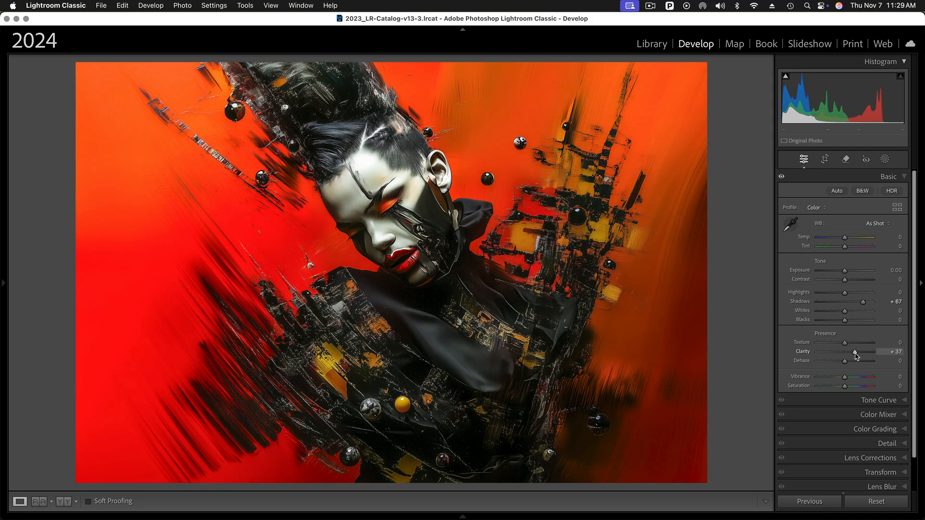
Step: Open the orange-and-red portrait with gold fragments, image 42, and set its Clarity to +38 and Shadows to +48
mouse_move(599, 515)
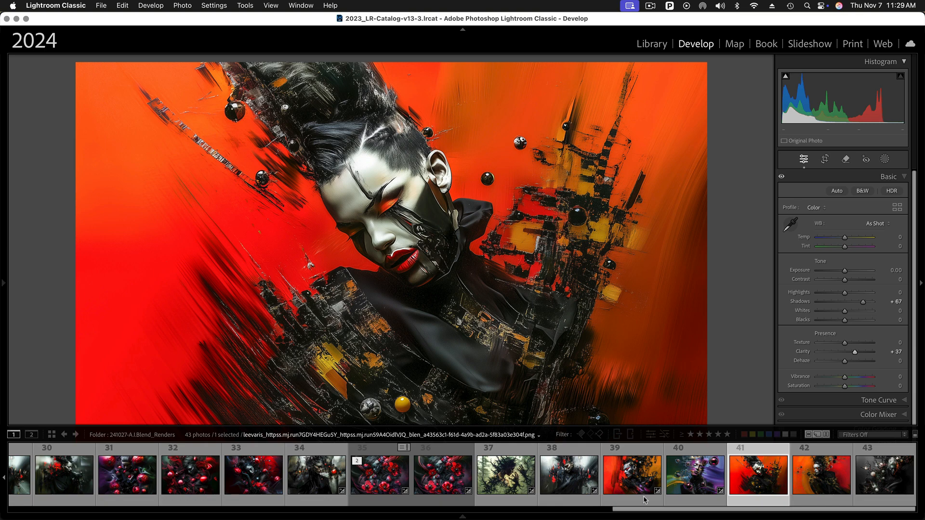
left_click(830, 479)
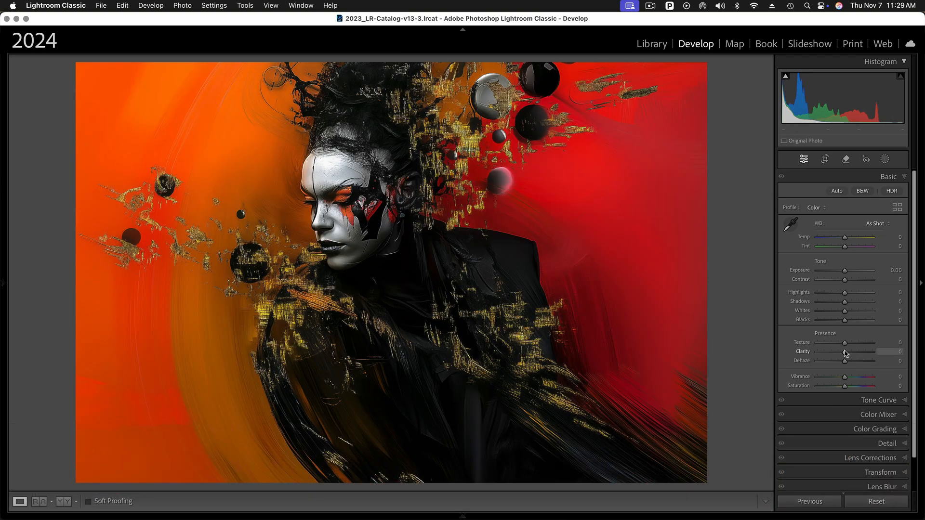
left_click_drag(844, 354, 855, 352)
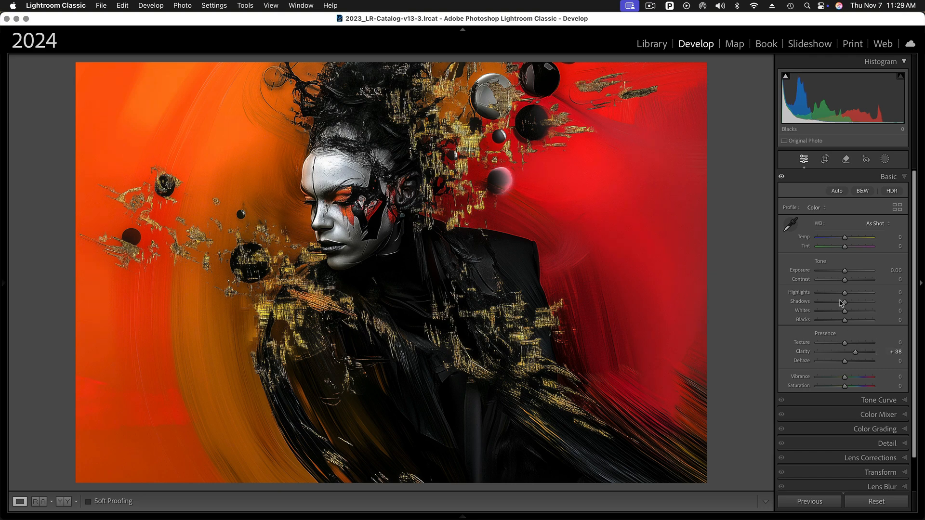
left_click_drag(844, 301, 858, 304)
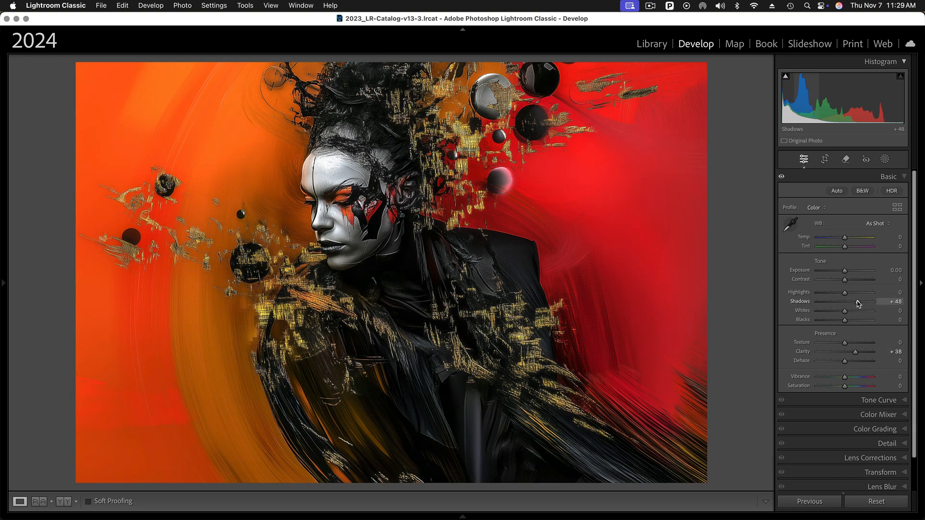
Step: Open the dark portrait with pearls and blossom branches, image 43, and set its Shadows to +94 and Clarity to +53
mouse_move(639, 518)
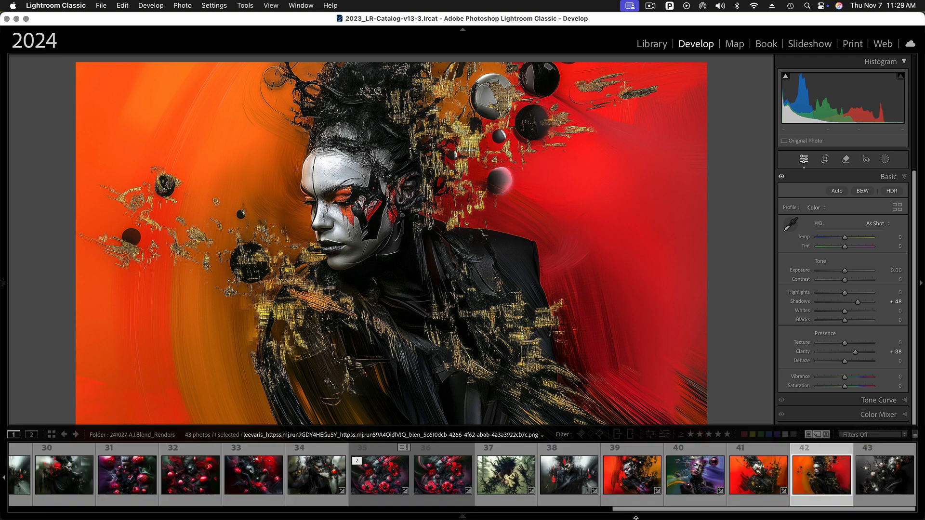
left_click(858, 491)
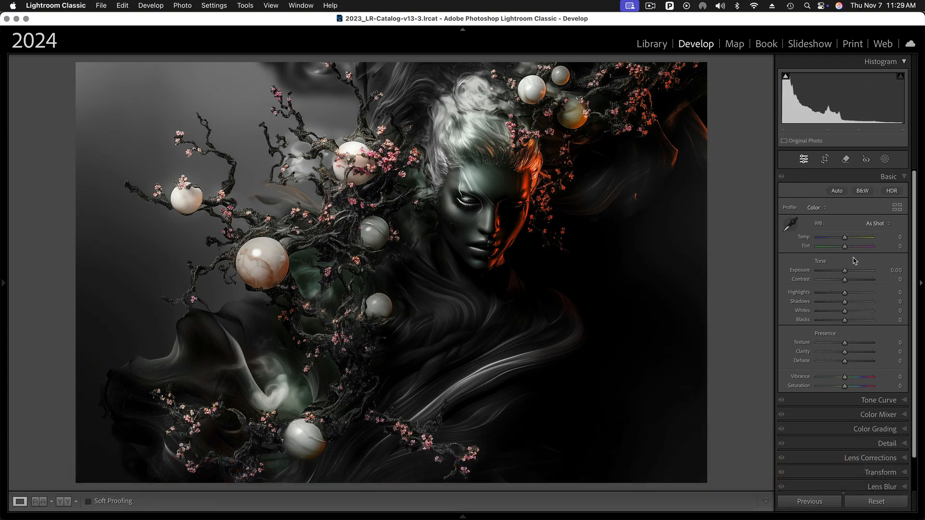
left_click_drag(844, 302, 871, 302)
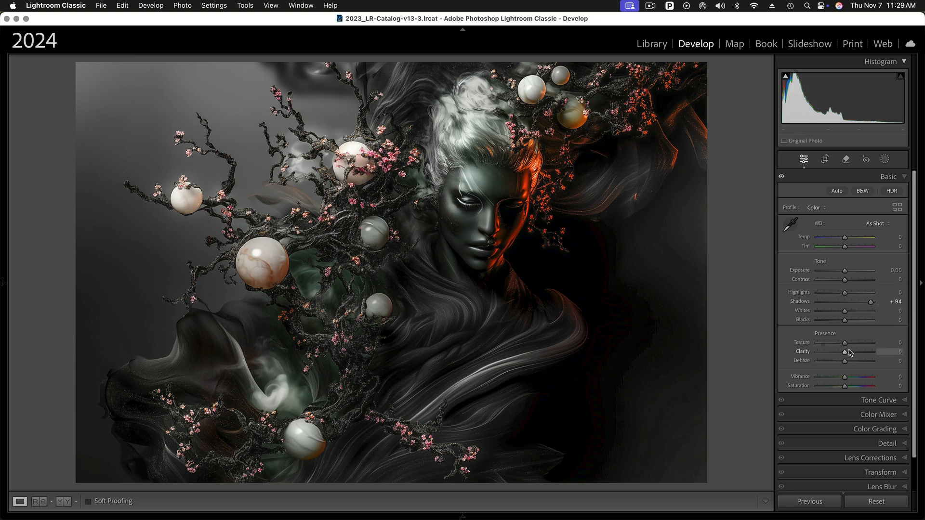
left_click_drag(845, 352, 859, 353)
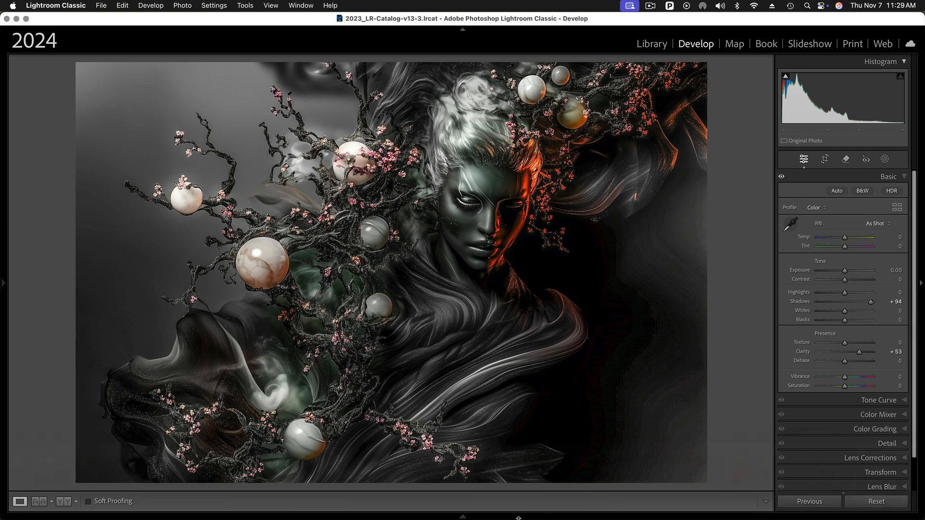
Step: Show the Library grid and select the row of renders running from the thorny forest portrait to the purple chrome-sphere portrait
mouse_move(498, 517)
scroll(672, 504, "left", 10)
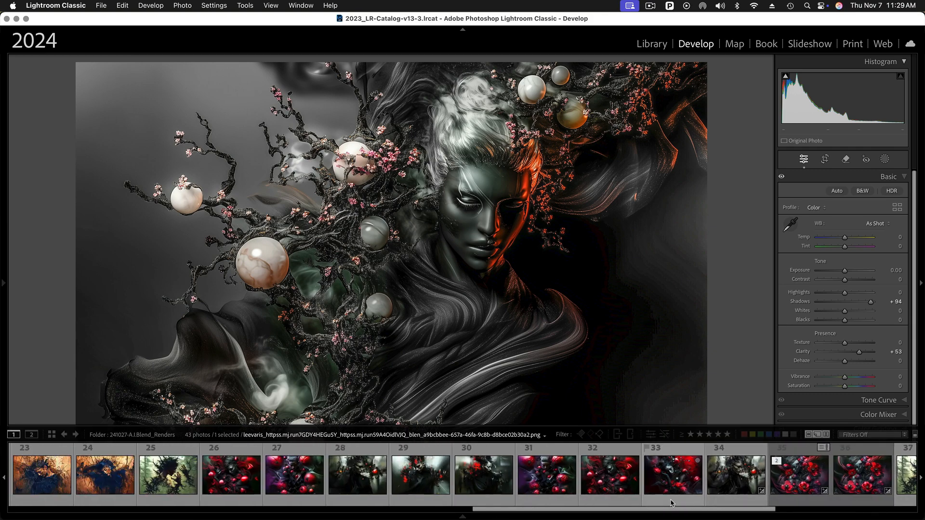
left_click(652, 43)
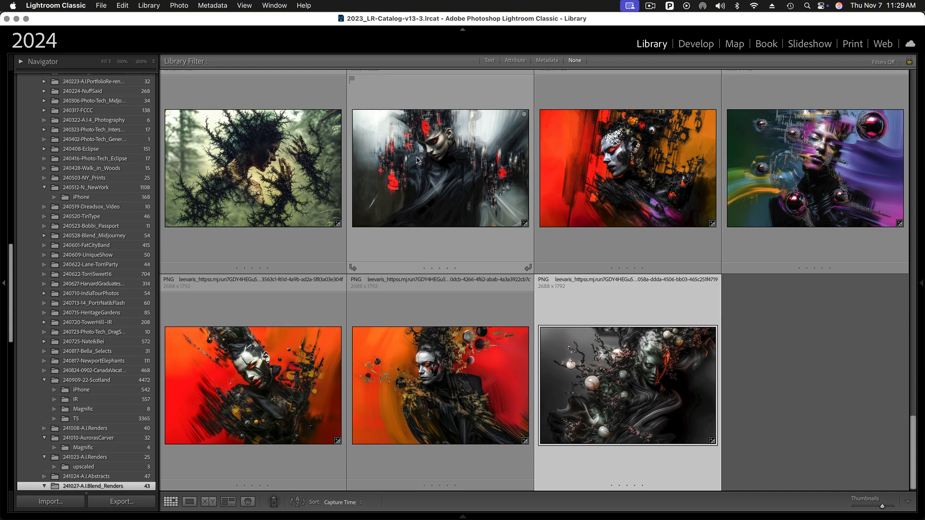
scroll(243, 163, "up", 3)
scroll(244, 162, "up", 5)
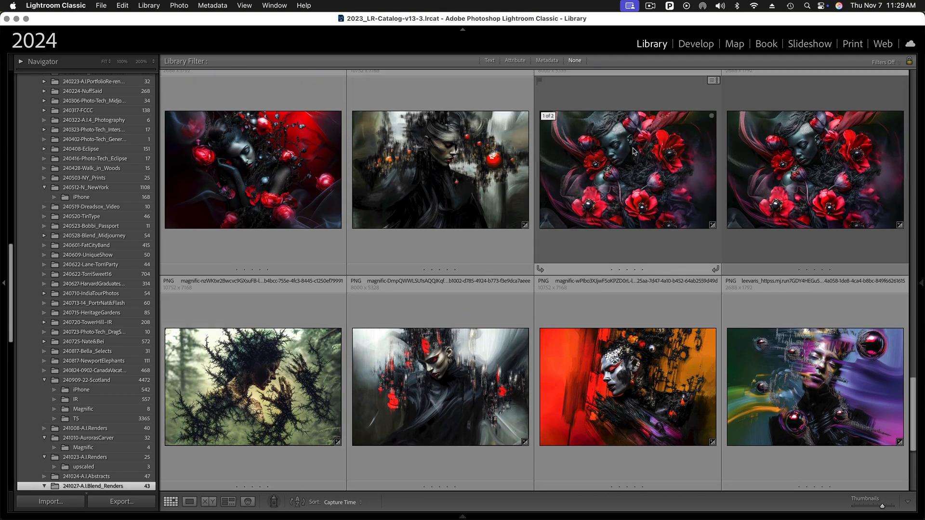
scroll(313, 337, "up", 1)
left_click(270, 375, "super")
left_click(447, 393, "super")
left_click(641, 400, "super")
left_click(837, 404, "super")
Step: Add the final three renders in the grid to the selection and start a full-screen slideshow
scroll(837, 405, "down", 5)
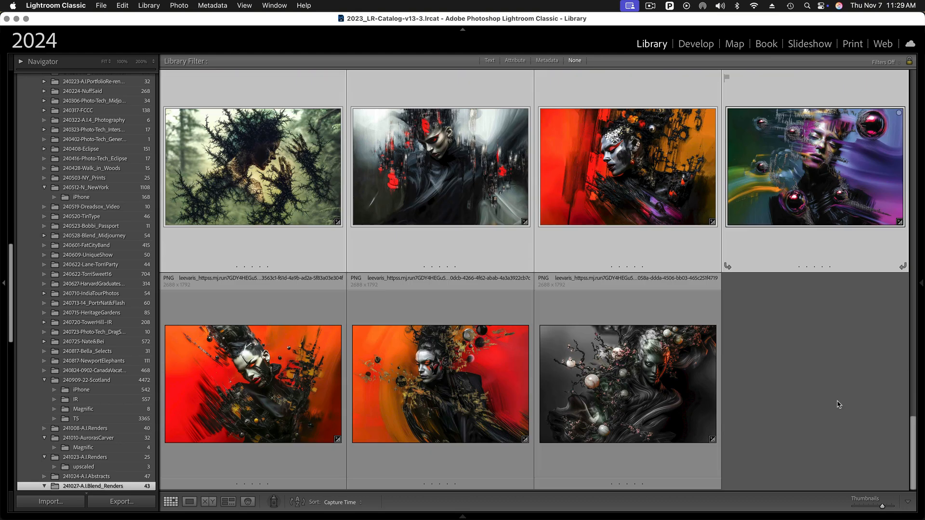
left_click(270, 380, "super")
left_click(438, 391, "super")
left_click(631, 397, "super")
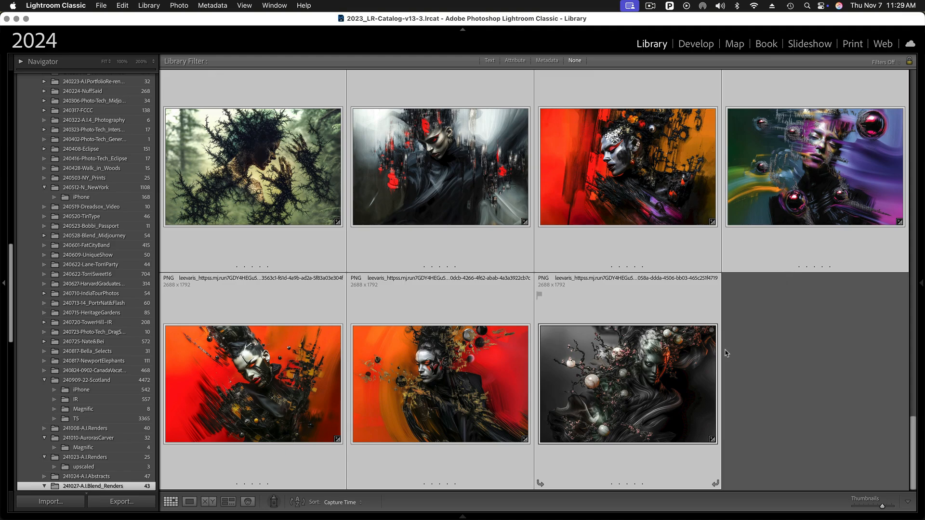
key("super+Return")
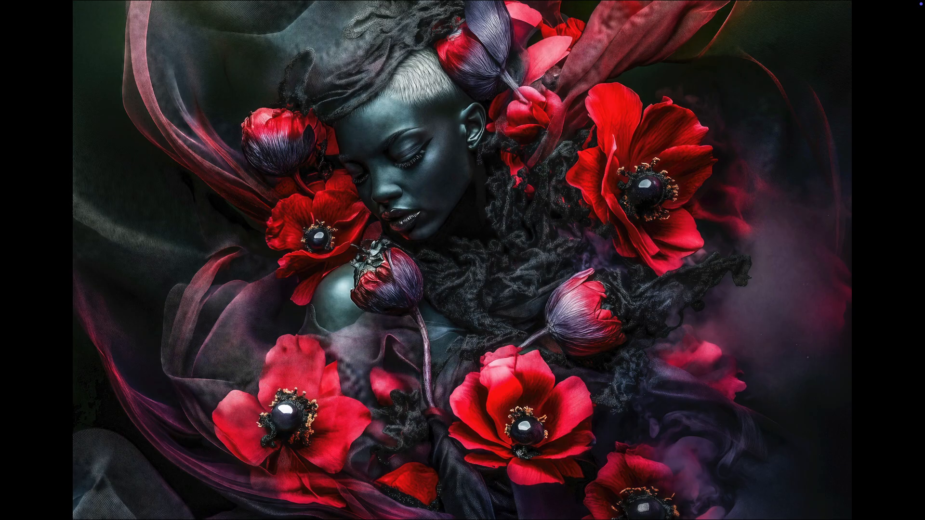